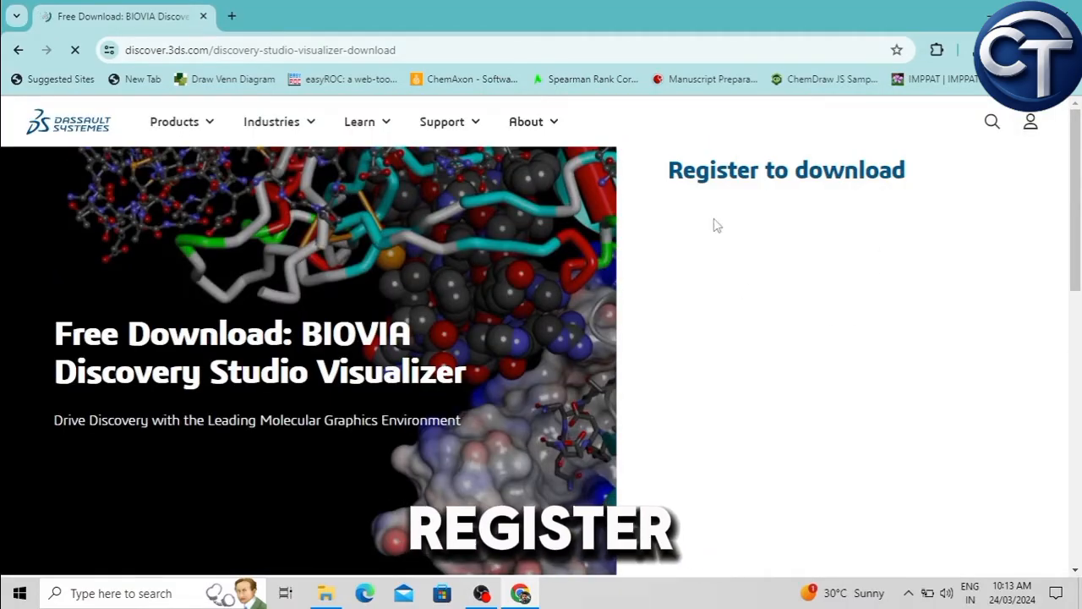
Step: Agree to the Terms of Use and Privacy Policy and submit the Discovery Studio Visualizer download registration
scroll(881, 280, "down", 3)
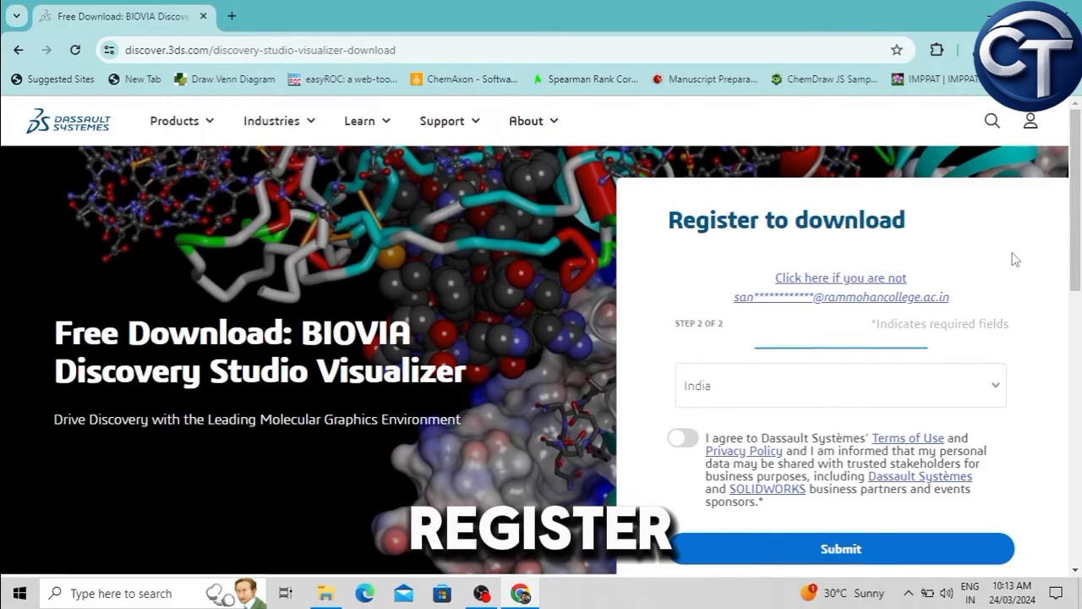
scroll(1013, 260, "down", 2)
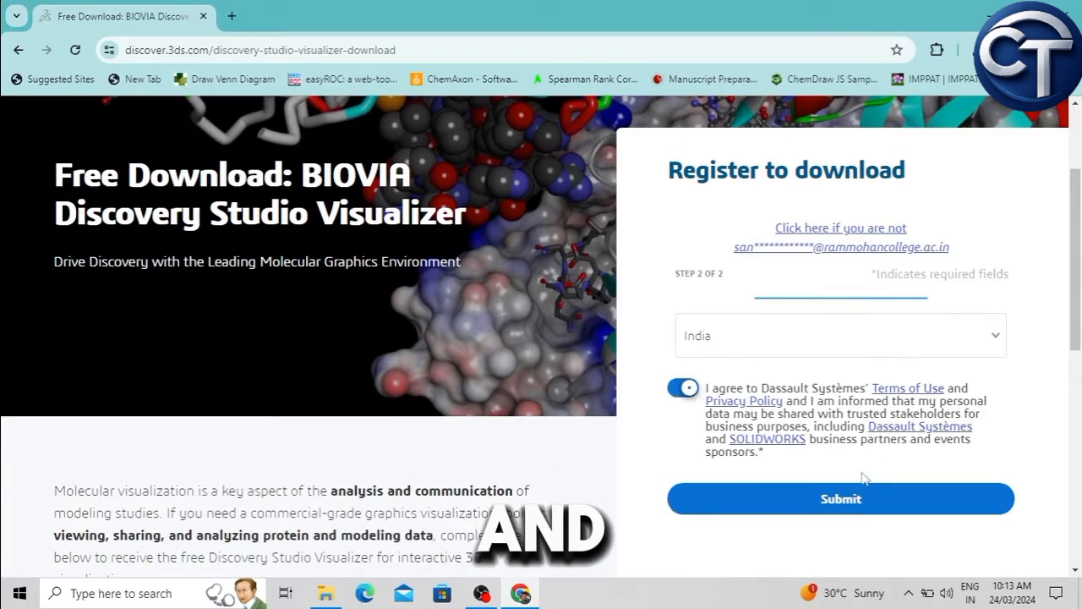
left_click(849, 502)
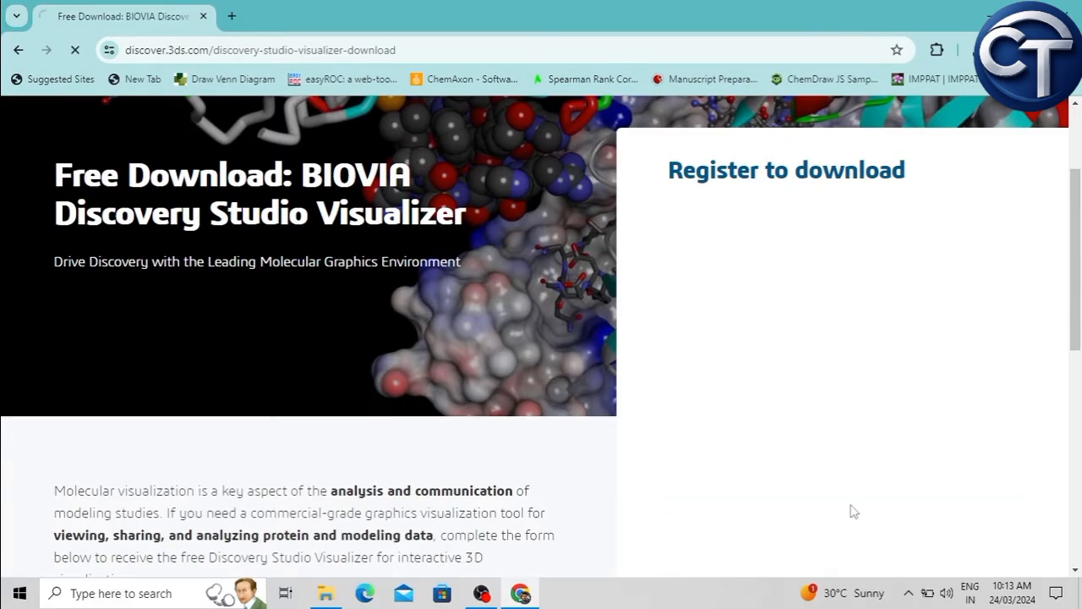
Step: Find the Windows 64-bit DS Visualizer Client download and show the downloaded BIOVIA_DS2024Client.exe in a maximized Downloads folder
scroll(626, 318, "down", 4)
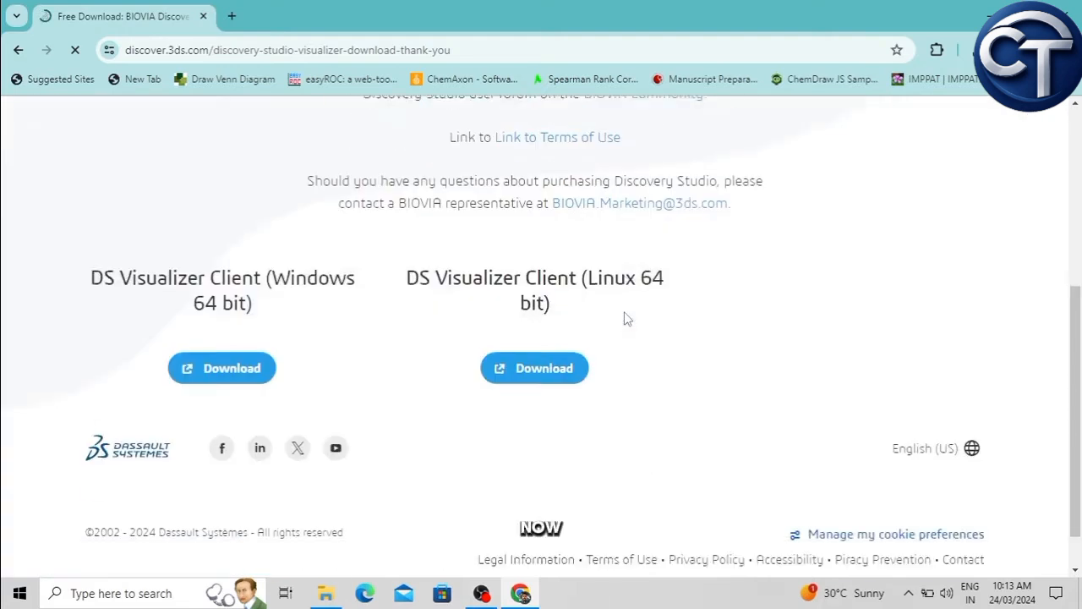
scroll(626, 318, "down", 1)
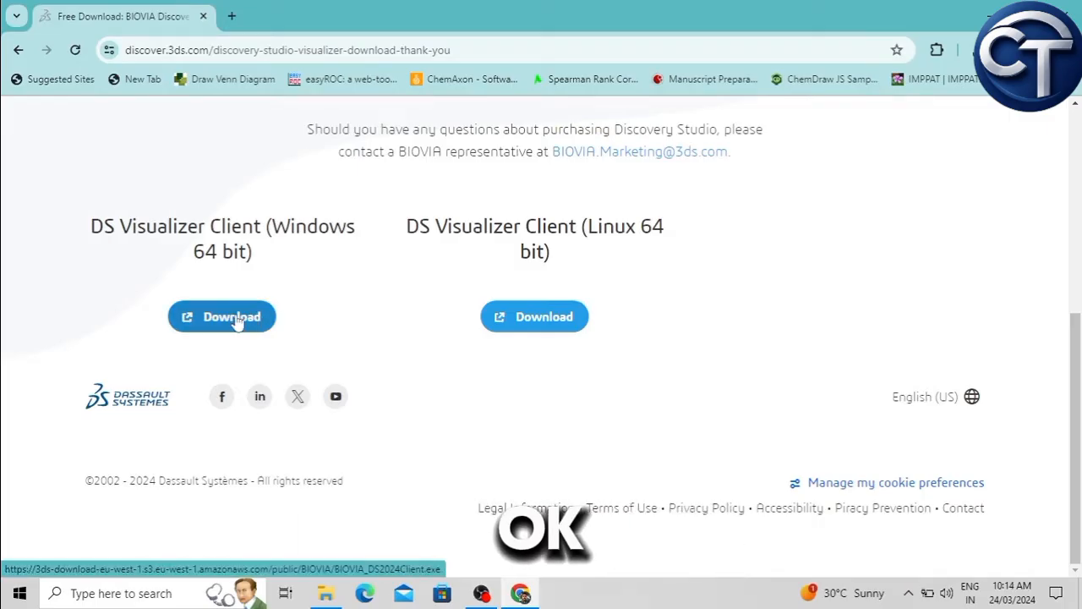
left_click(980, 51)
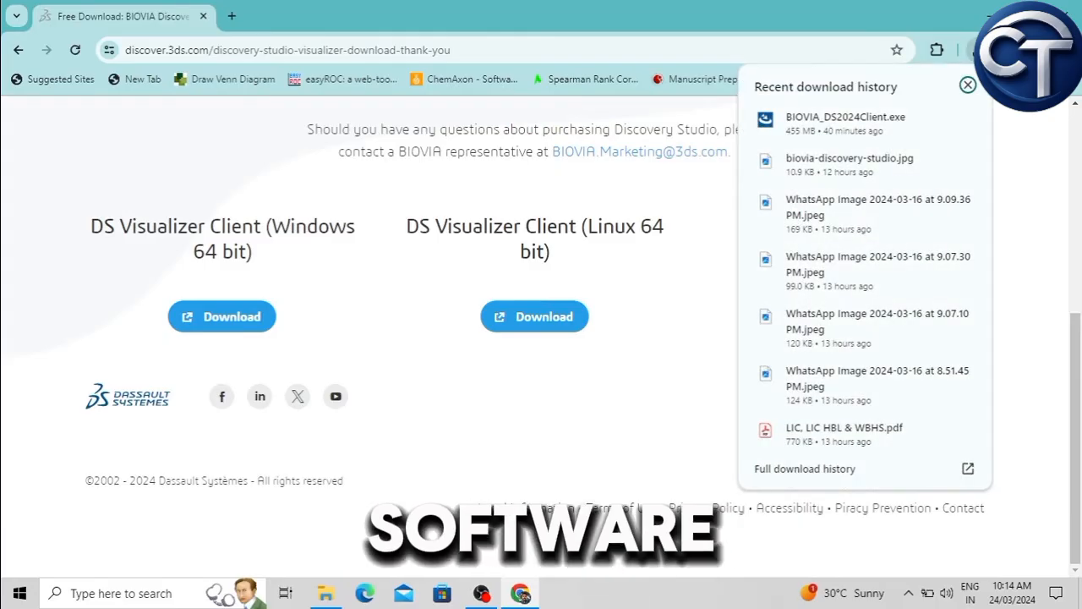
left_click(938, 123)
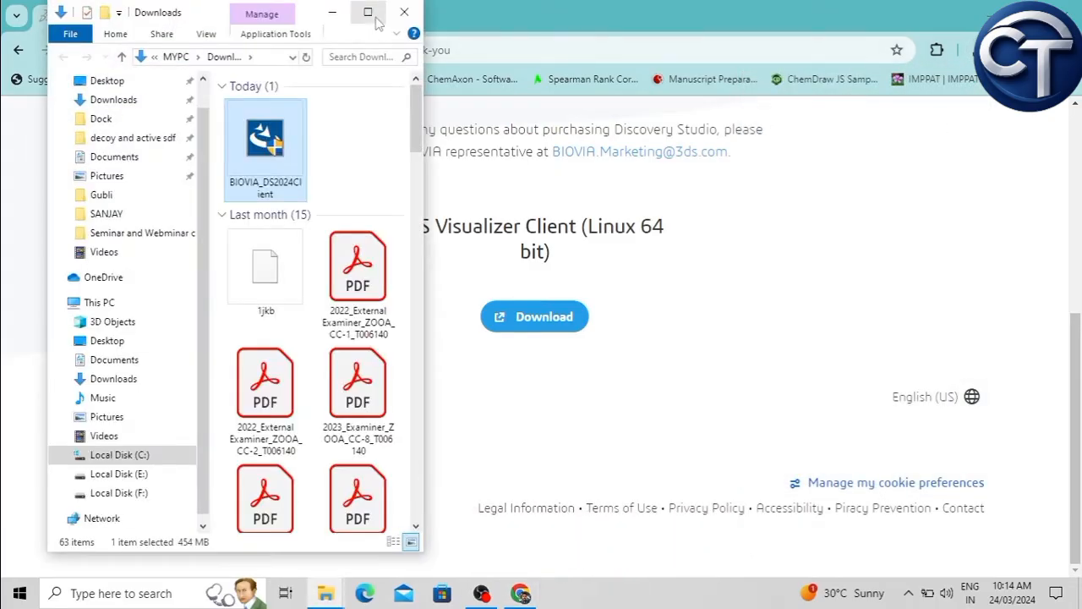
left_click(372, 17)
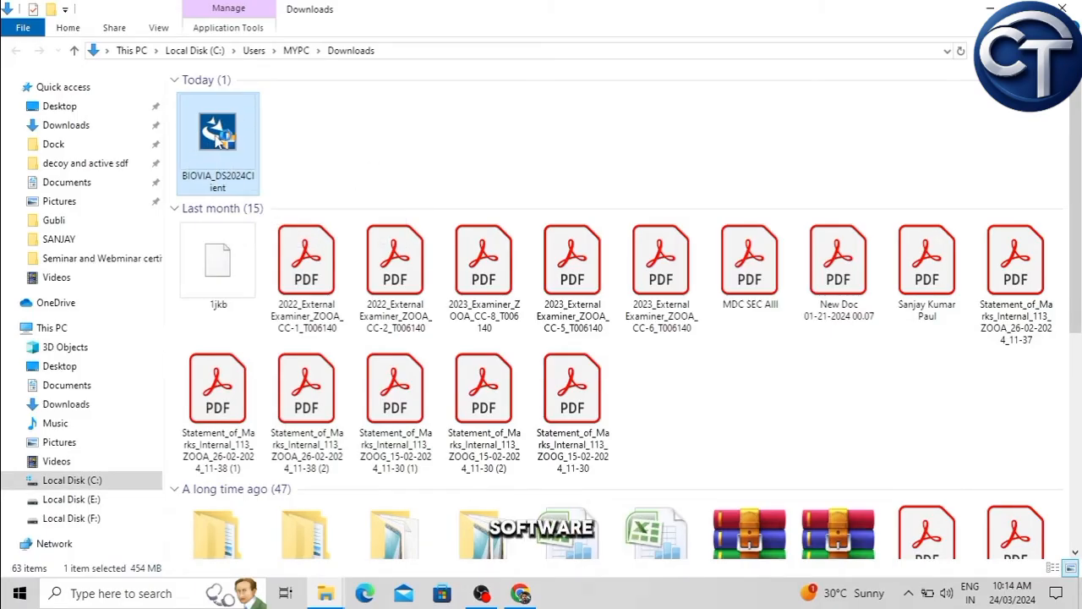
Step: Run the BIOVIA_DS2024Client installer up to the ready-to-install page, cancel the installation and exit the wizard
double_click(221, 137)
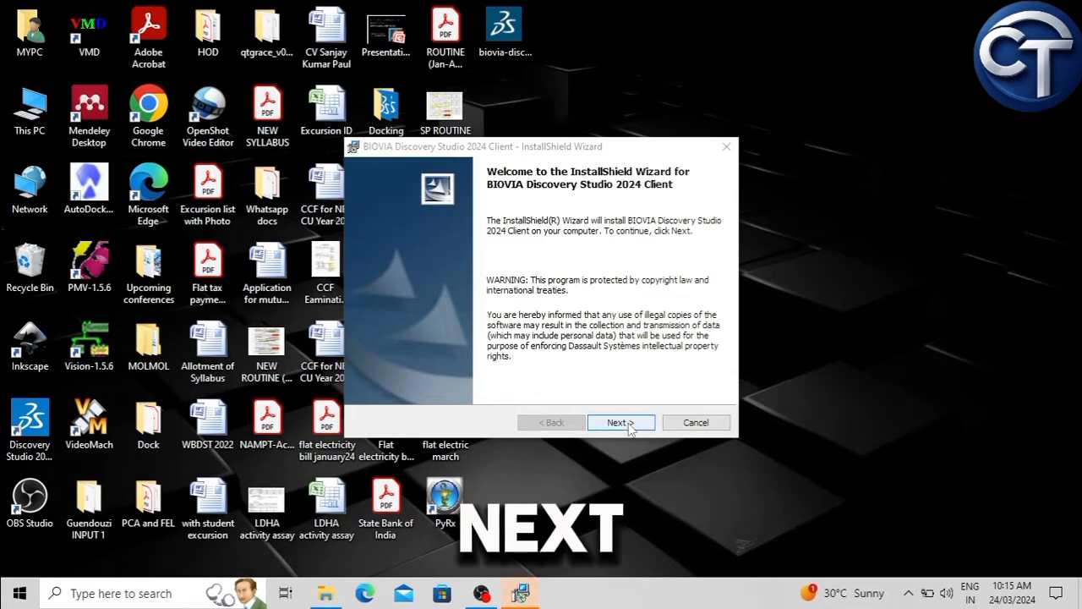
left_click(629, 426)
left_click(630, 427)
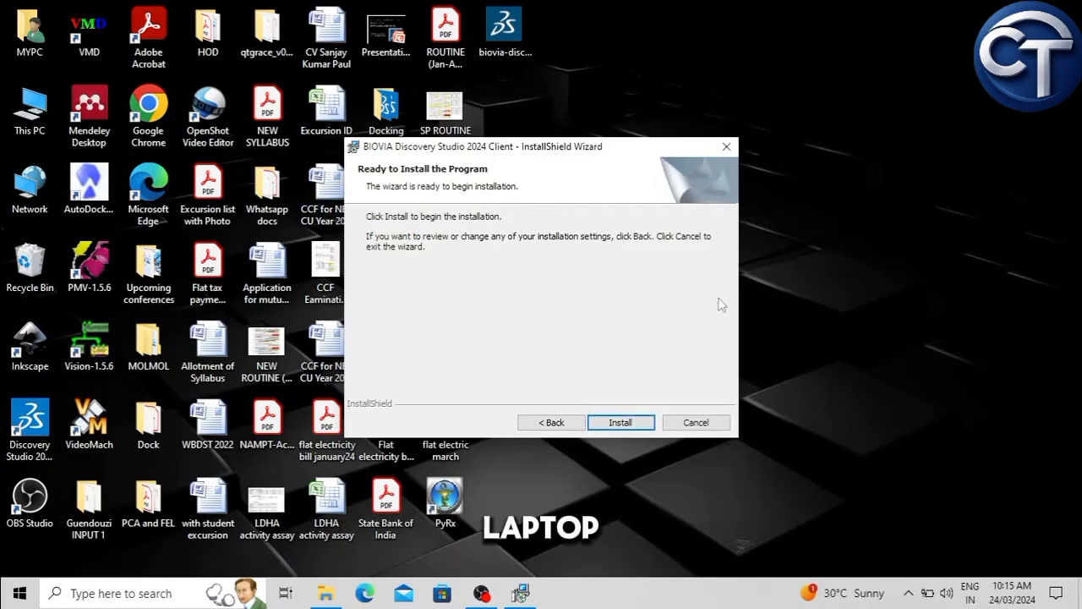
left_click(695, 422)
left_click(507, 321)
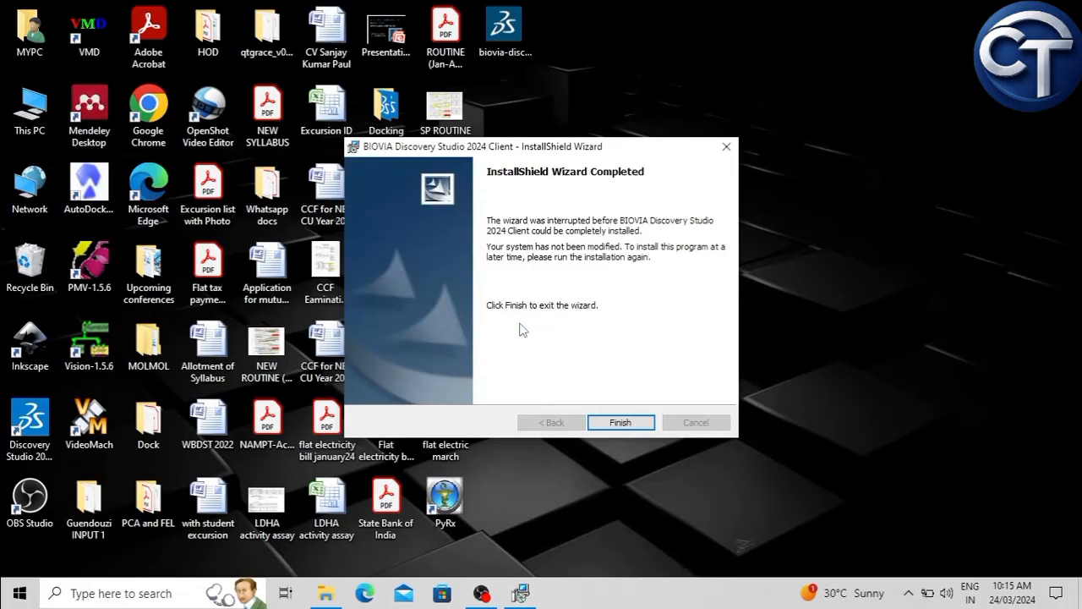
left_click(620, 422)
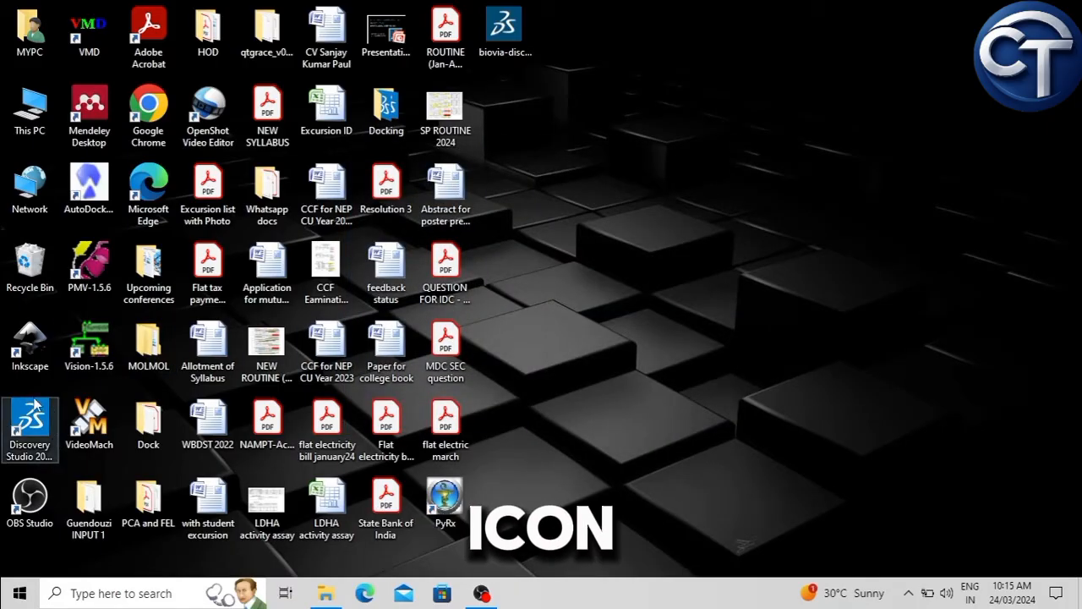
Step: Launch Discovery Studio 2021 Client from the desktop and open the aldh1a1 protein file from the Desktop's Docking folder
left_click(34, 457)
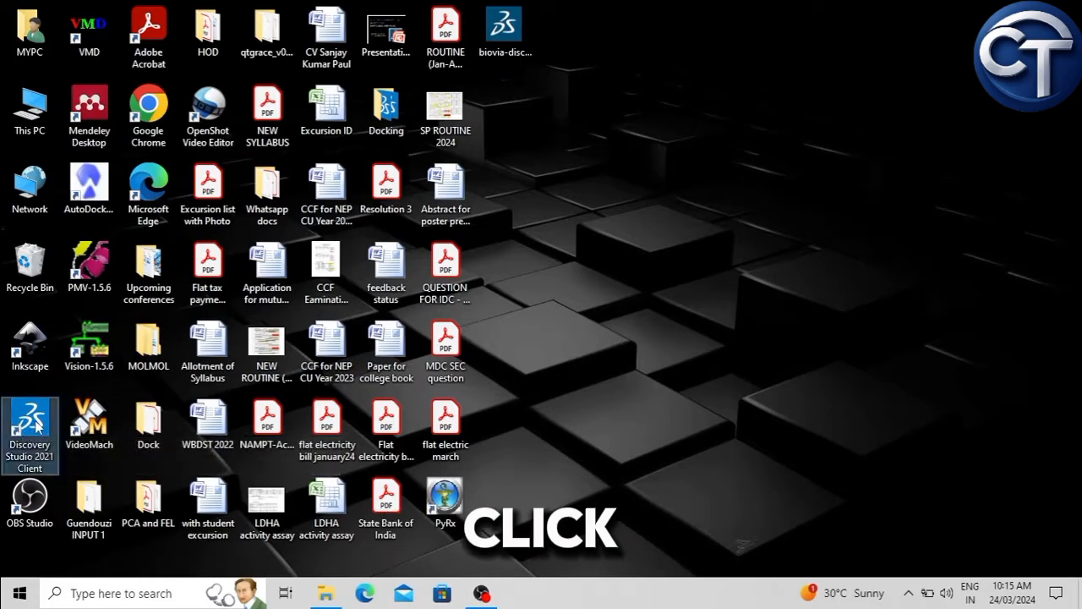
double_click(35, 425)
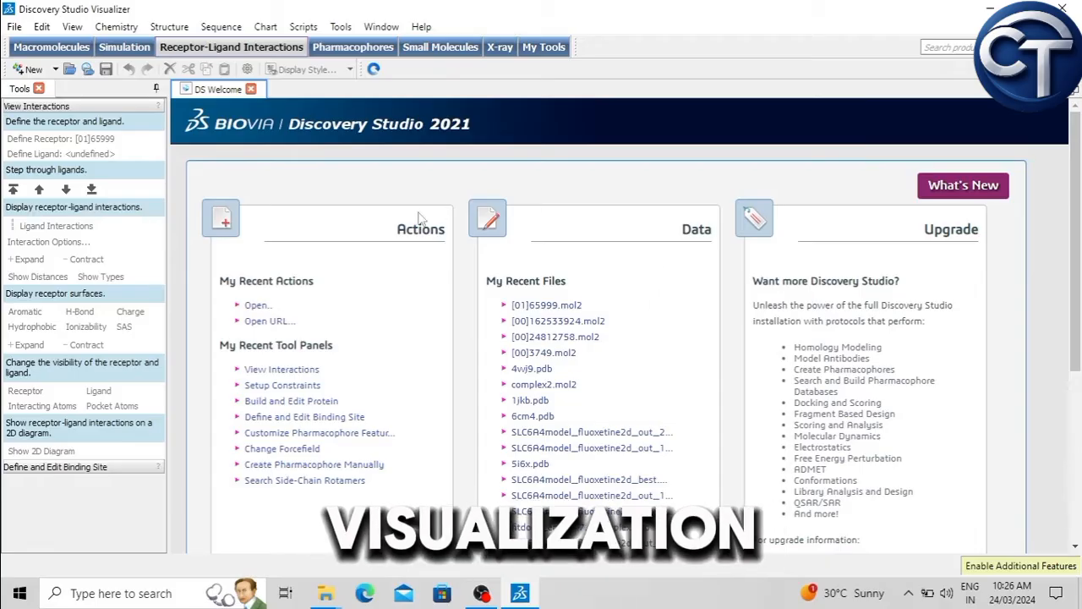
left_click(16, 28)
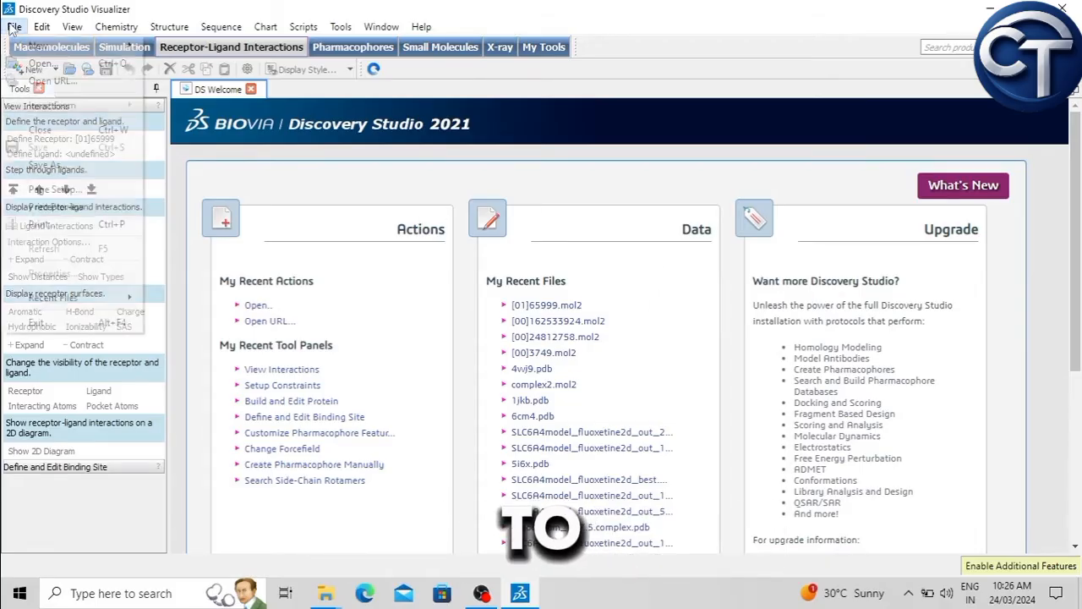
left_click(42, 62)
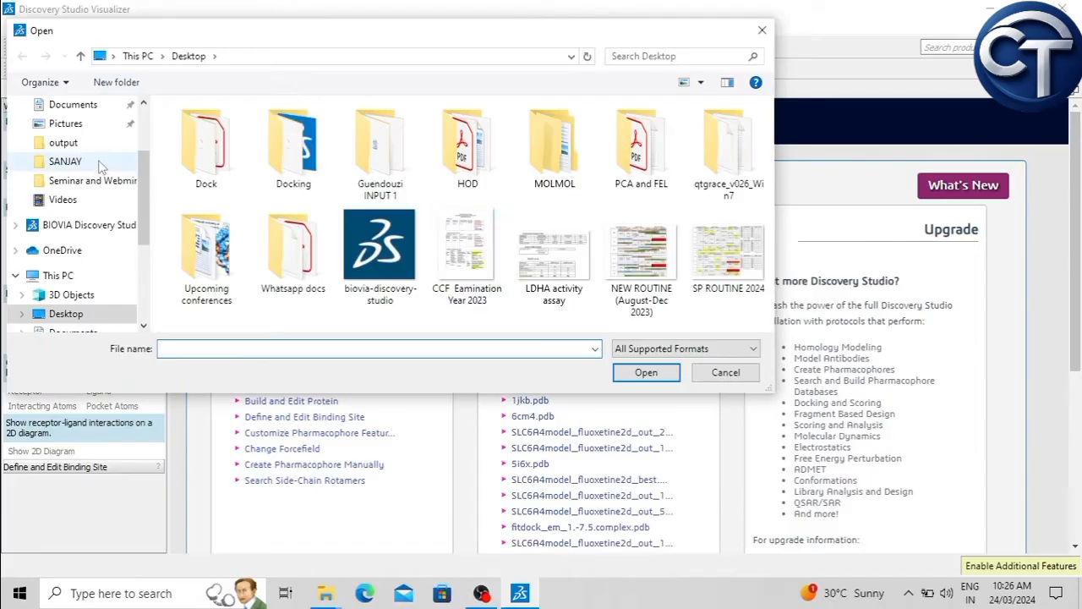
scroll(110, 169, "up", 2)
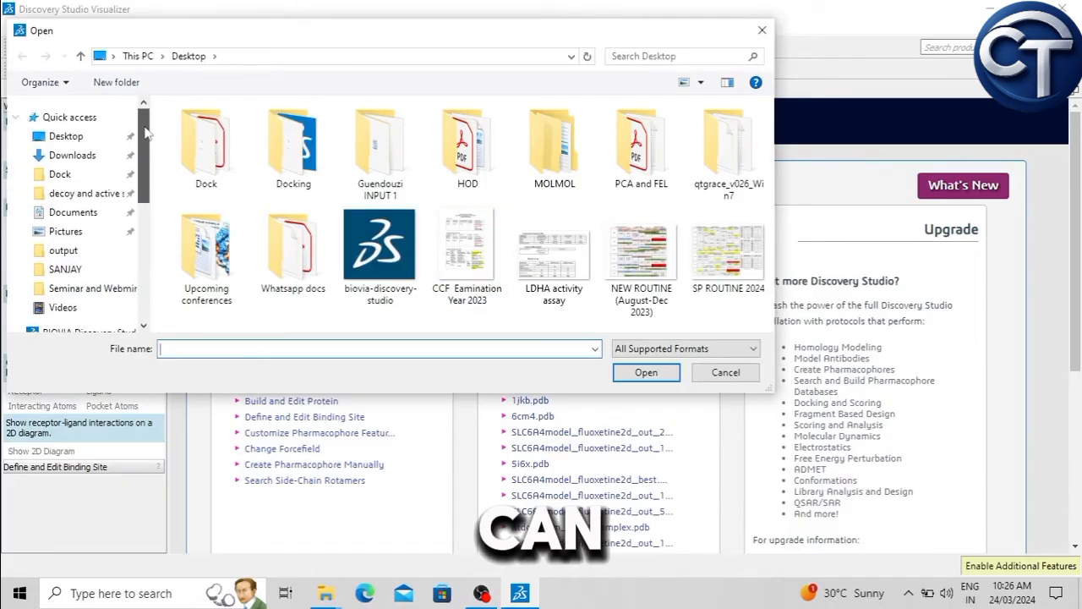
left_click(85, 142)
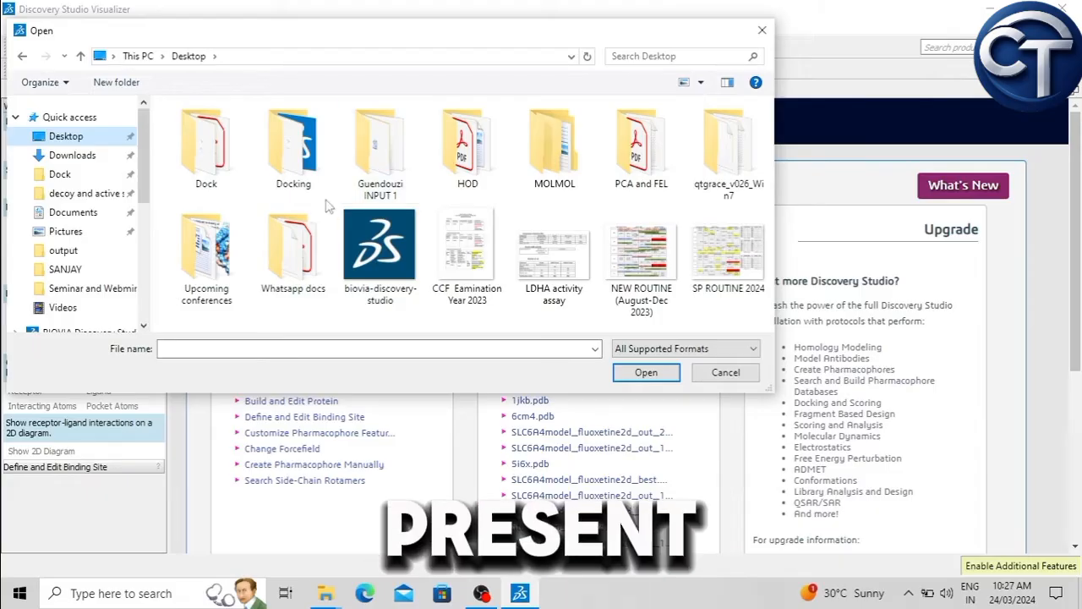
double_click(298, 150)
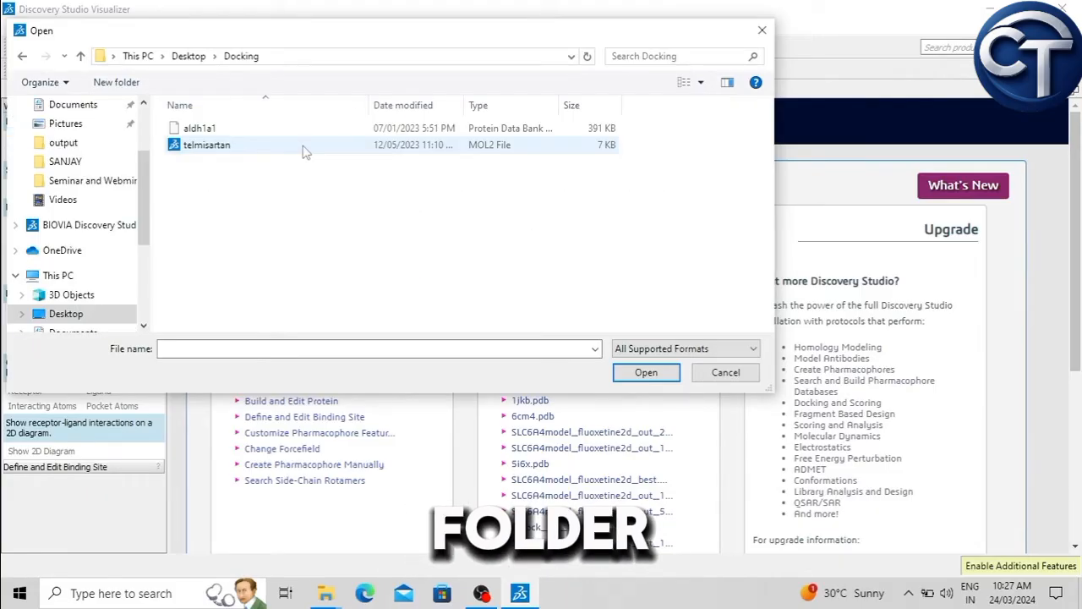
left_click(216, 131)
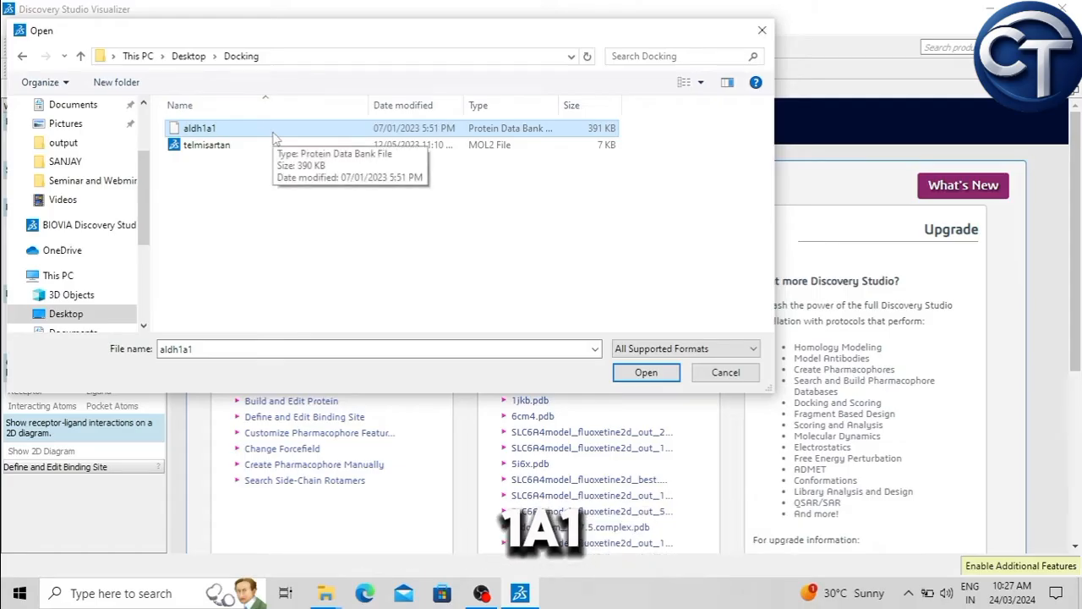
left_click(646, 373)
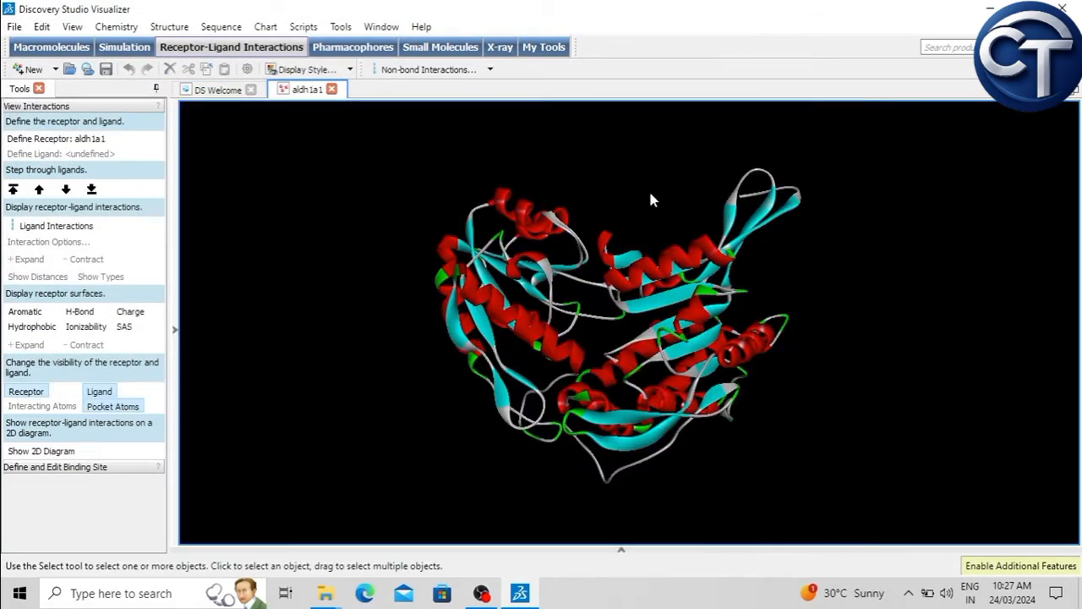
right_click_drag(651, 199, 618, 282)
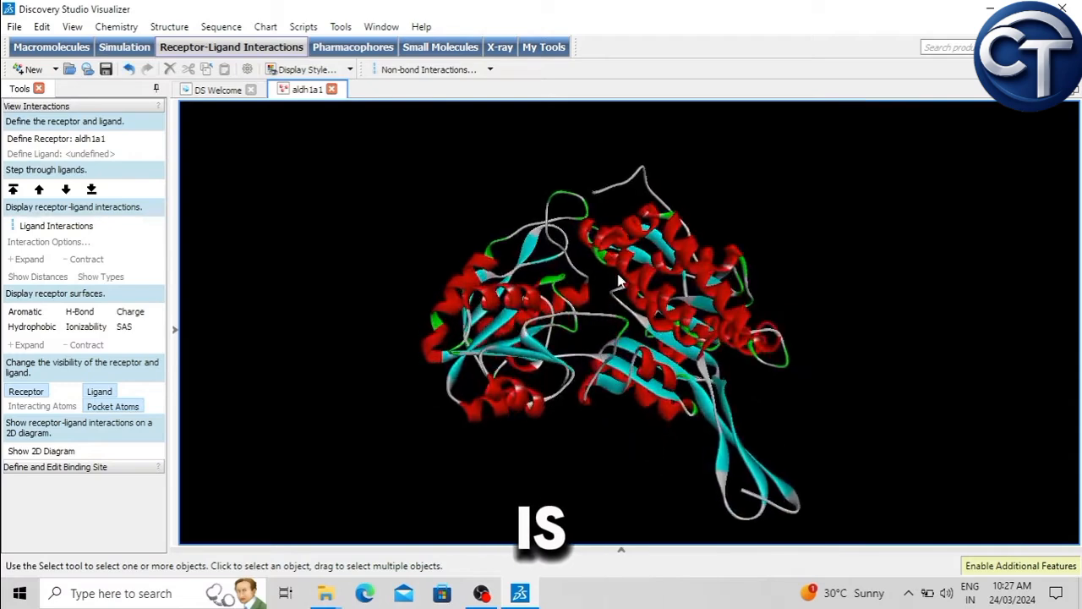
right_click_drag(757, 245, 894, 188)
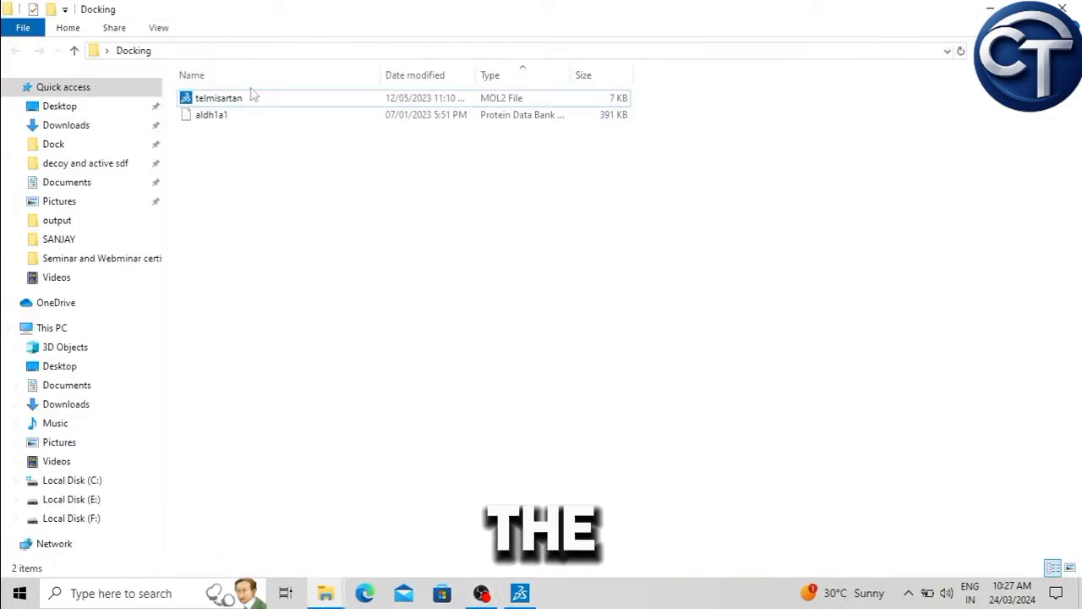
Step: Open the telmisartan MOL2 file from the Docking folder with BIOVIA Discovery Studio 2021 and examine the molecule from several sides
left_click(270, 107)
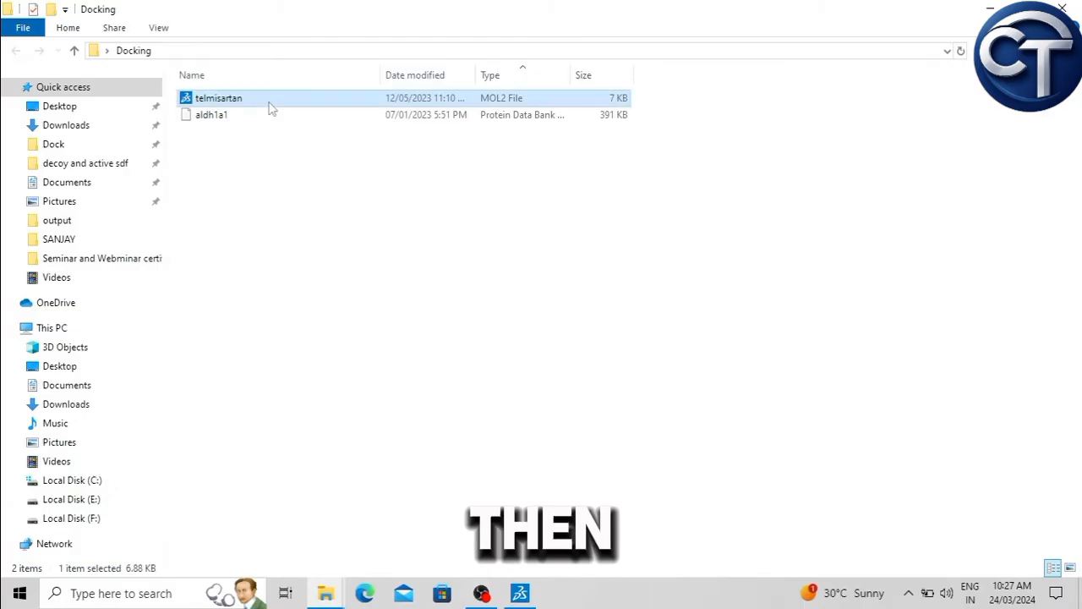
right_click(269, 106)
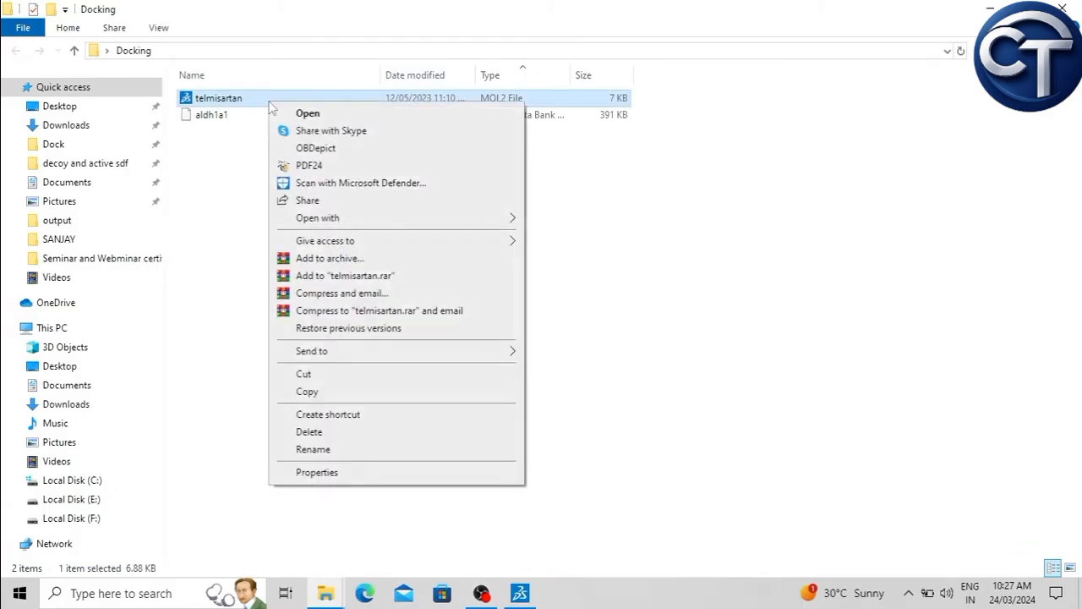
mouse_move(382, 220)
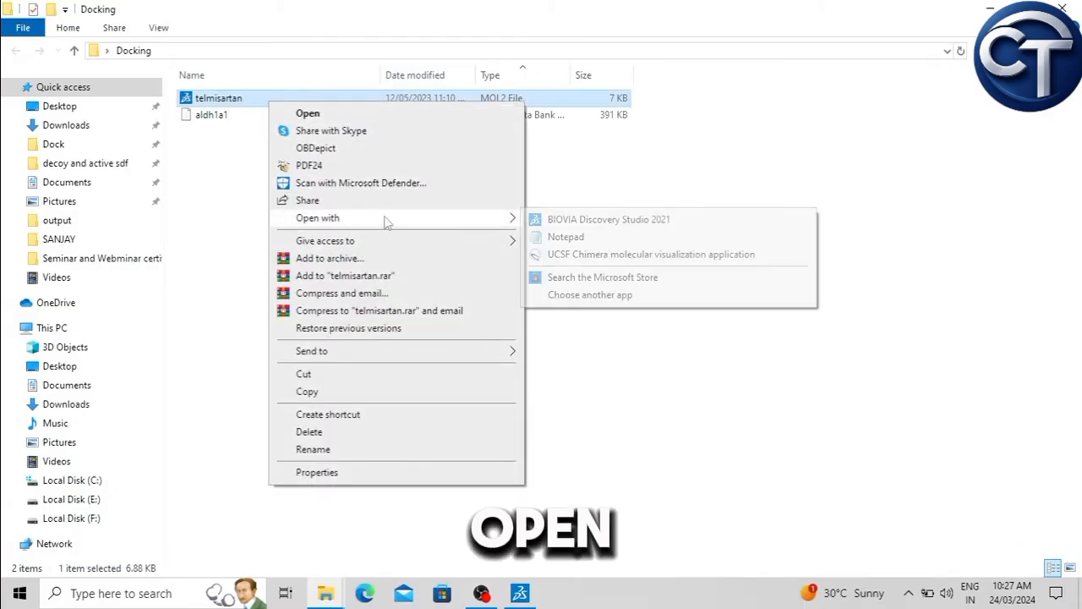
left_click(596, 219)
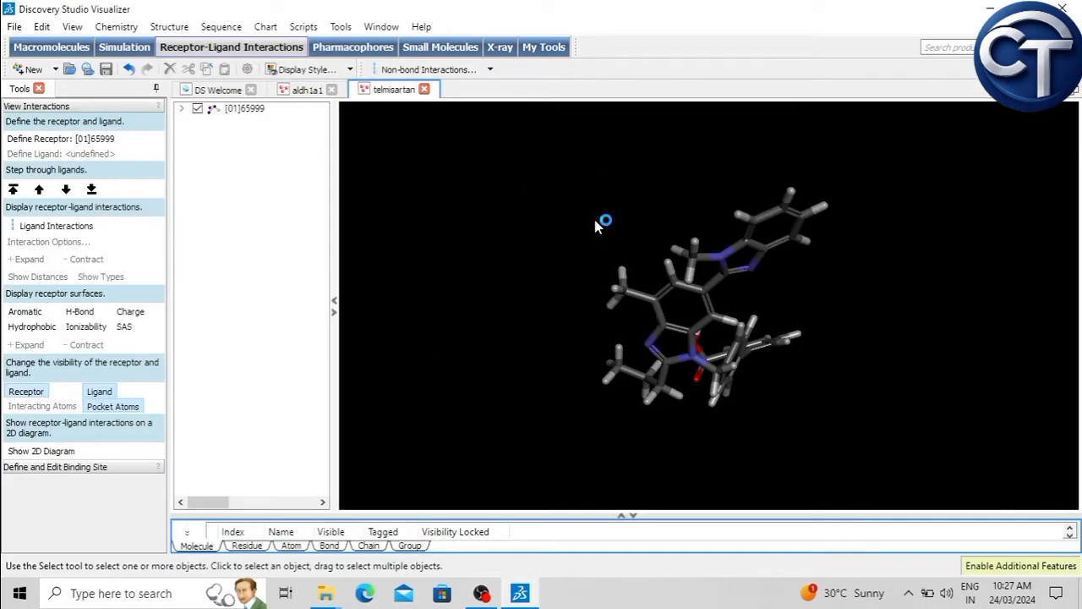
right_click_drag(572, 201, 743, 337)
right_click_drag(845, 297, 549, 396)
right_click_drag(655, 208, 638, 399)
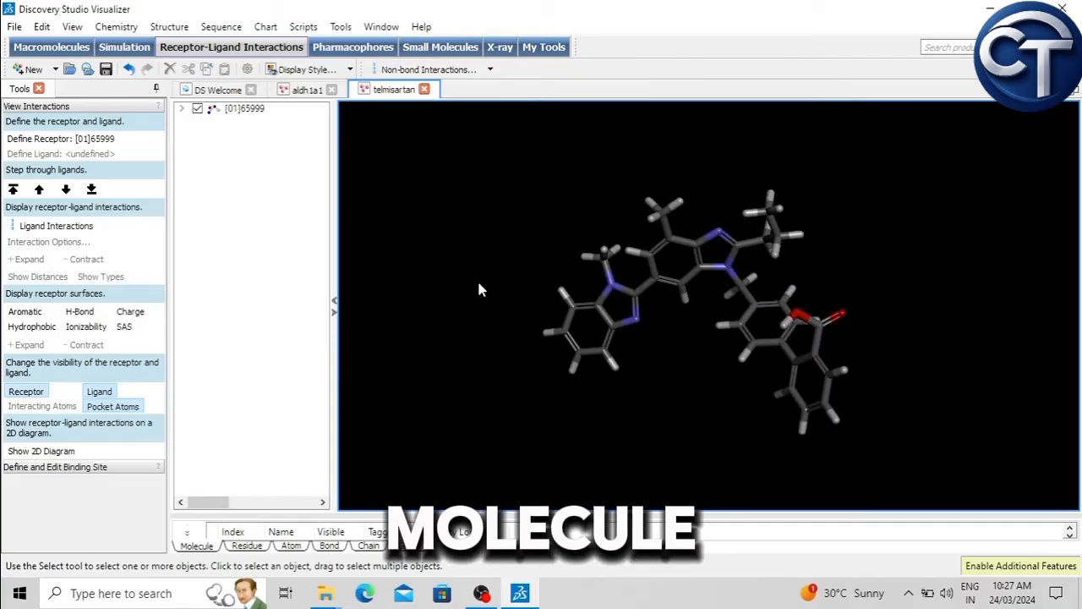
right_click_drag(692, 163, 714, 413)
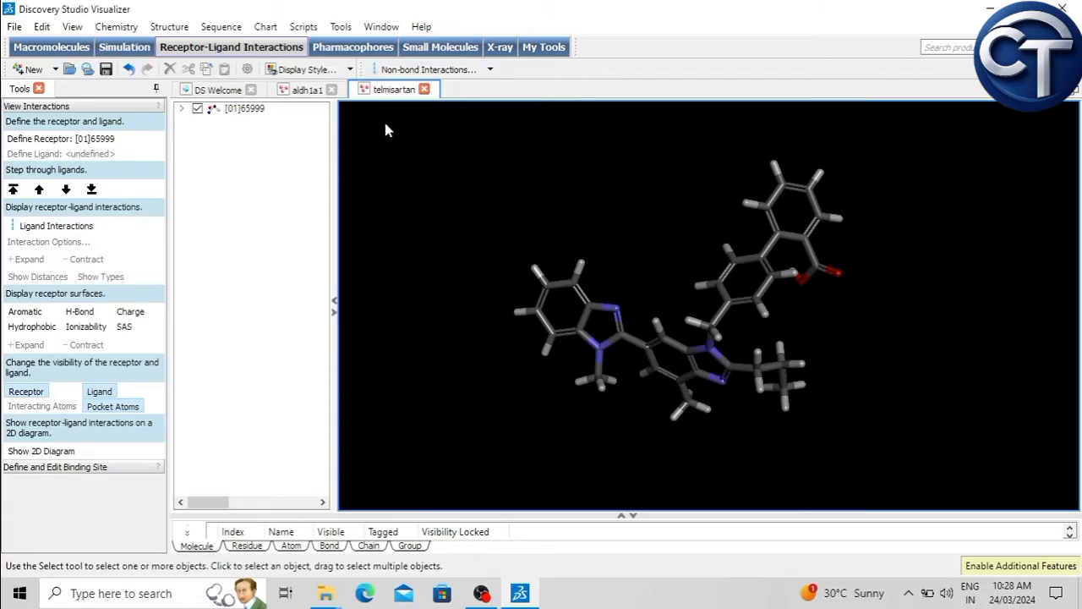
Step: Return to the aldh1a1 protein and display its Hierarchy view
left_click(306, 90)
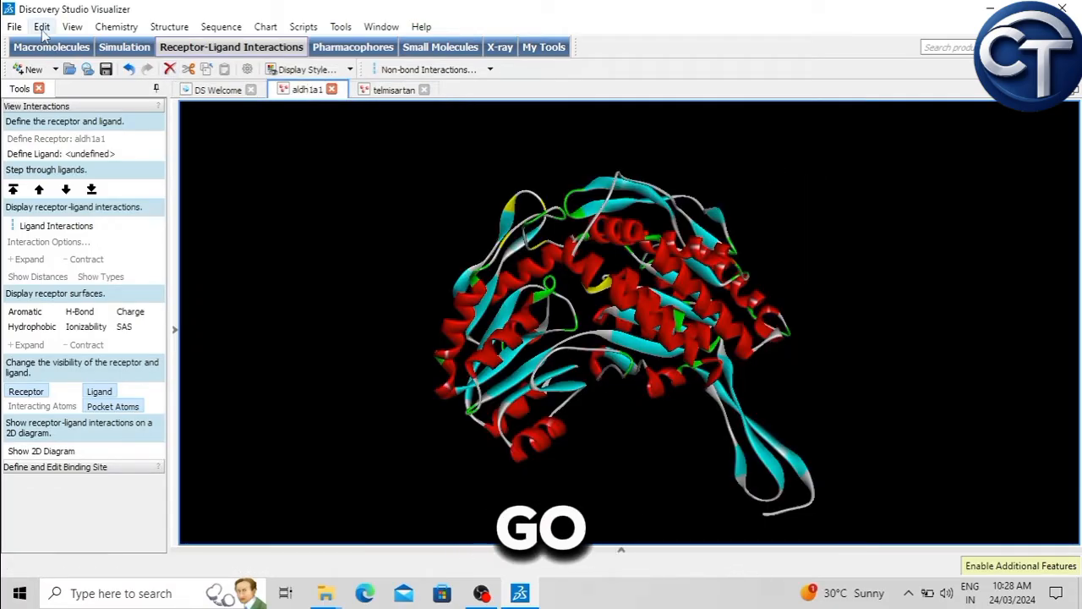
left_click(73, 28)
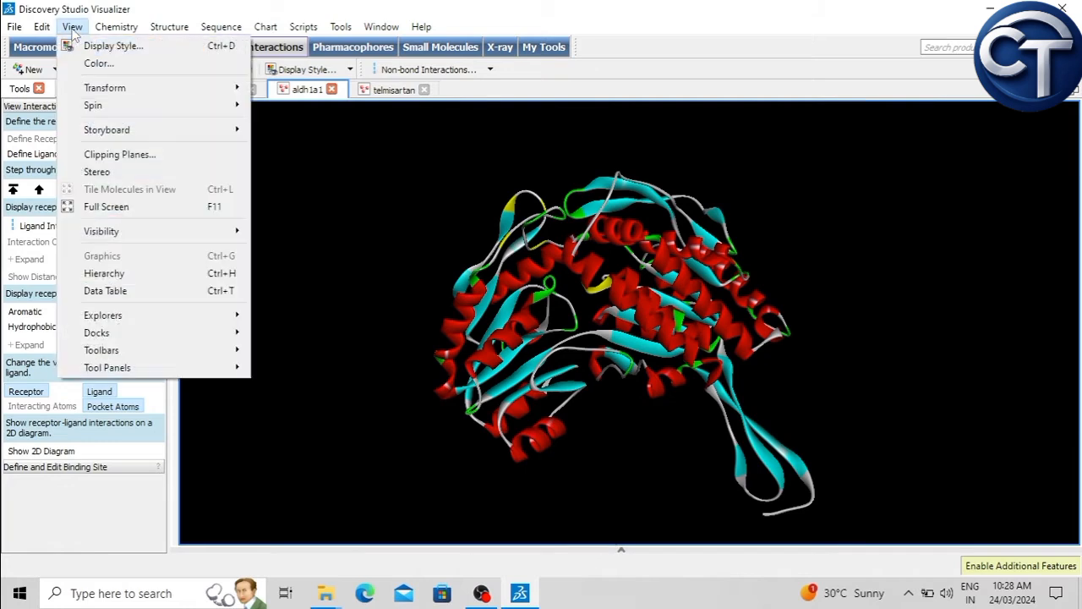
left_click(139, 275)
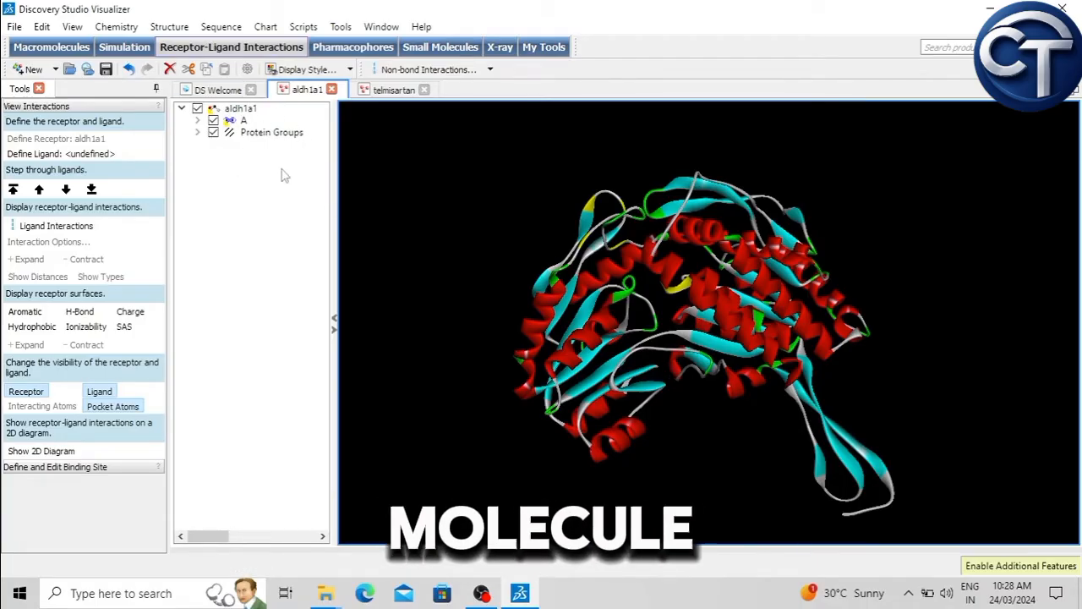
Step: Select chain A of aldh1a1, expand it to list its amino acids, and select residue ASP8
left_click(240, 123)
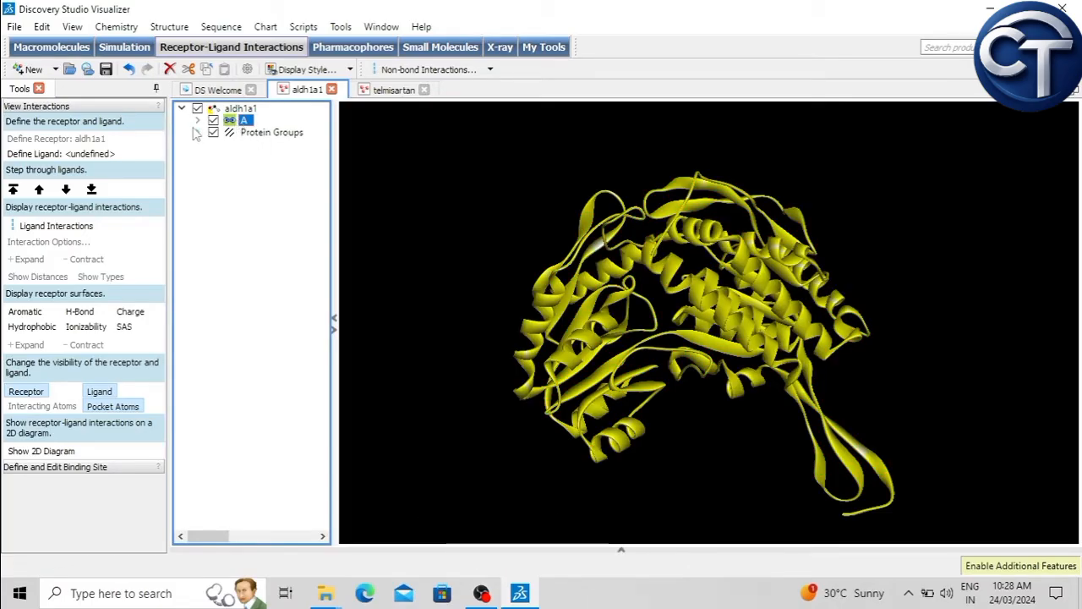
left_click(198, 121)
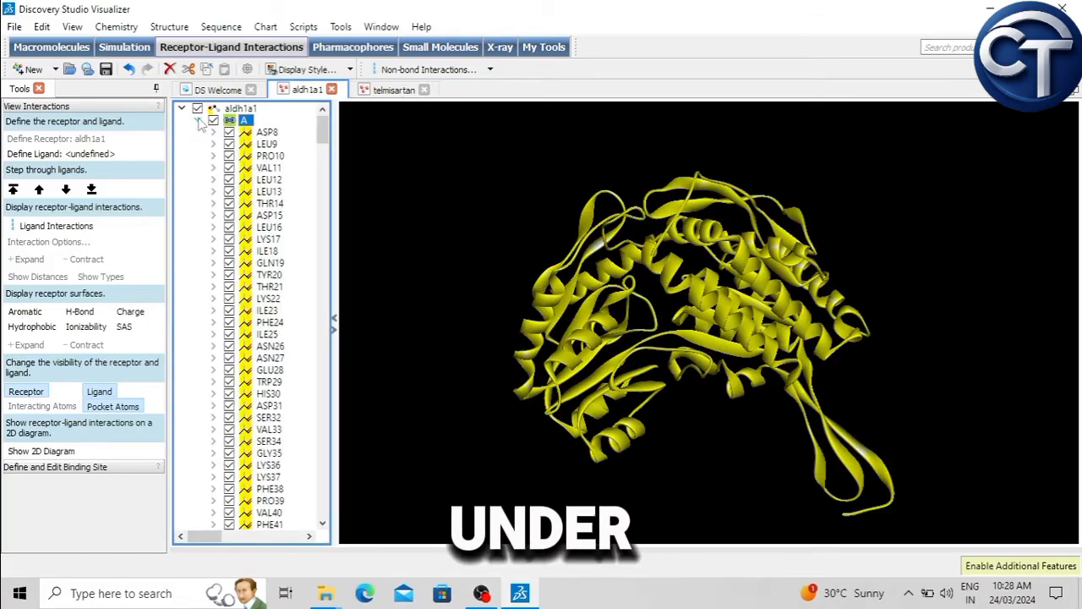
left_click(288, 134)
left_click(271, 132)
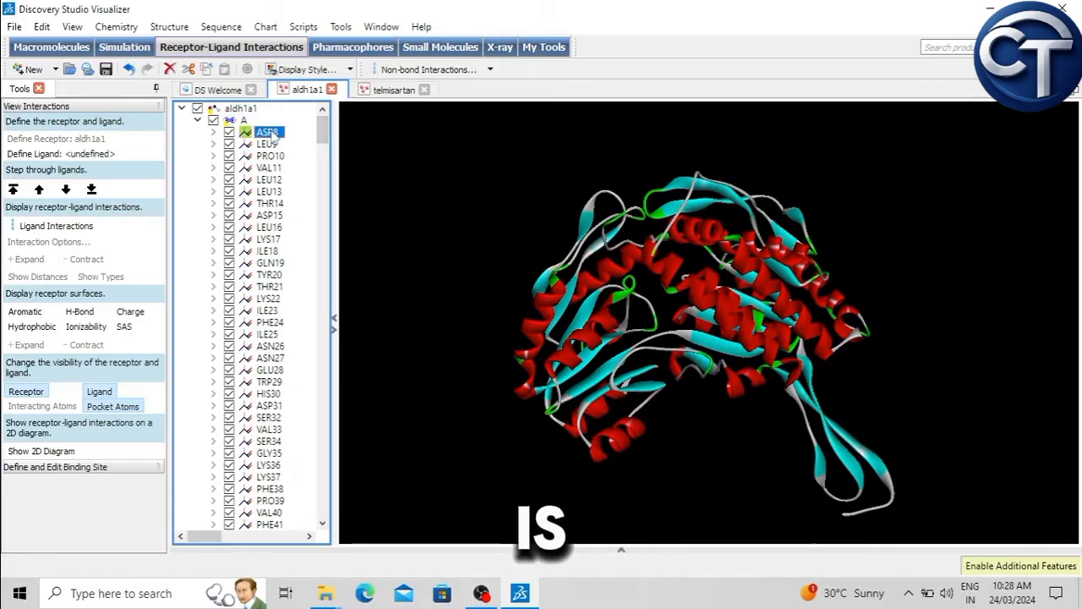
Step: View the aldh1a1 structure from another side and step through residues LEU9, PRO10, VAL11 and LEU12
right_click_drag(509, 279, 670, 372)
left_click(269, 145)
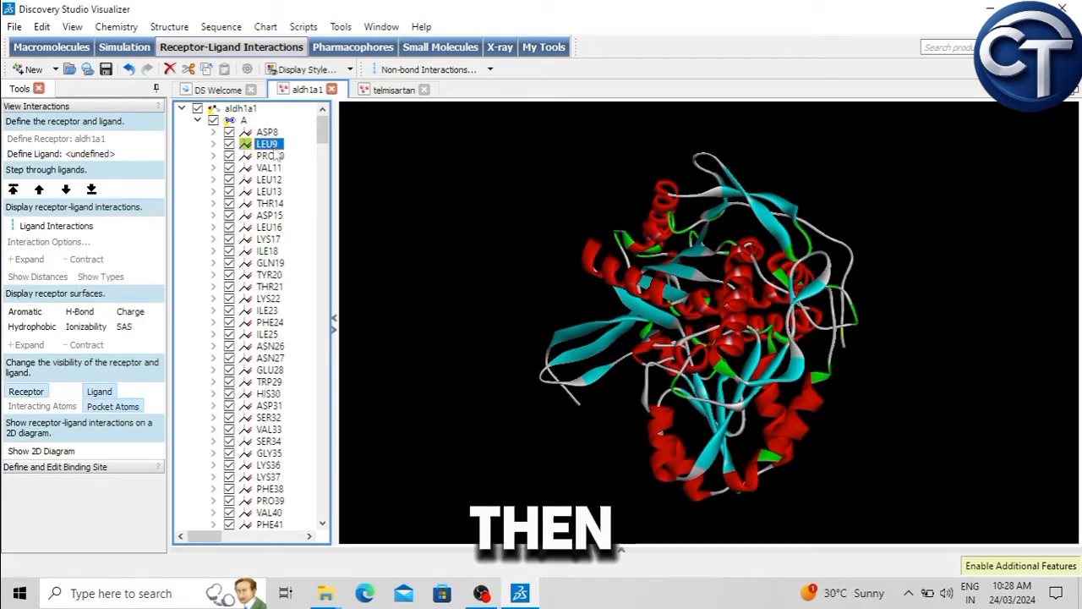
left_click(270, 155)
left_click(270, 168)
left_click(272, 180)
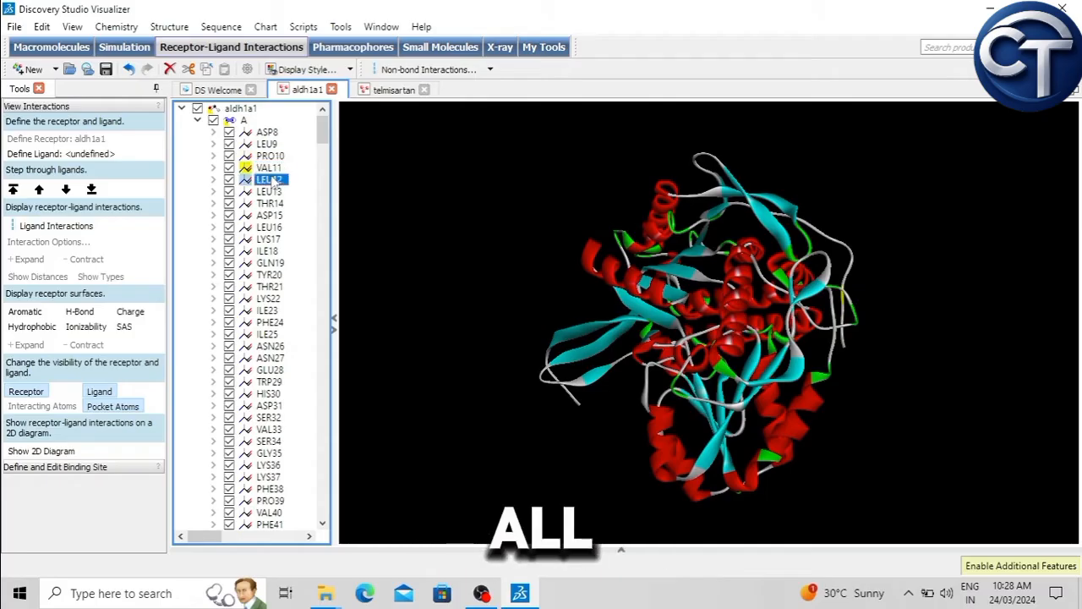
Step: Select residue ASP8, expand it to list its atoms, and step through individual atoms from HN1 to OD1
left_click(266, 133)
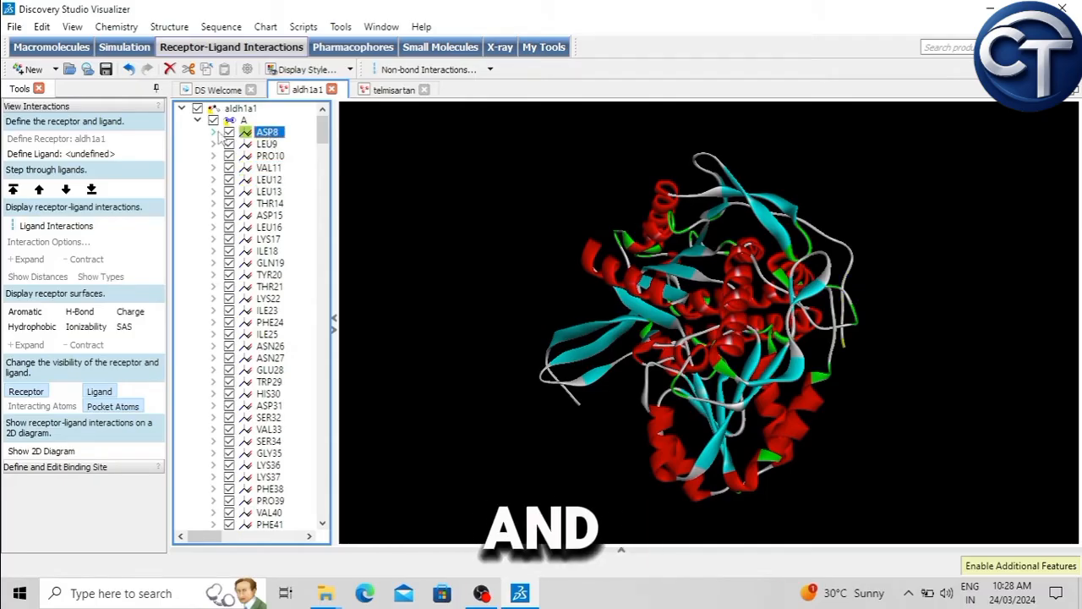
left_click(215, 132)
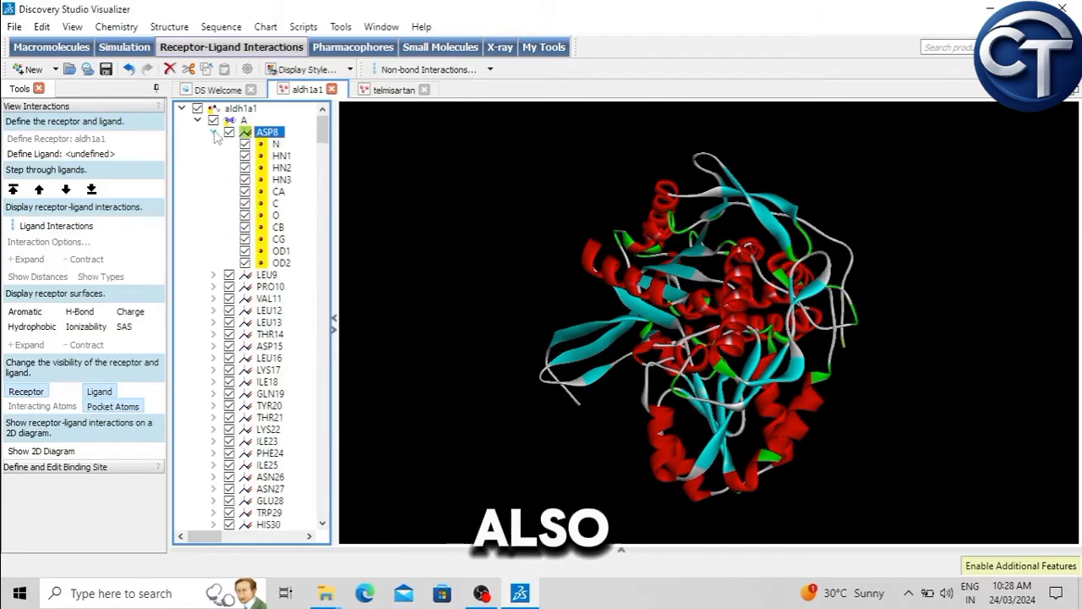
left_click(279, 157)
left_click(281, 168)
left_click(281, 179)
left_click(278, 191)
left_click(275, 203)
left_click(278, 239)
left_click(281, 251)
Step: Collapse ASP8 and make it visible again, then collapse chain A's residue list
left_click(213, 133)
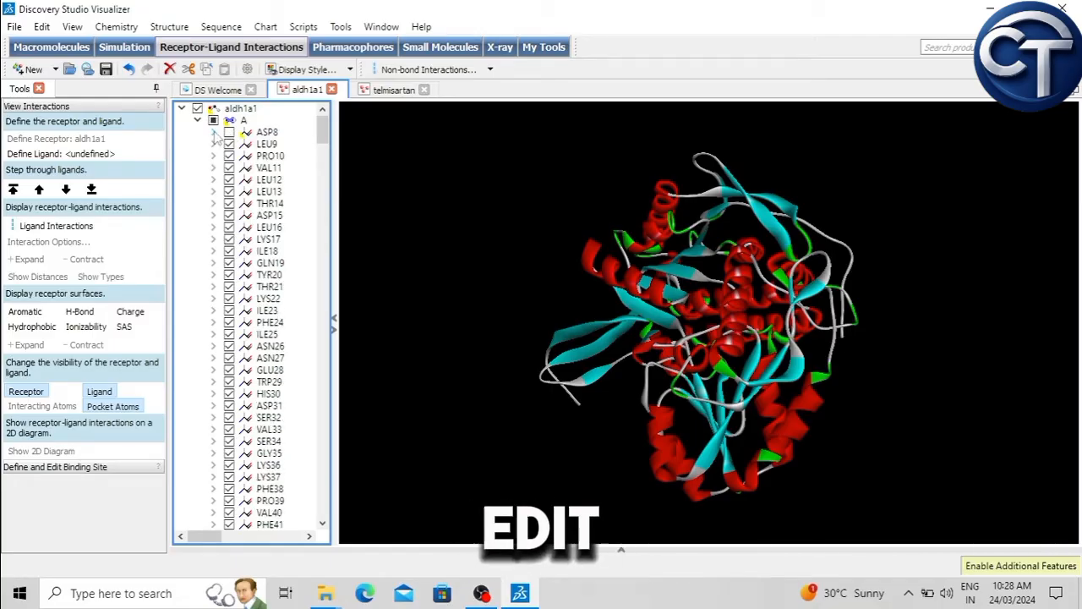
left_click(229, 133)
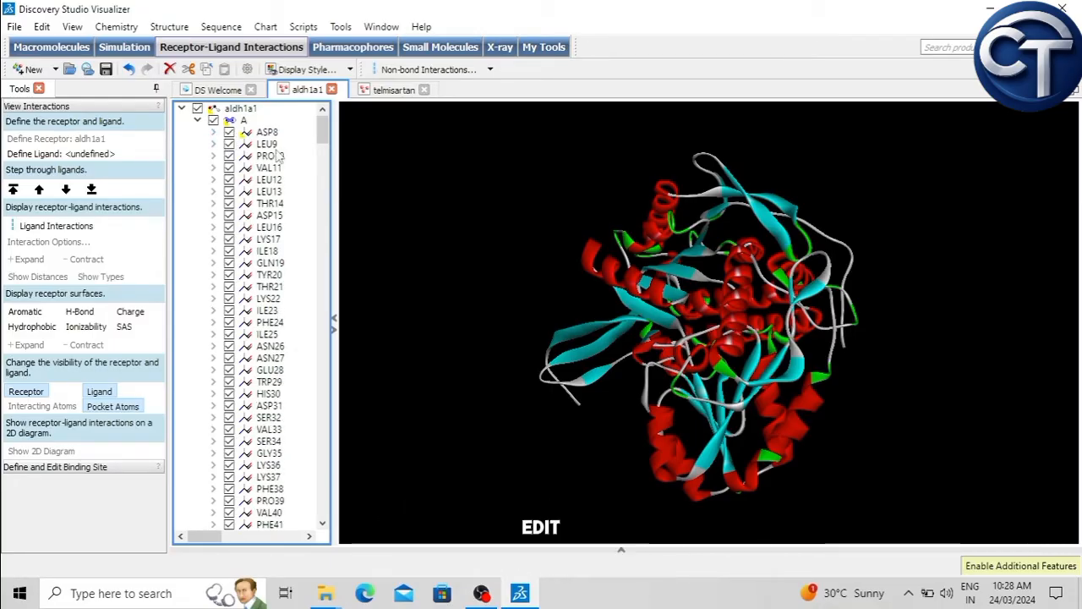
right_click_drag(481, 200, 515, 237)
left_click(197, 120)
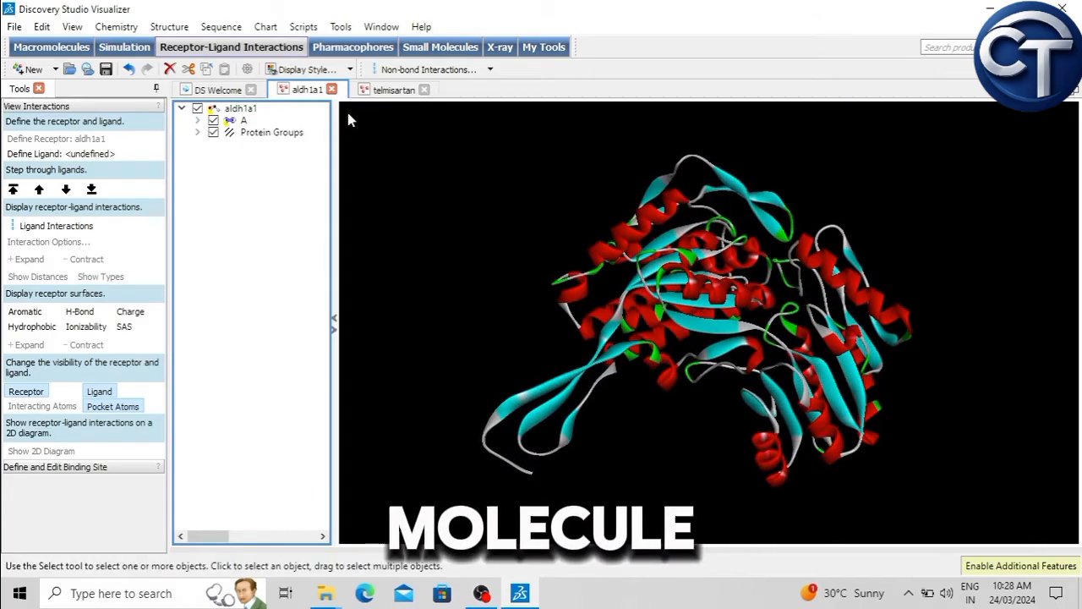
Step: Copy the telmisartan molecule [01]65999 and paste it into the aldh1a1 structure
left_click(391, 90)
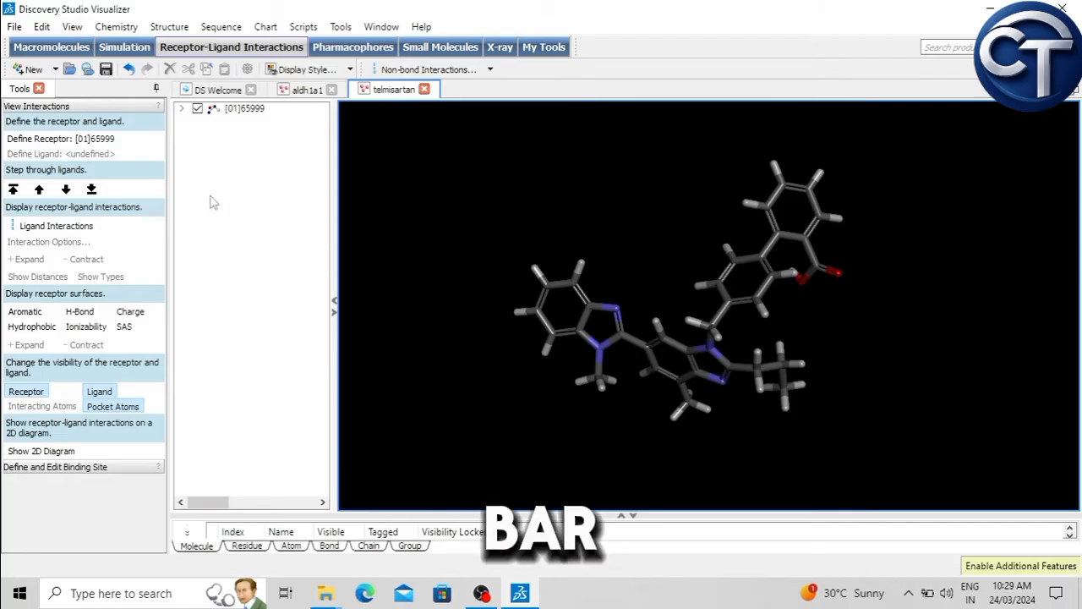
right_click(245, 193)
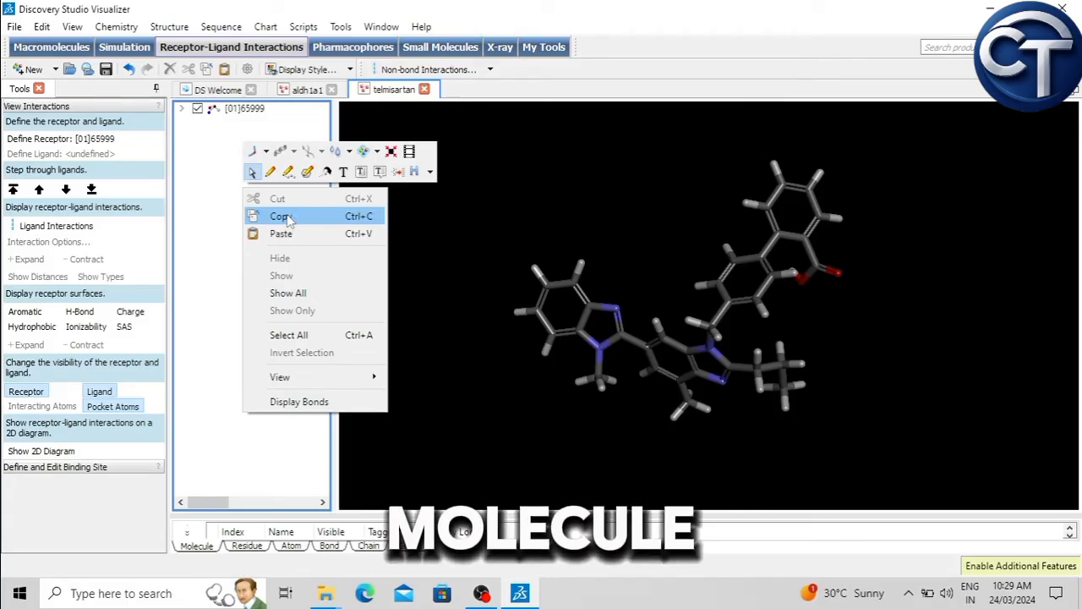
left_click(302, 90)
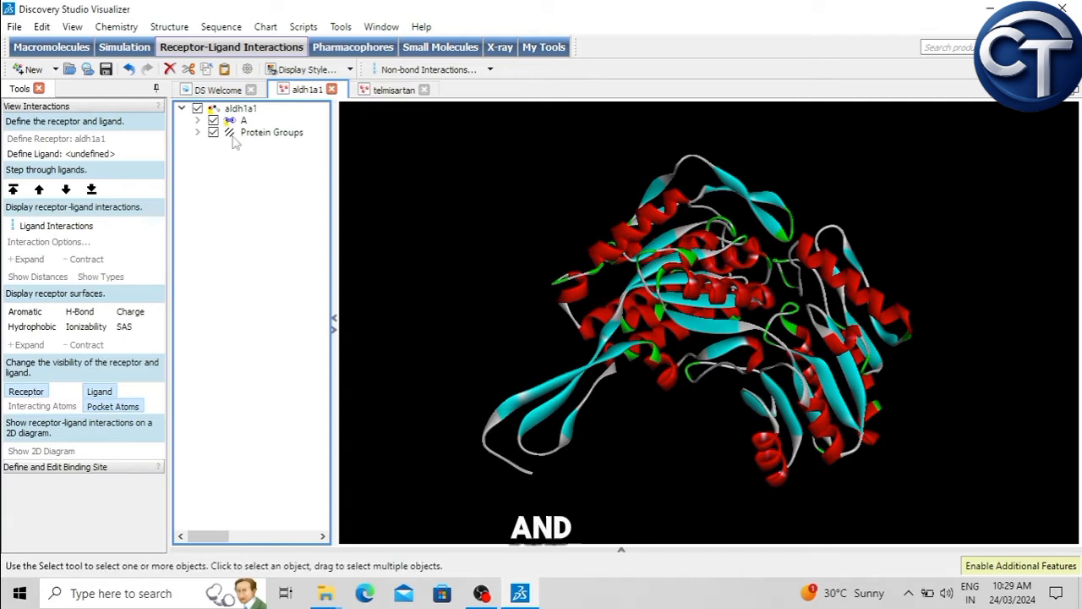
right_click(237, 225)
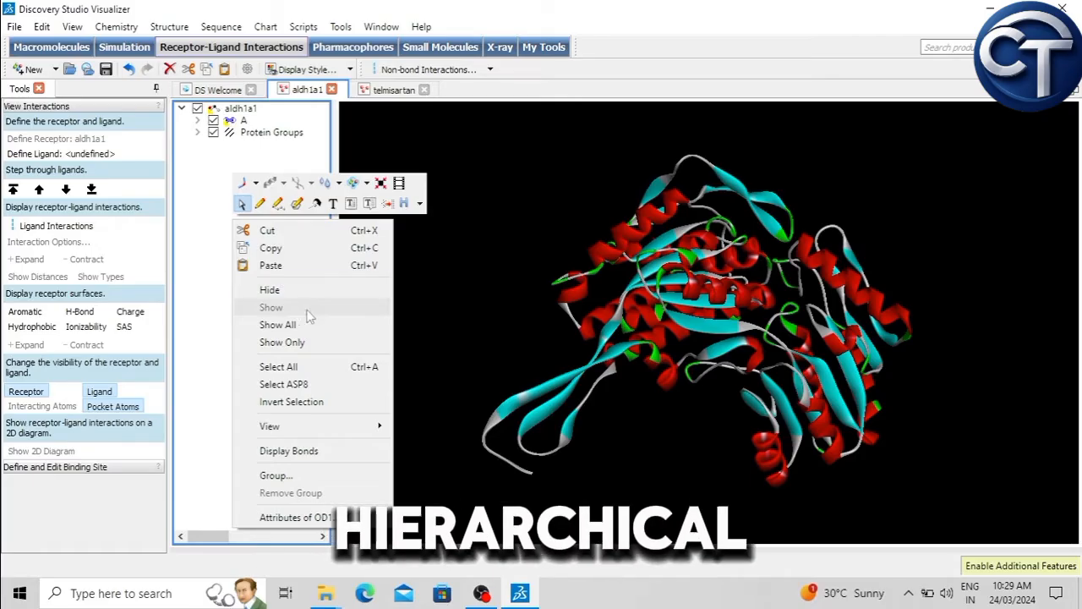
left_click(286, 270)
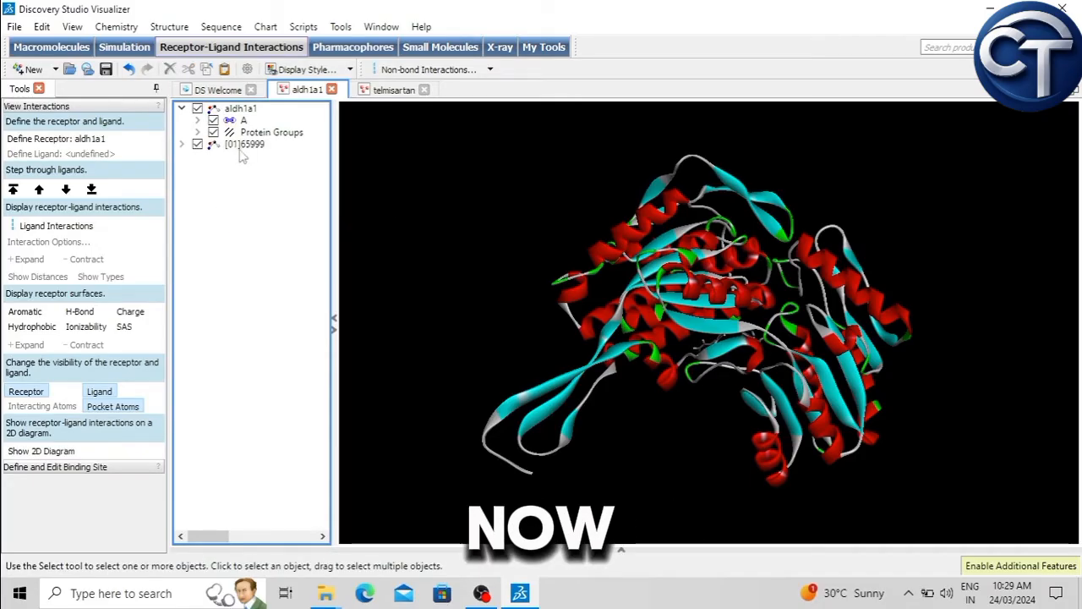
Step: Select the pasted ligand, examine its place in aldh1a1 from several sides, and try the second ribbon display preset
left_click(240, 146)
right_click_drag(614, 439, 794, 463)
right_click_drag(702, 369, 664, 314)
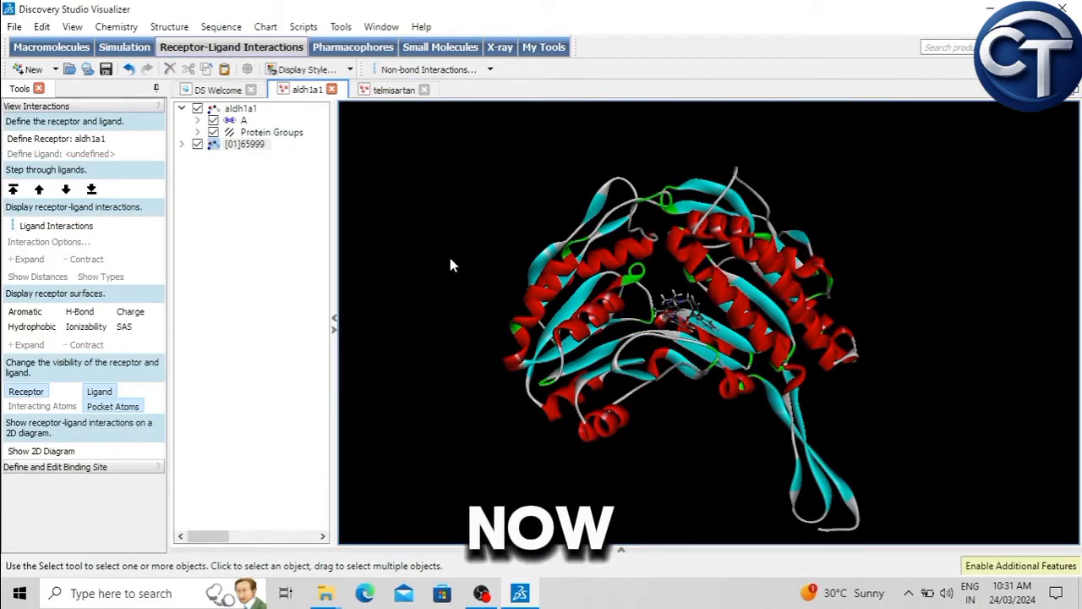
right_click_drag(560, 217, 559, 185)
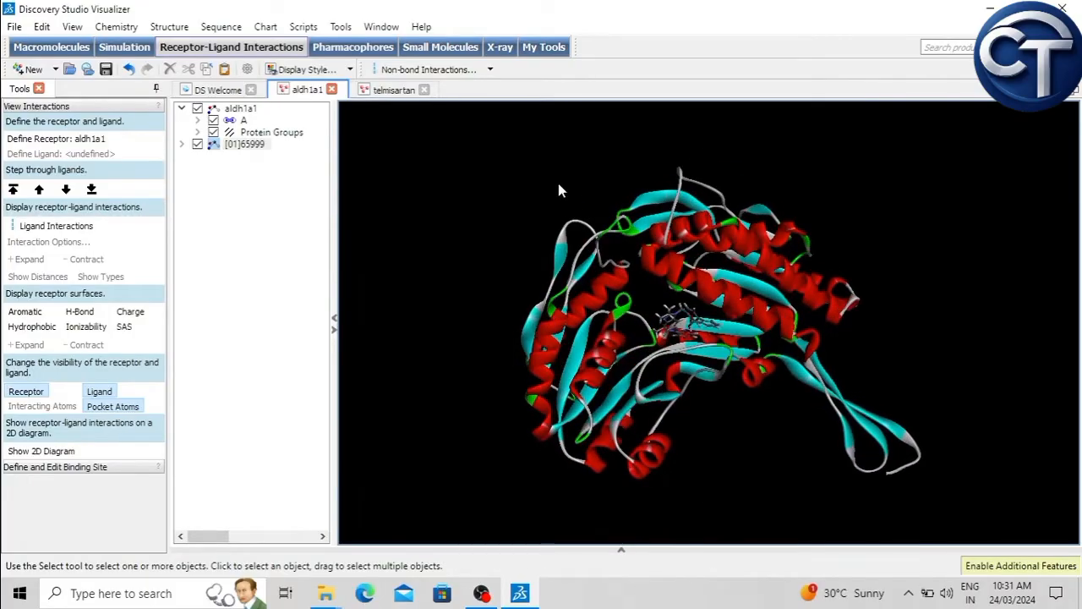
left_click(351, 71)
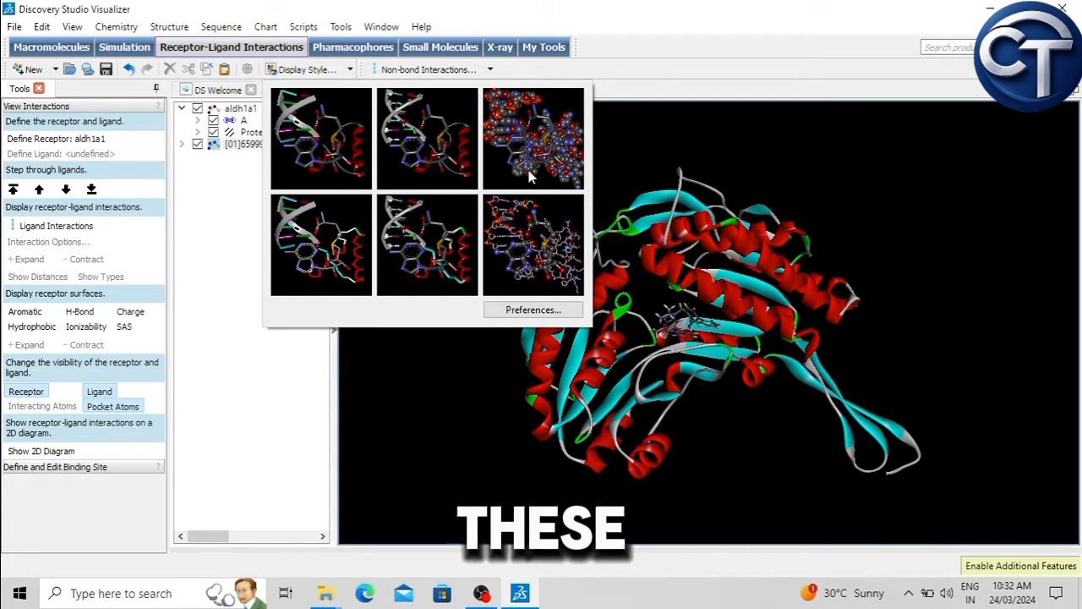
left_click(431, 140)
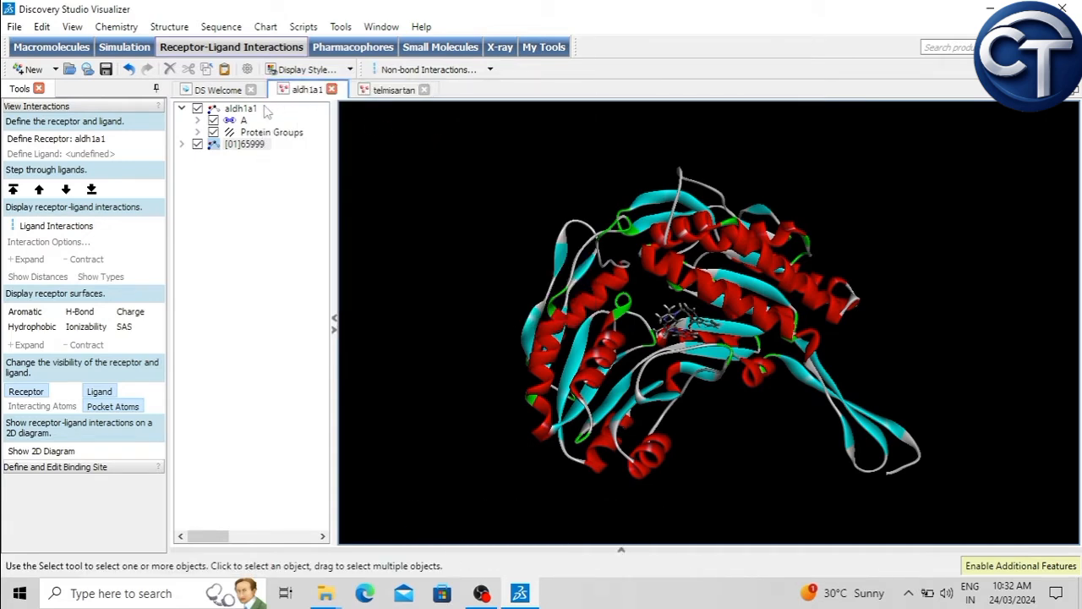
Step: Select aldh1a1 and ligand [01]65999 together, apply the space-filling display preset, and examine the complex from several sides
left_click(182, 109)
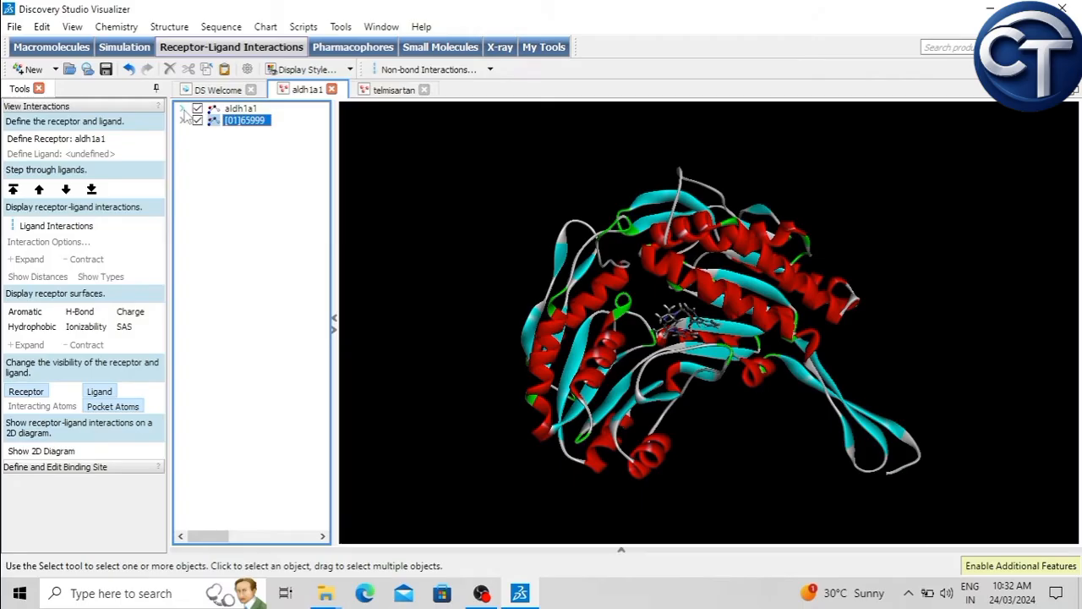
left_click(242, 109)
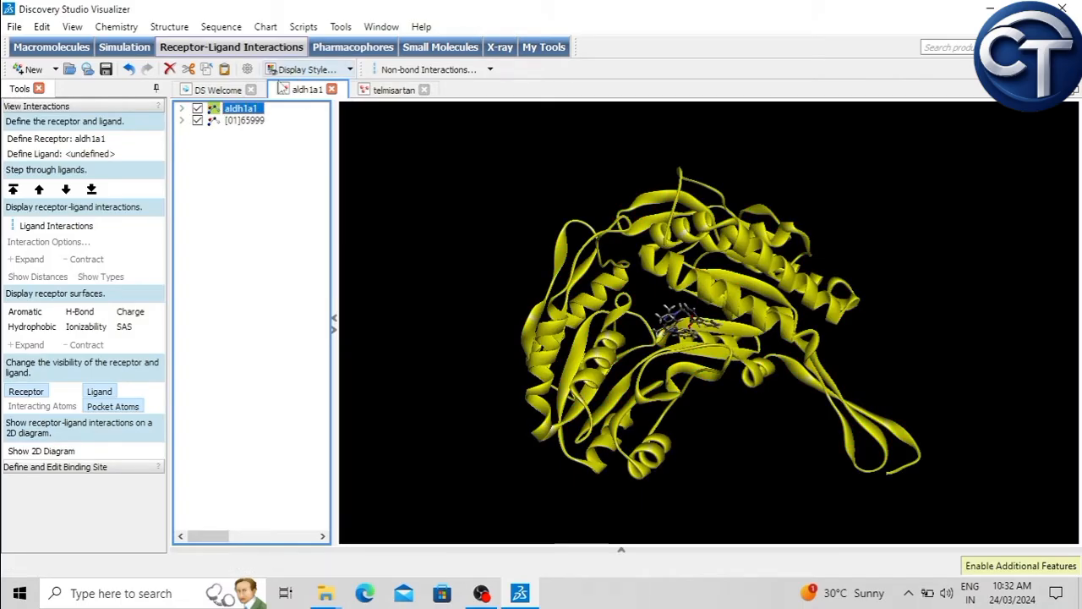
left_click(247, 121)
left_click(244, 109)
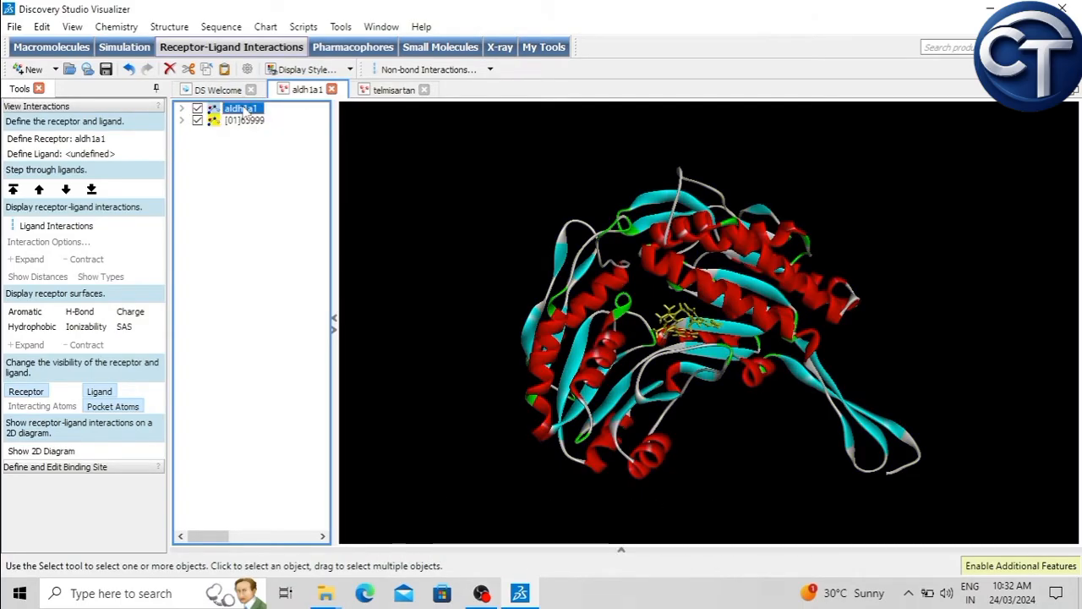
left_click(252, 122, "ctrl")
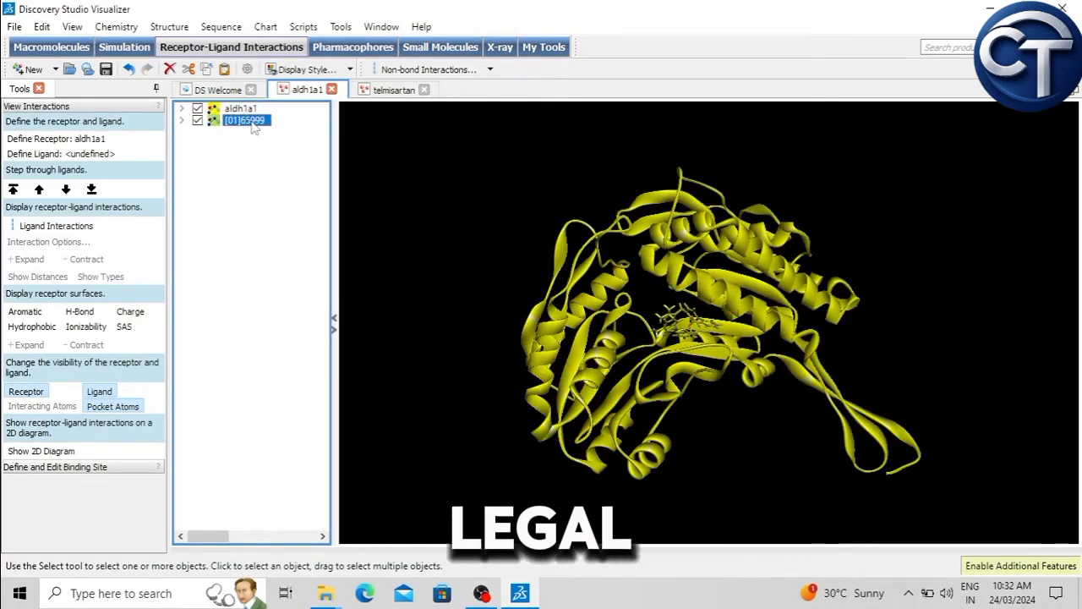
left_click(350, 69)
left_click(534, 143)
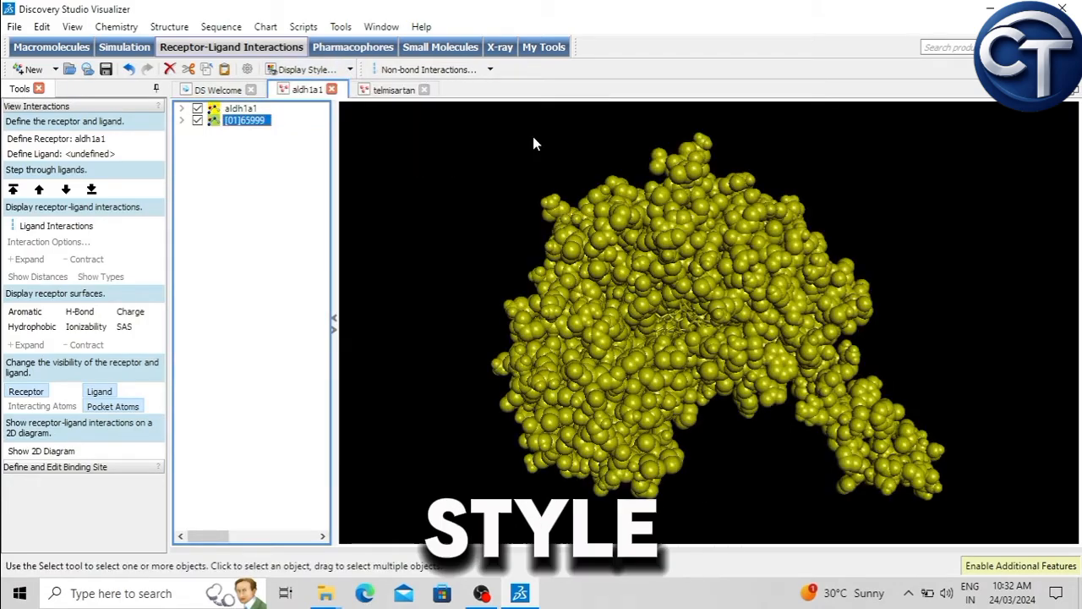
right_click_drag(763, 276, 869, 237)
right_click(859, 249)
left_click(505, 194)
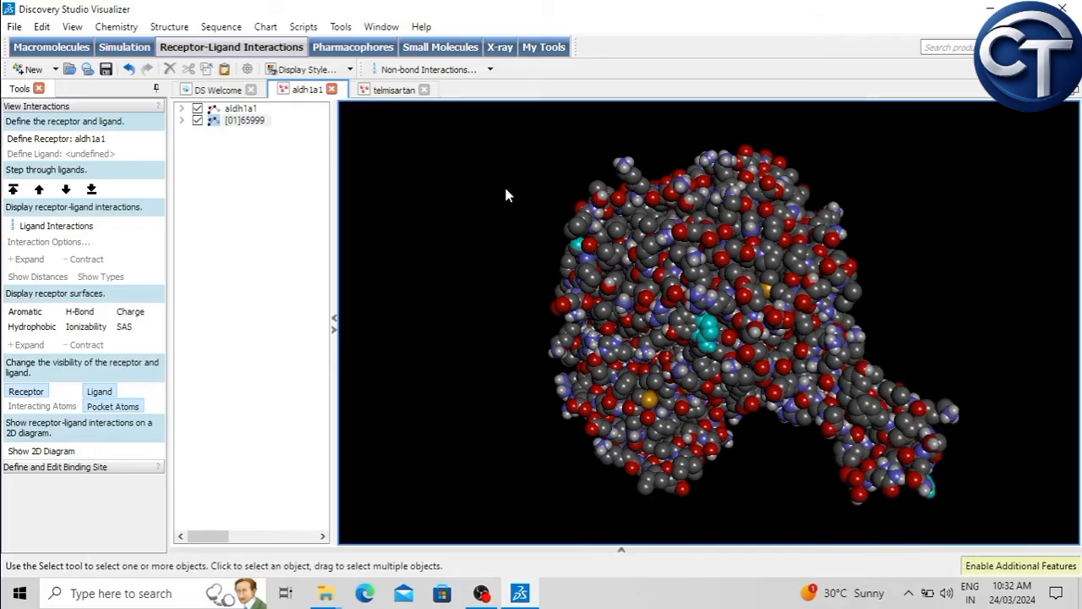
right_click_drag(580, 271, 618, 319)
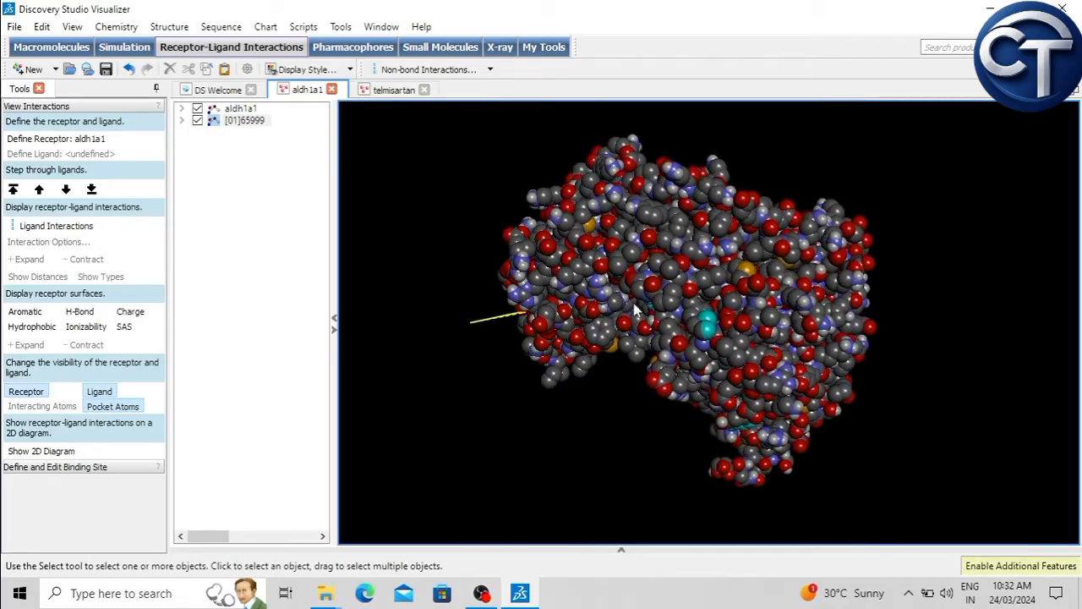
Step: Select both aldh1a1 and the ligand, apply the all-atom stick display preset, and inspect the complex
left_click(228, 119)
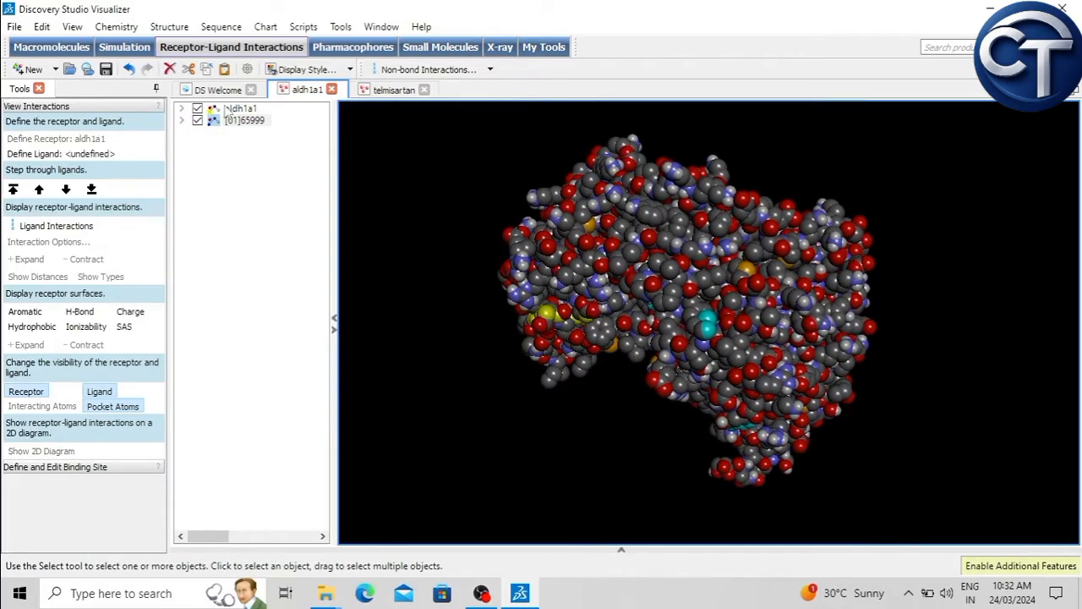
left_click(236, 109)
left_click(246, 120)
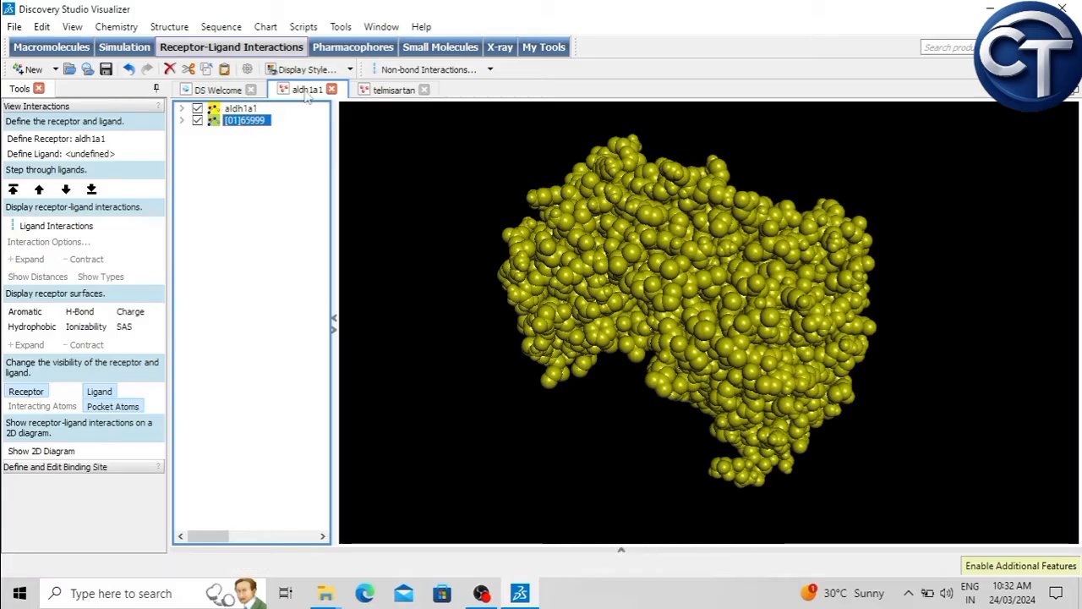
left_click(350, 69)
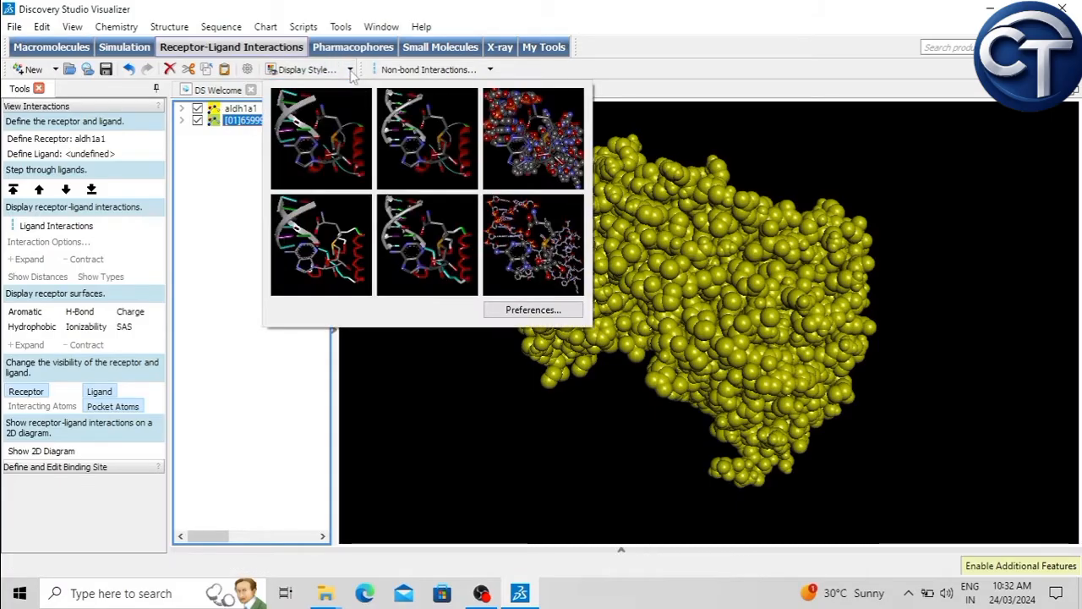
left_click(524, 250)
left_click(548, 416)
right_click_drag(497, 396, 617, 463)
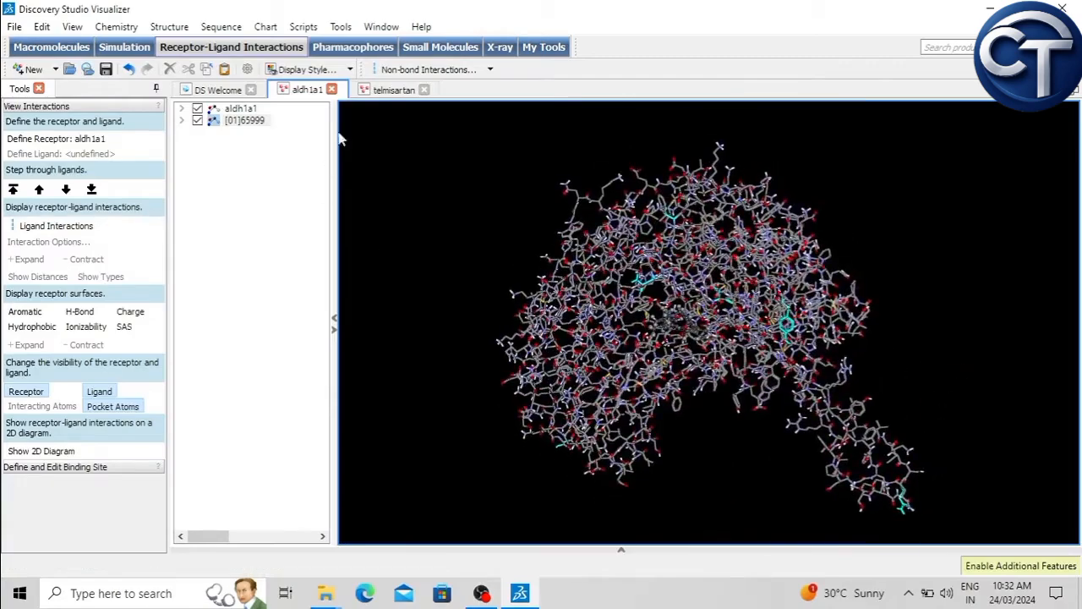
Step: Select both molecules and apply the preset that shows the protein as a Ca wire, then inspect the complex
left_click(240, 108)
left_click(244, 120)
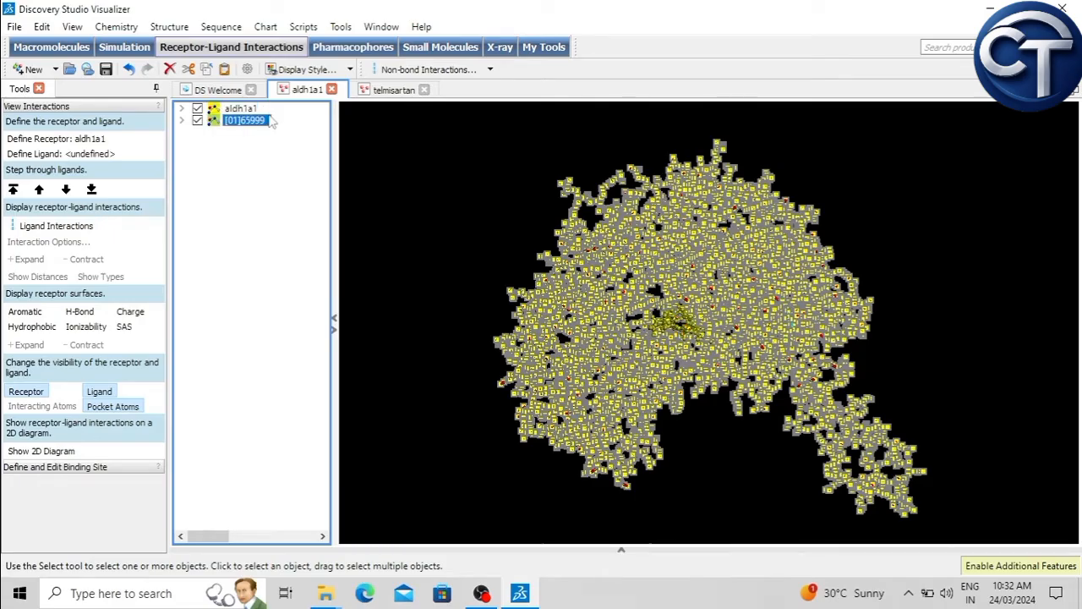
left_click(350, 71)
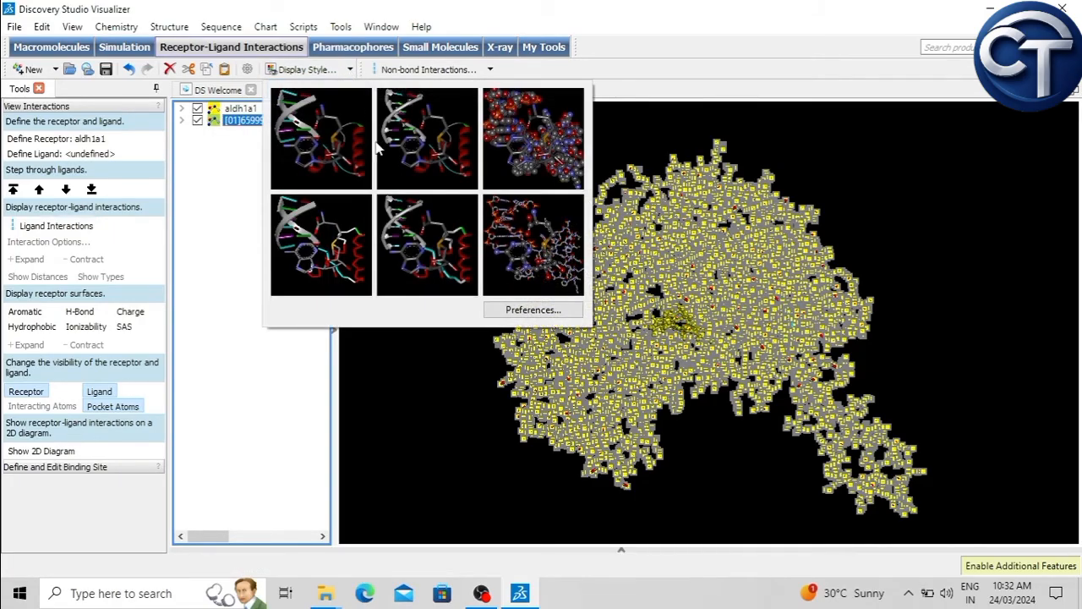
left_click(337, 247)
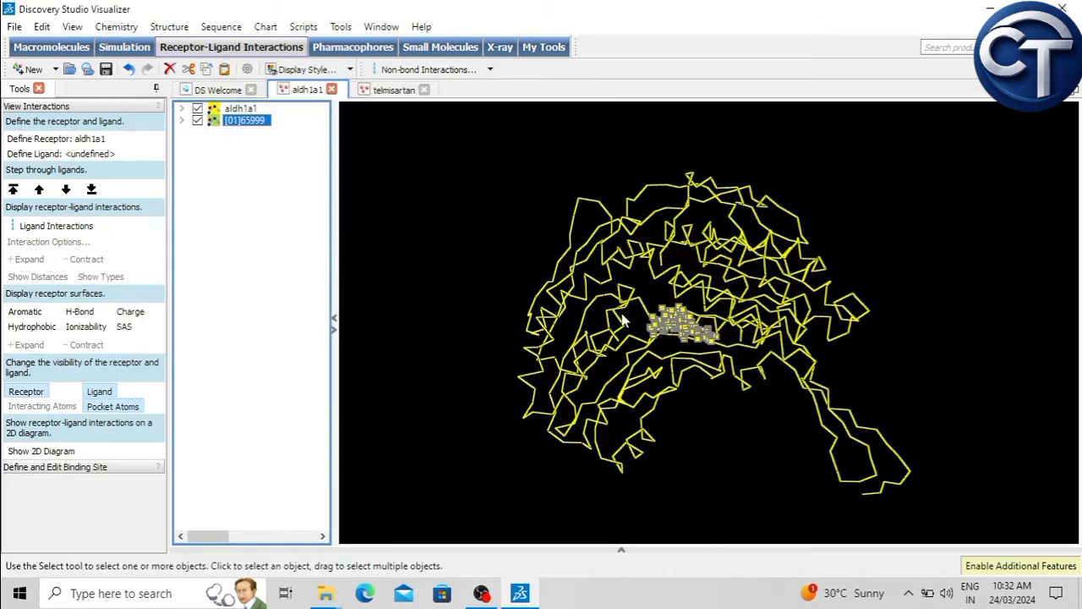
left_click(513, 223)
right_click_drag(525, 213, 425, 339)
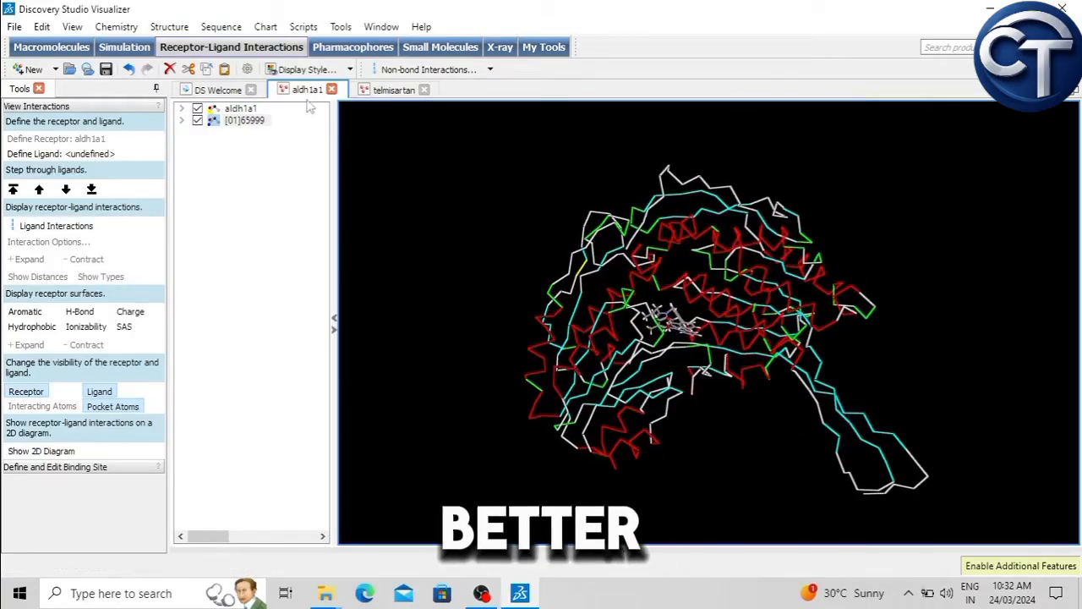
Step: Select aldh1a1, open its display style settings, and apply the Ca stick protein style
left_click(250, 110)
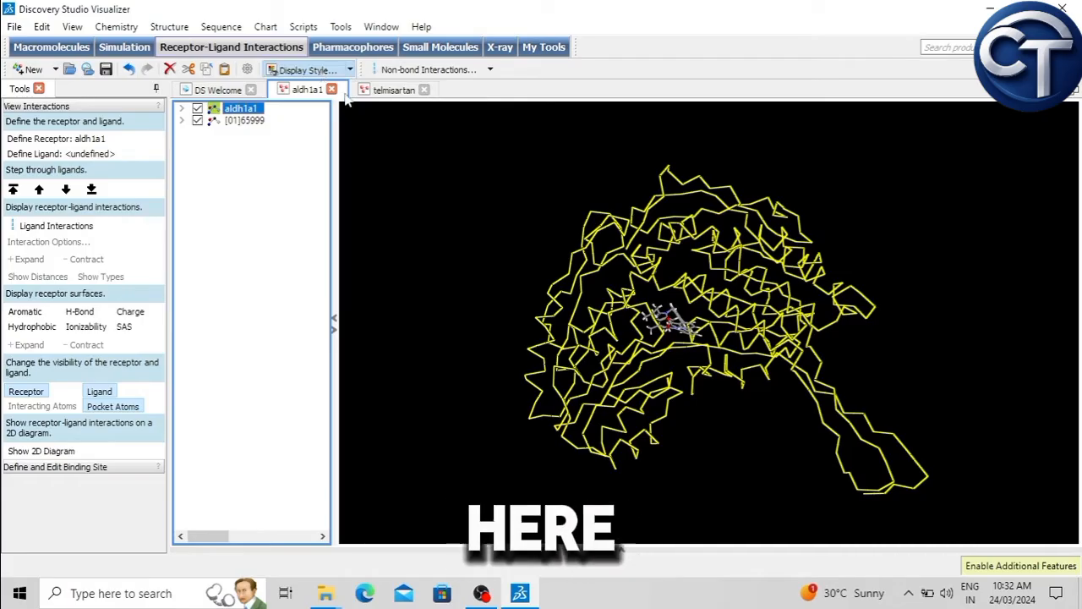
left_click_drag(384, 99, 321, 47)
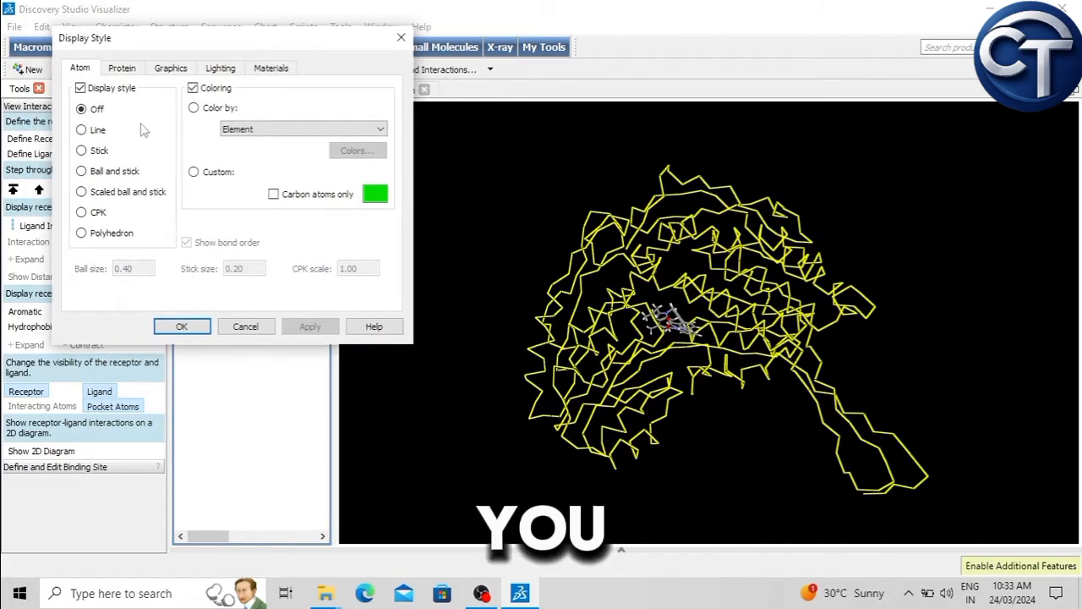
left_click(116, 70)
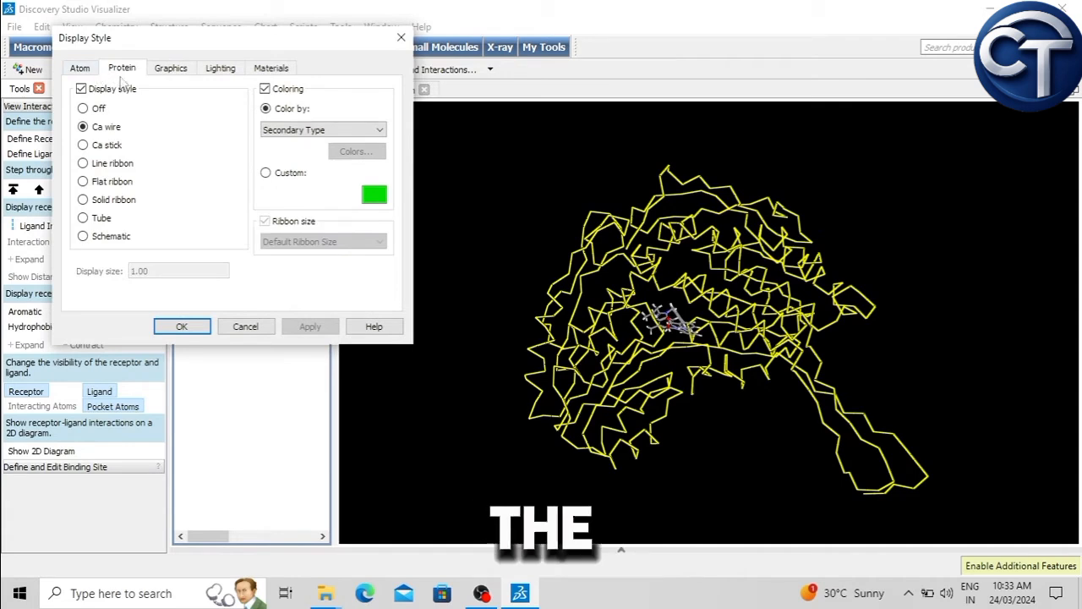
left_click(107, 147)
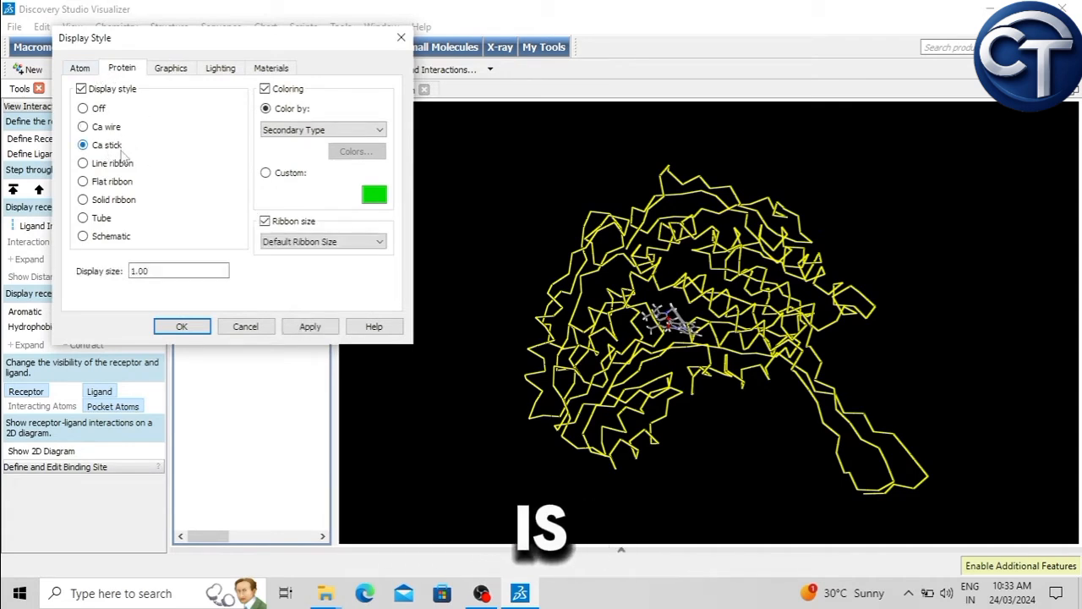
left_click(309, 328)
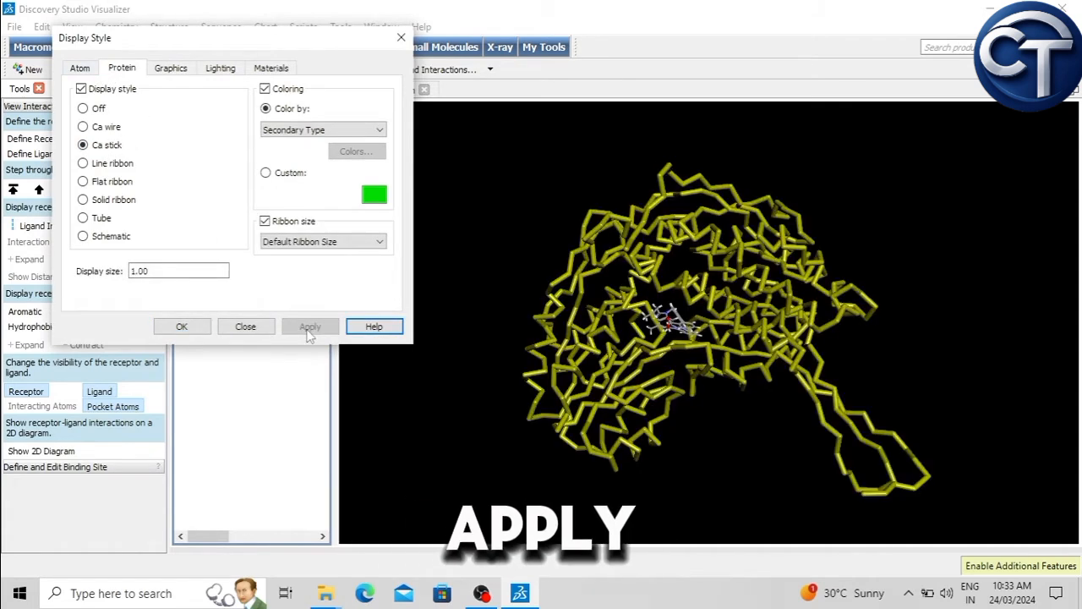
Step: Try the Line ribbon, Flat ribbon, Solid ribbon and Tube protein styles on aldh1a1, one after another
left_click(119, 164)
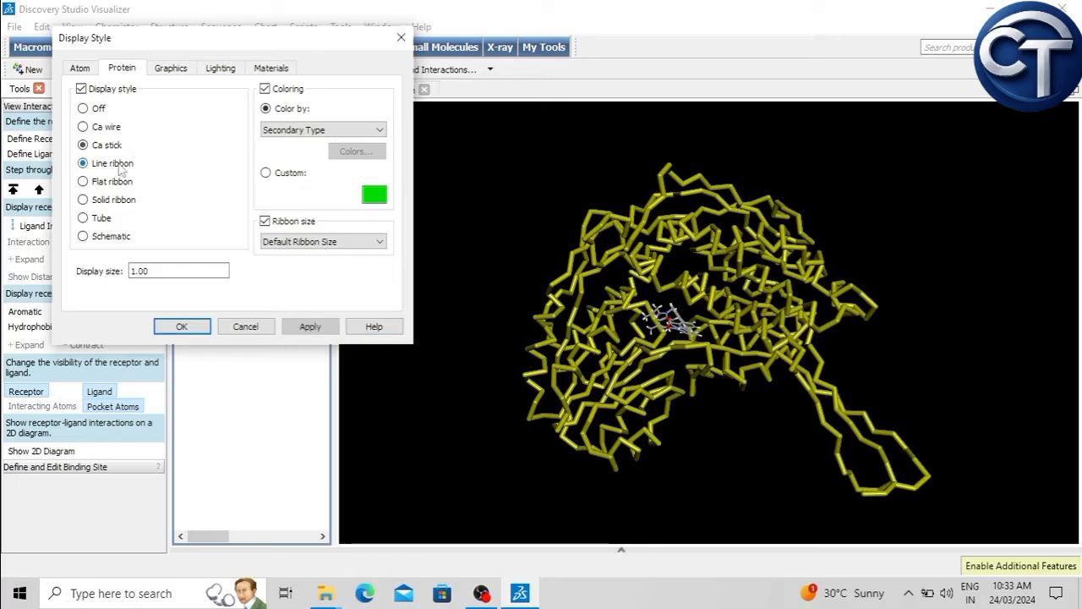
left_click(309, 327)
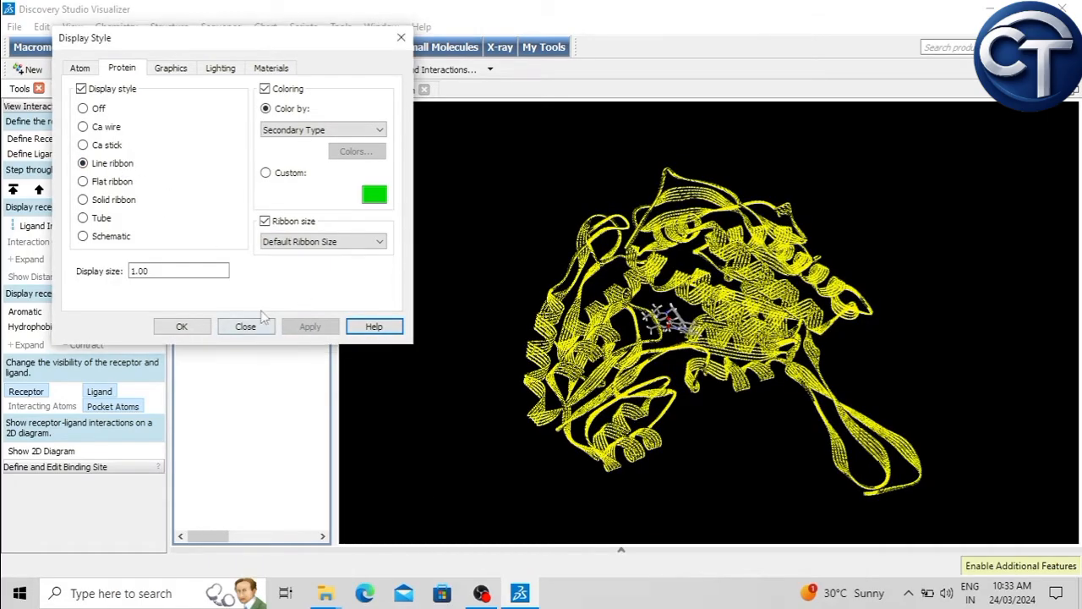
left_click(118, 182)
left_click(310, 327)
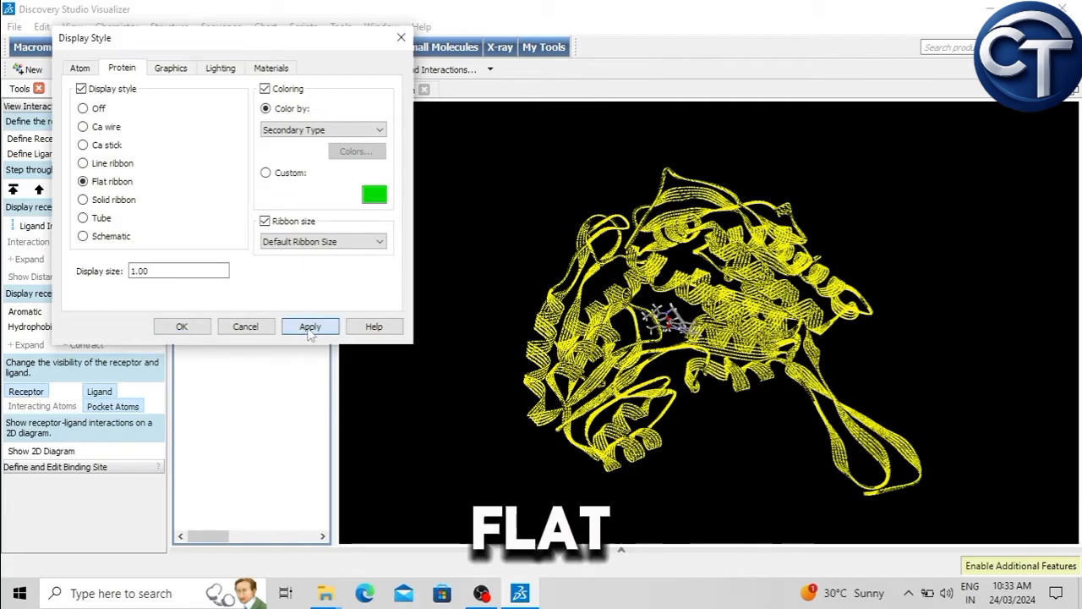
left_click(112, 201)
left_click(310, 327)
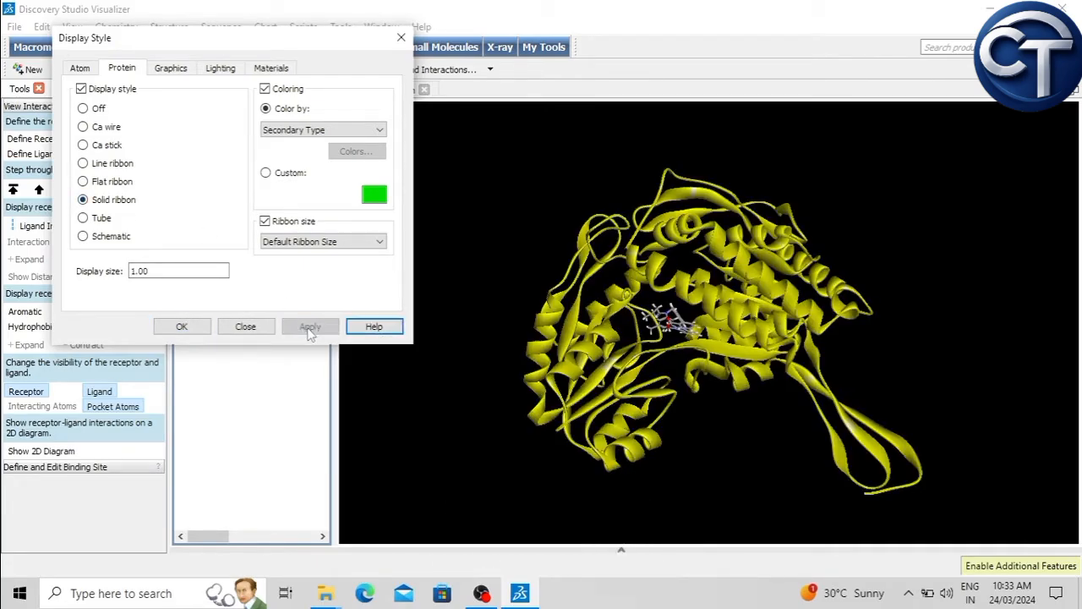
left_click(101, 220)
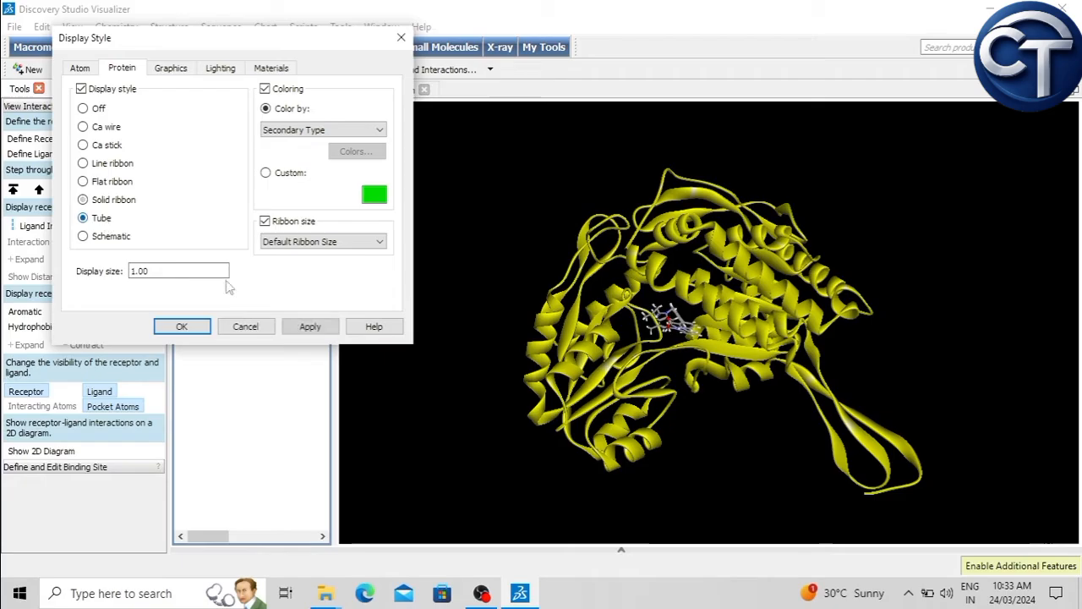
left_click(309, 327)
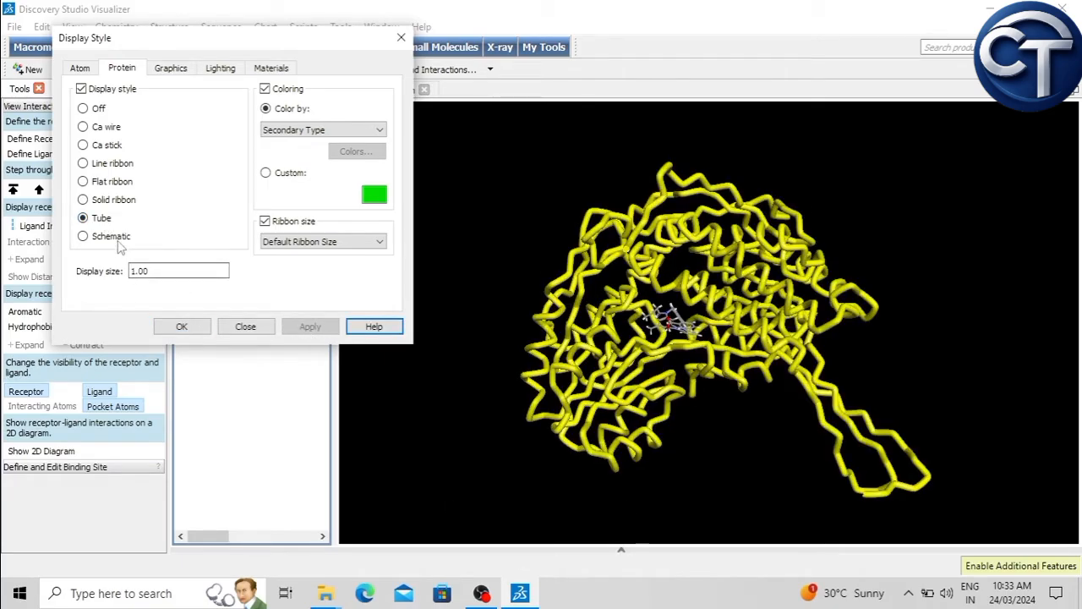
Step: Set the aldh1a1 protein display style to Schematic, accept it, clear the selection, and inspect the structure
left_click(83, 236)
left_click(309, 327)
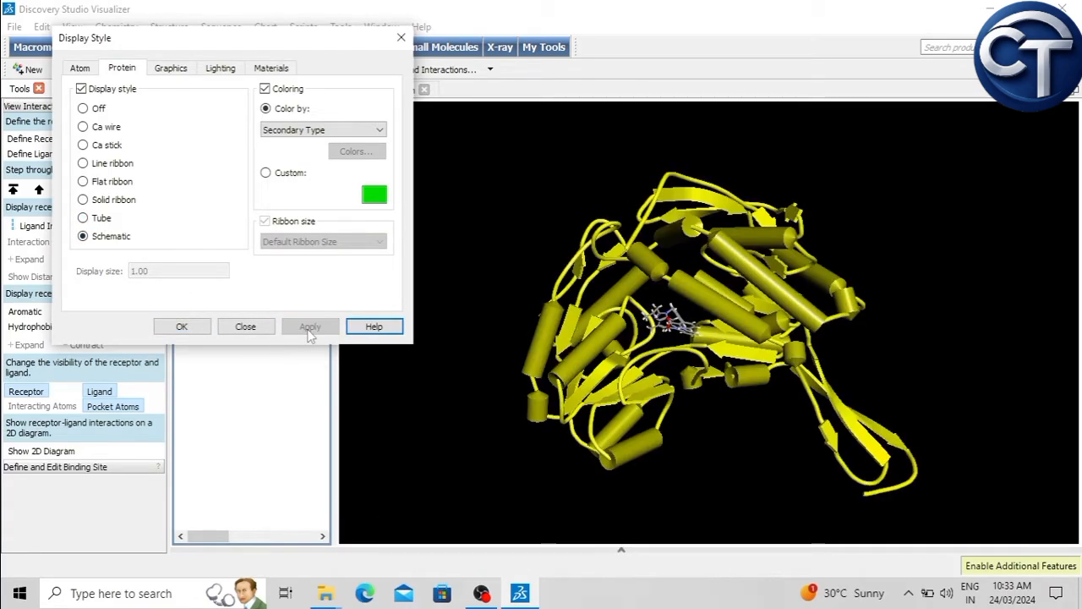
left_click(181, 328)
left_click(442, 252)
right_click_drag(480, 204, 518, 220)
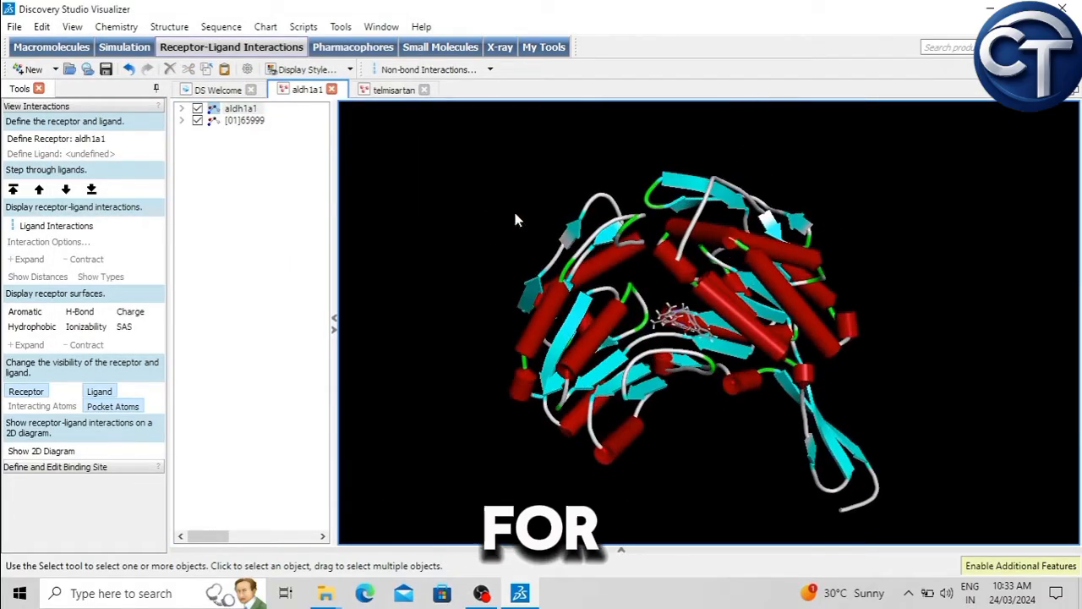
Step: Select ligand [01]65999, open its display style settings, and apply the Stick atom style
left_click(249, 123)
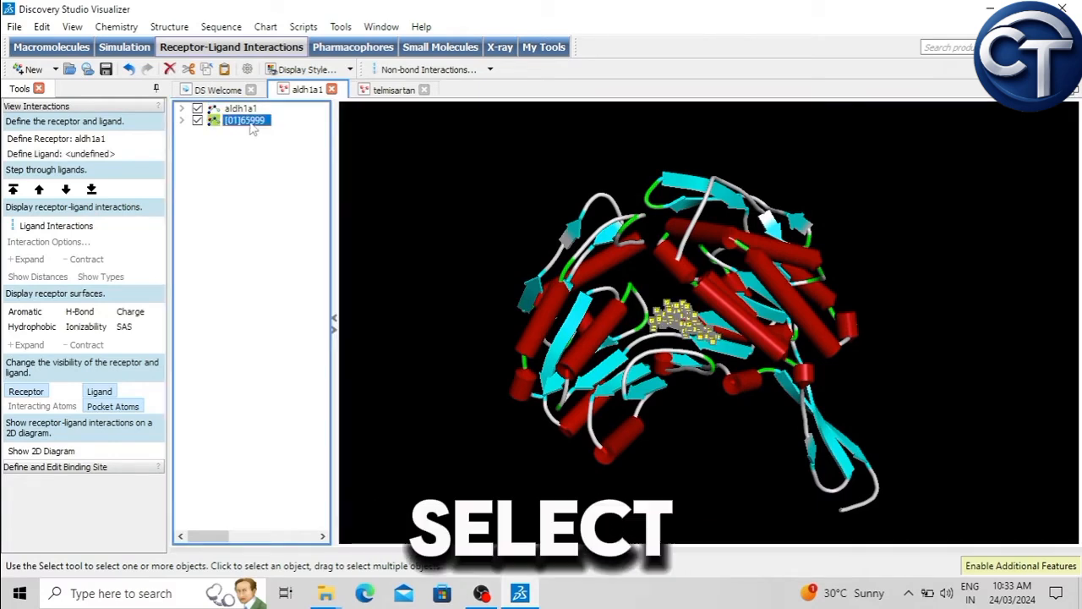
left_click(301, 69)
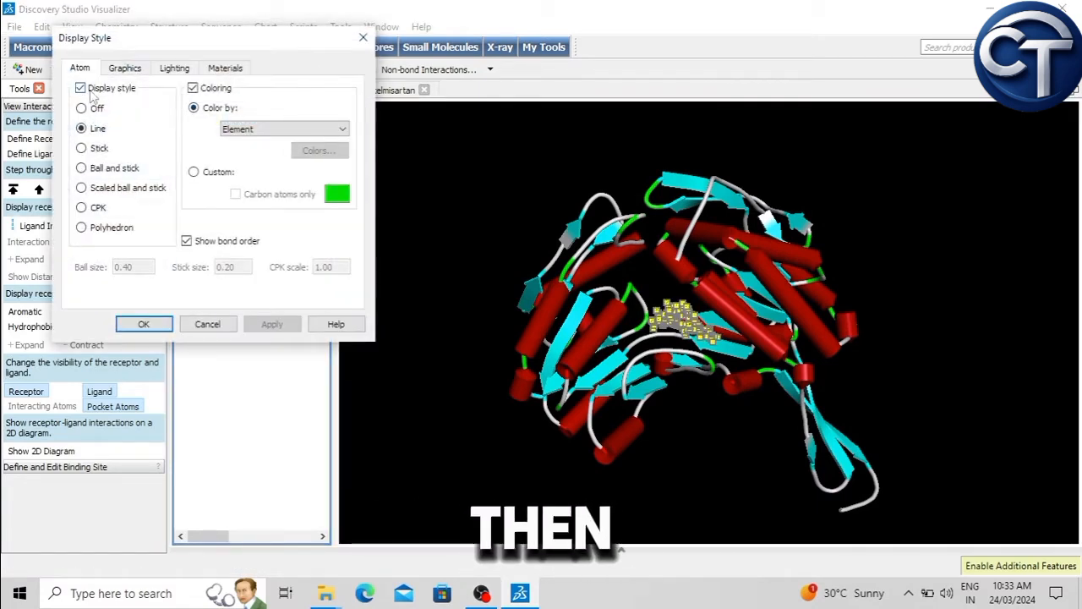
left_click(99, 149)
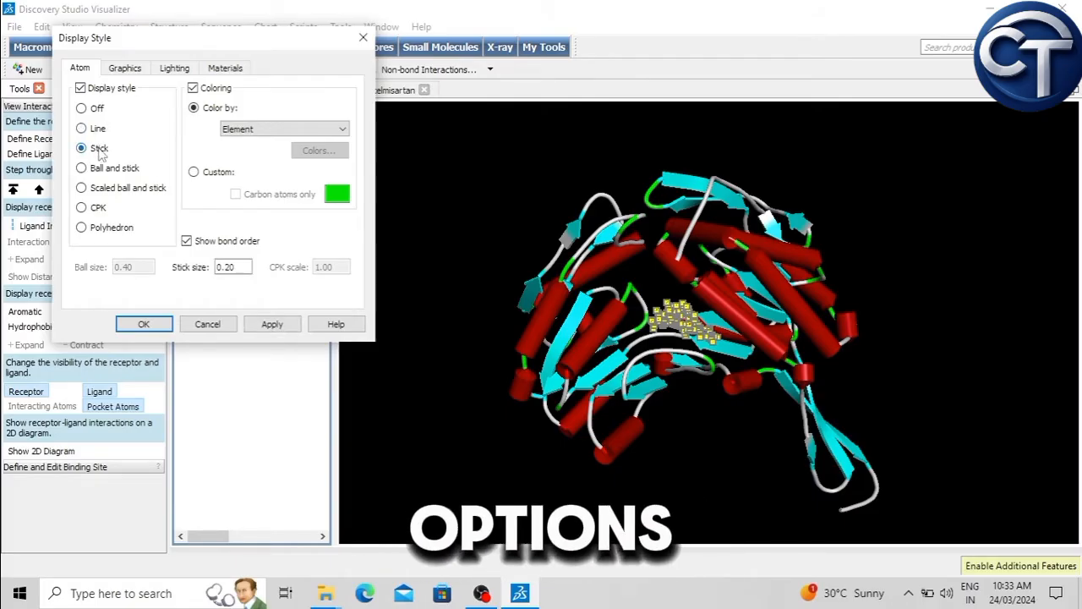
left_click(271, 324)
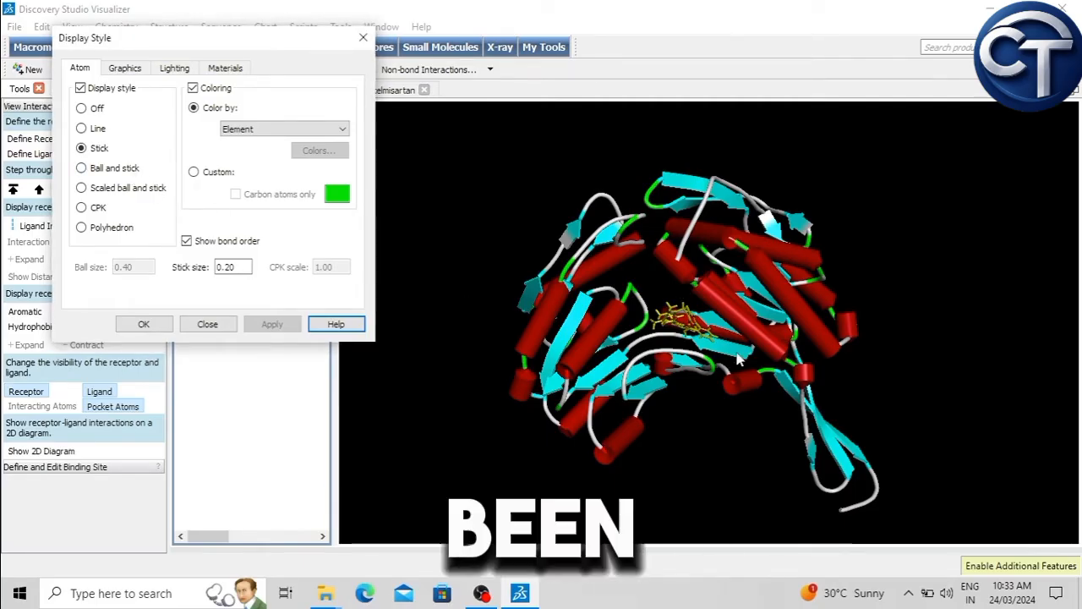
Step: Apply the Ball and stick style to the ligand, with ball size 0.60 and stick size 0.40
left_click(109, 170)
left_click(271, 325)
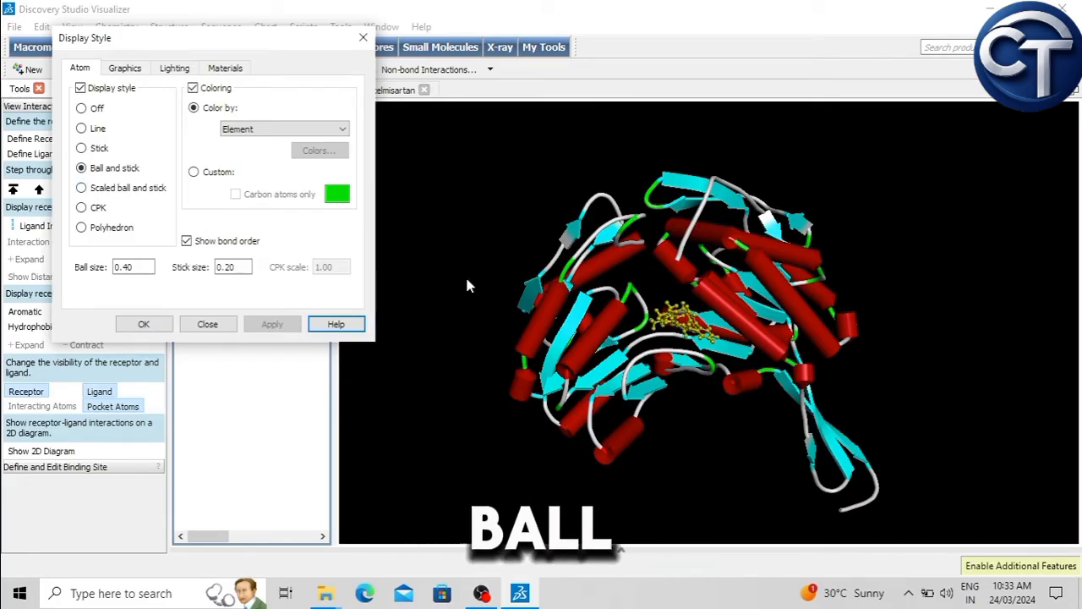
left_click(140, 268)
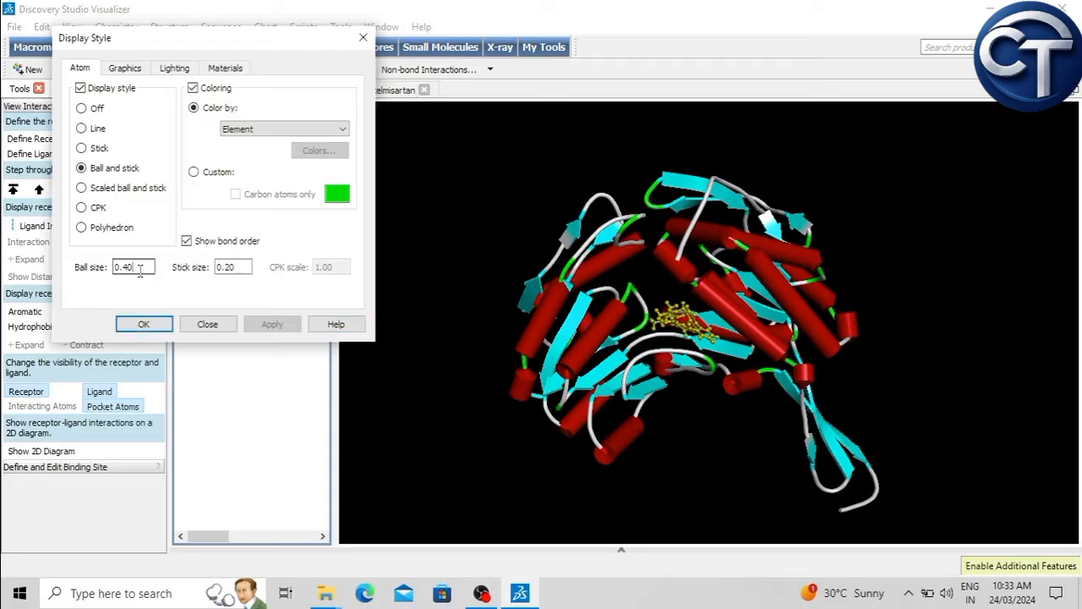
key("BackSpace")
key("BackSpace")
type("6")
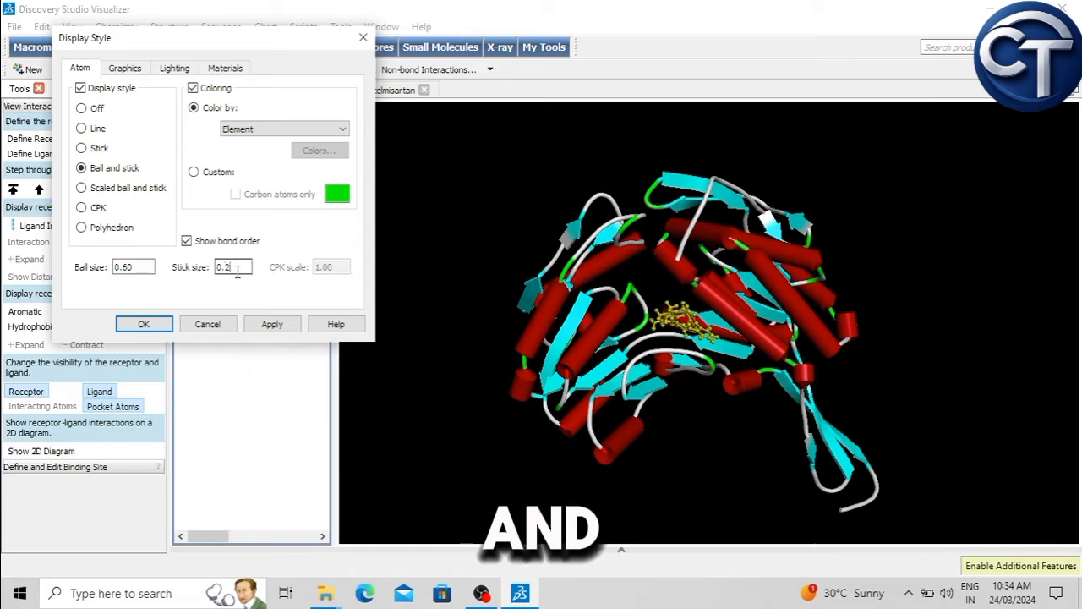
left_click(274, 325)
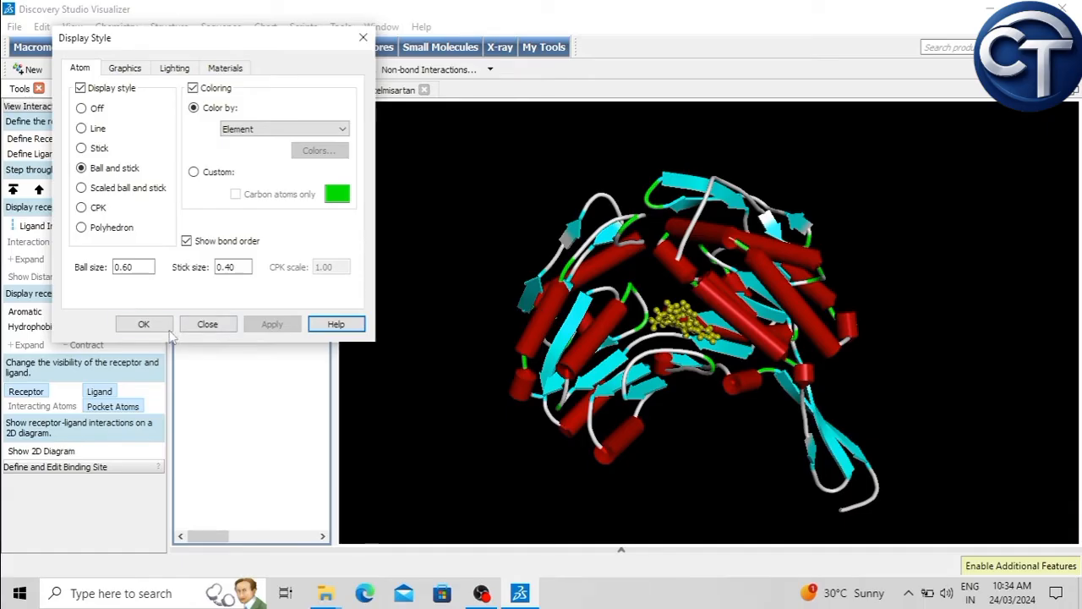
Step: Try the CPK style on the ligand, settle on the Polyhedron style, and inspect the deselected complex
left_click(82, 208)
left_click(268, 327)
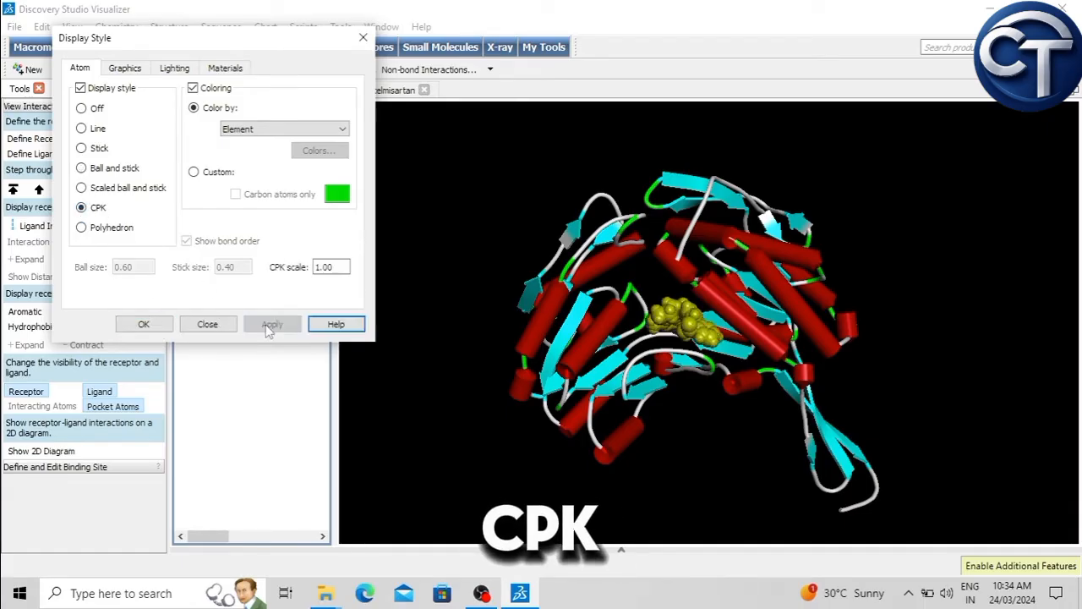
left_click(96, 228)
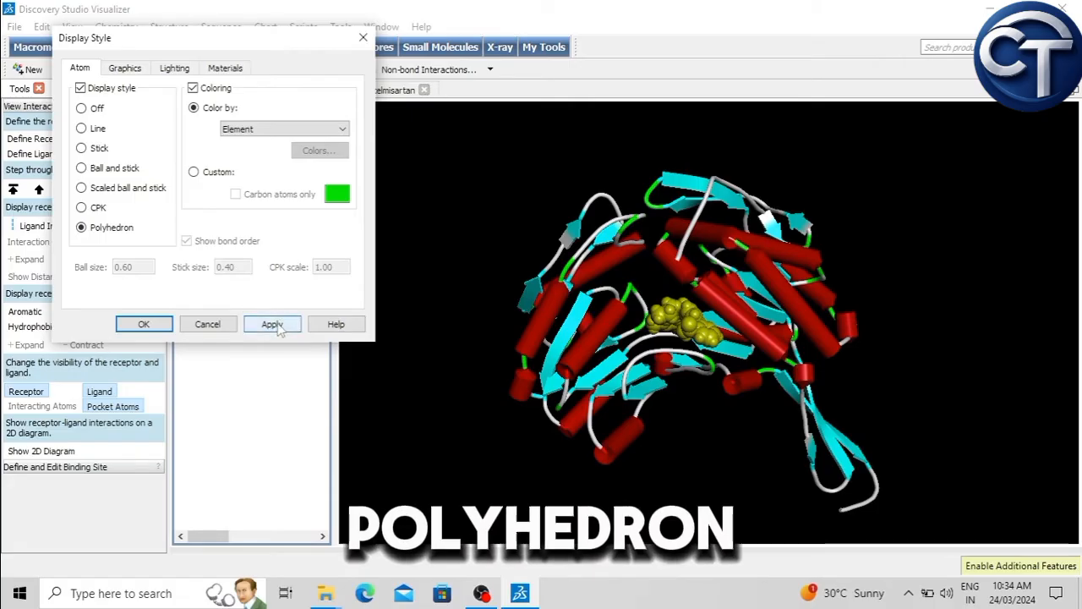
left_click(272, 325)
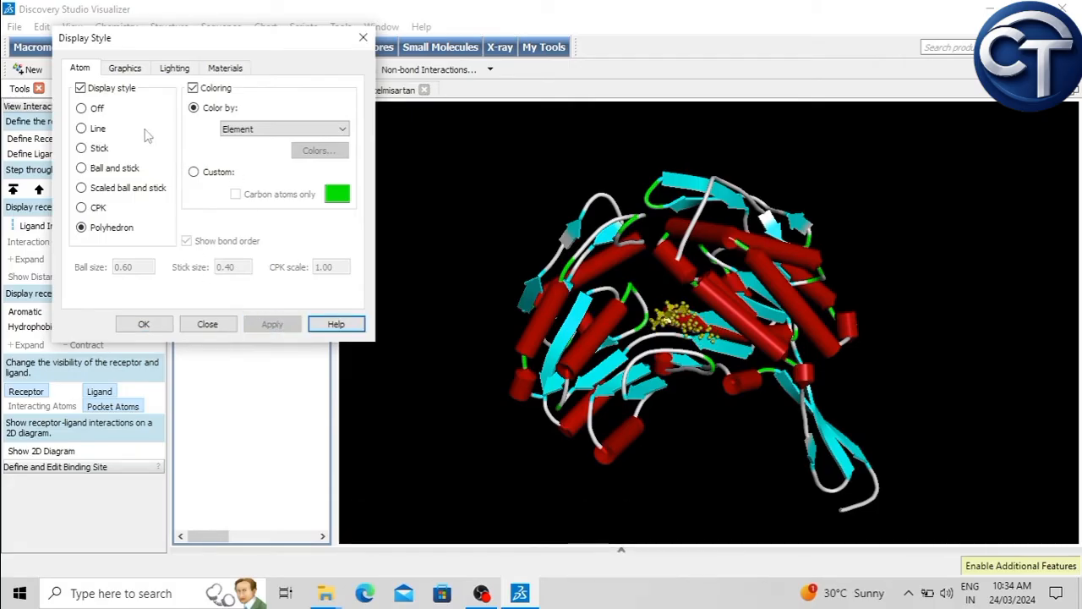
left_click(154, 324)
left_click(507, 224)
right_click_drag(662, 229, 687, 218)
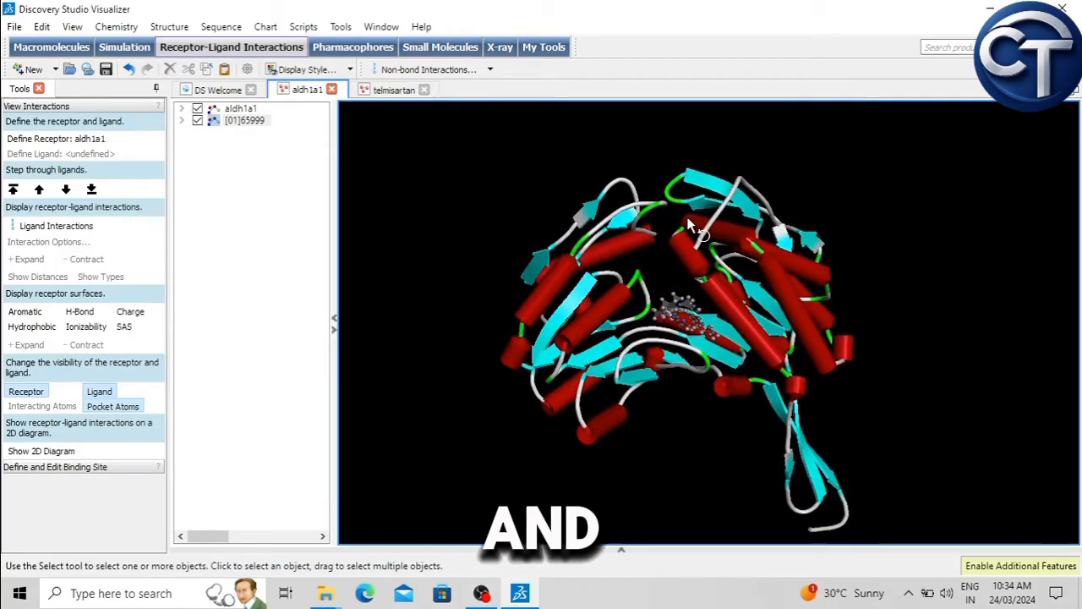
Step: Select aldh1a1, color its protein display by CAlpha, and inspect the recolored structure with the selection cleared
left_click(240, 108)
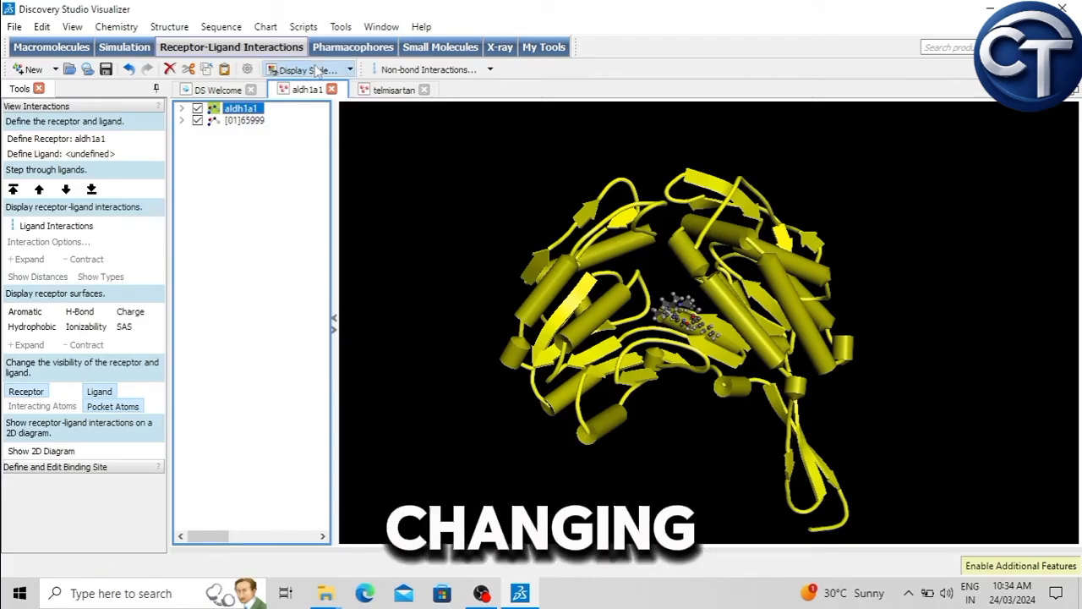
left_click(313, 69)
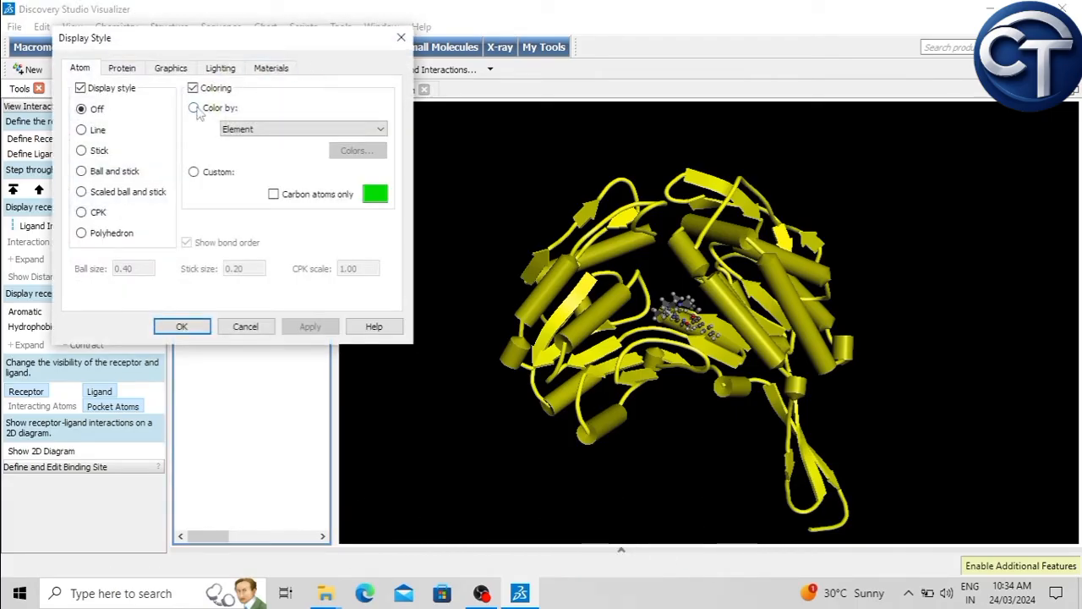
left_click(134, 73)
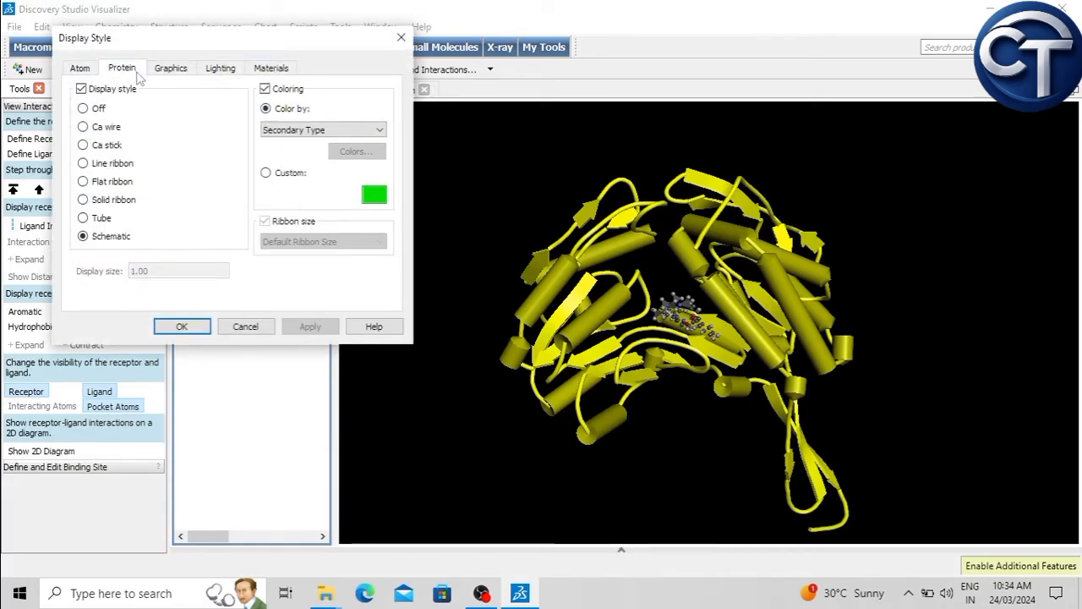
left_click(317, 132)
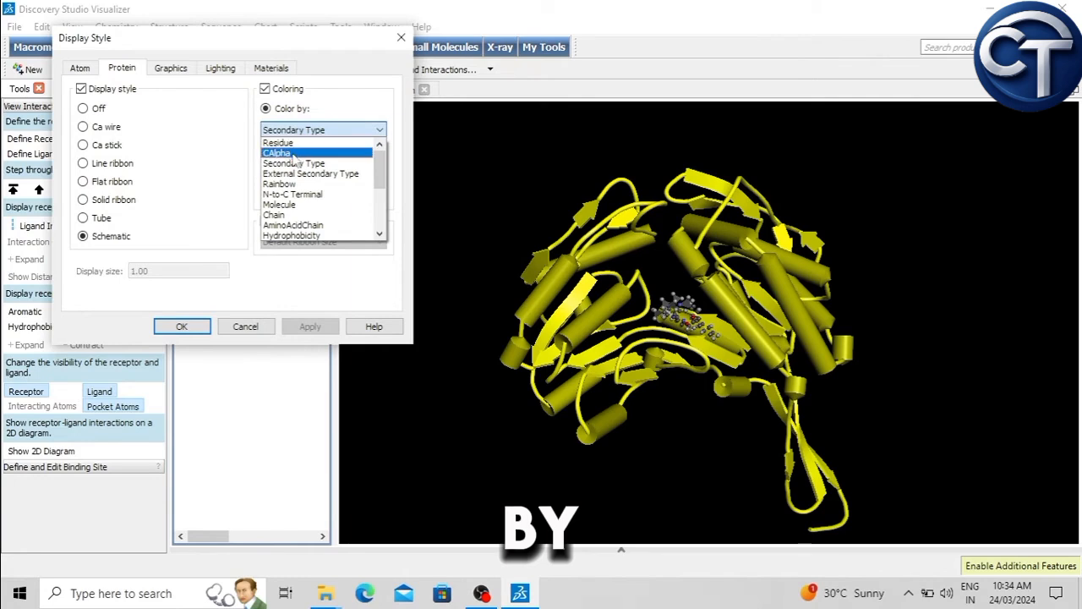
left_click(291, 147)
left_click(323, 328)
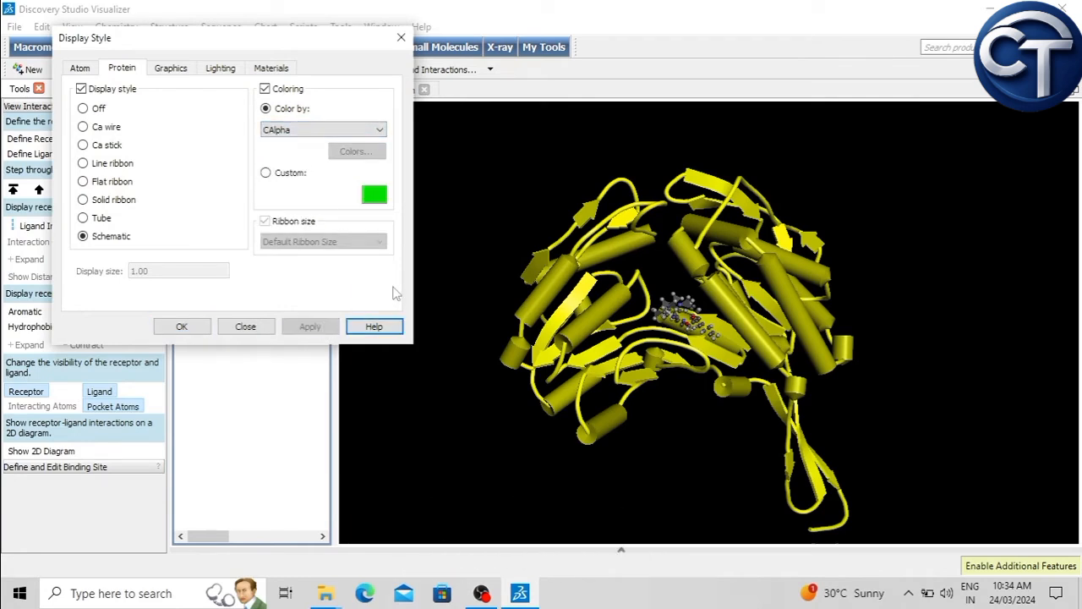
left_click(481, 190)
right_click_drag(480, 190, 595, 281)
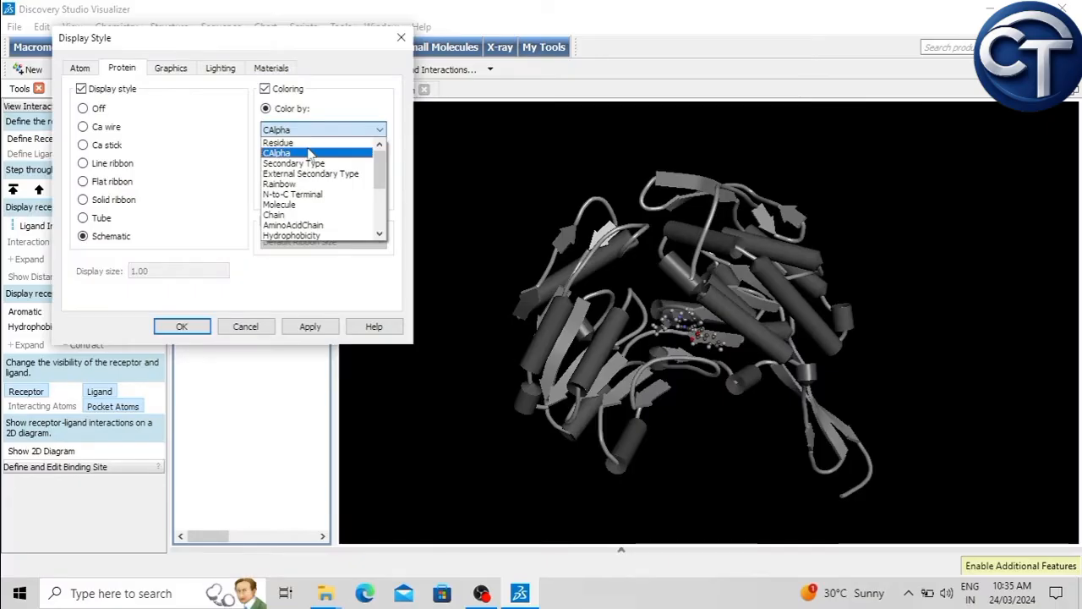
Step: Color the aldh1a1 protein display by Rainbow and apply the coloring
scroll(330, 176, "down", 1)
scroll(333, 186, "up", 1)
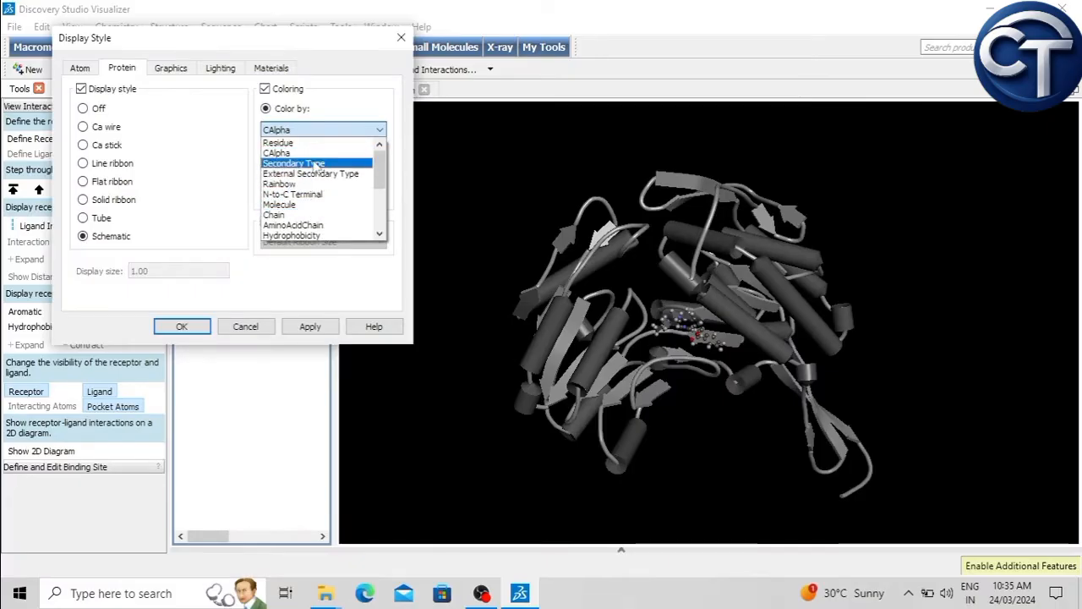
left_click(300, 183)
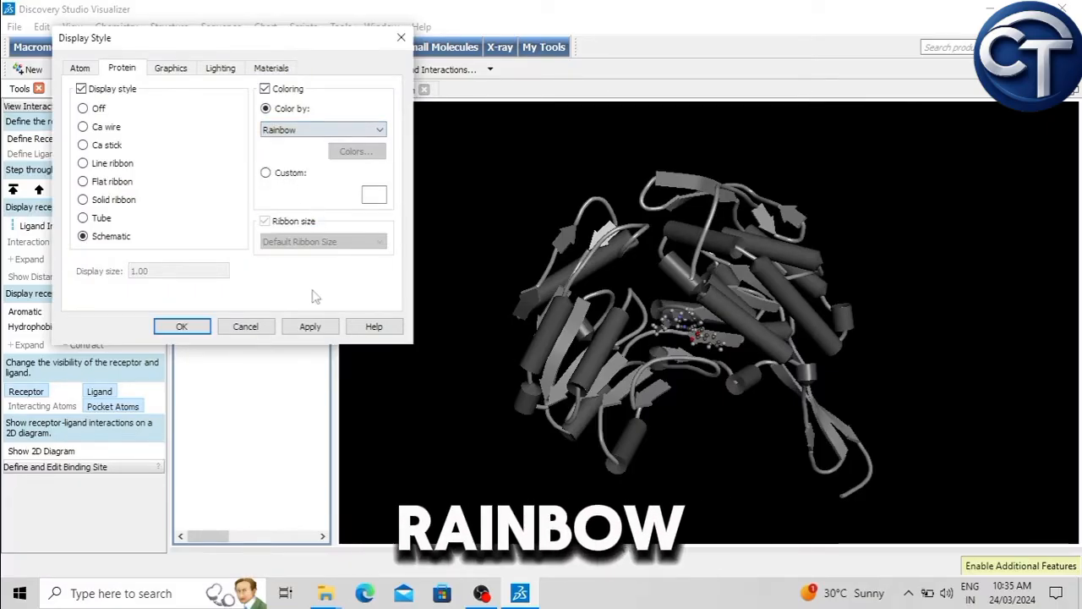
left_click(312, 327)
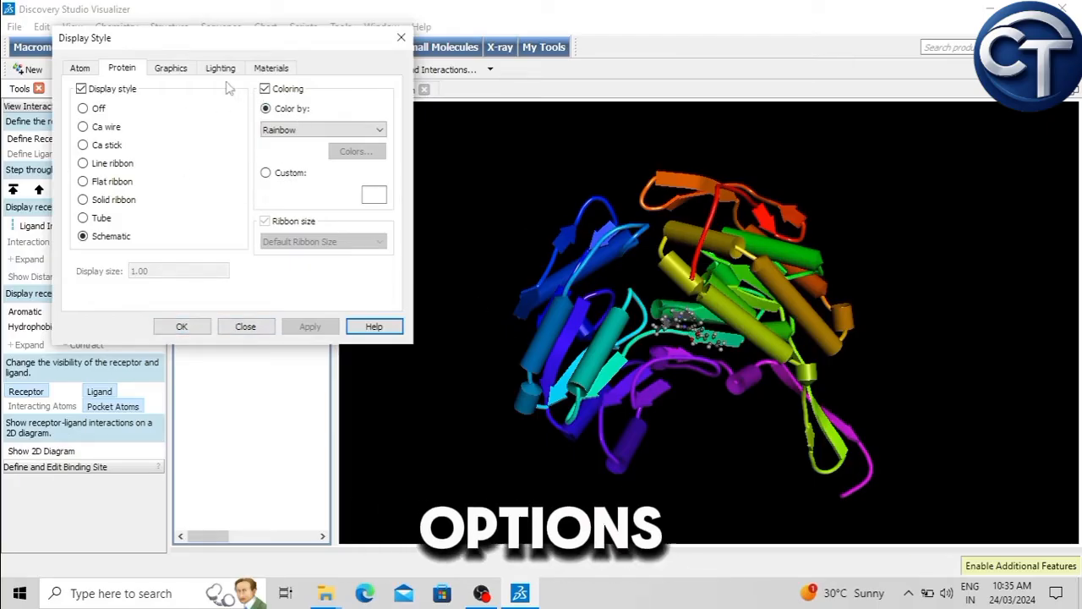
Step: Set the display background color to white in the graphics settings and apply it
left_click(173, 74)
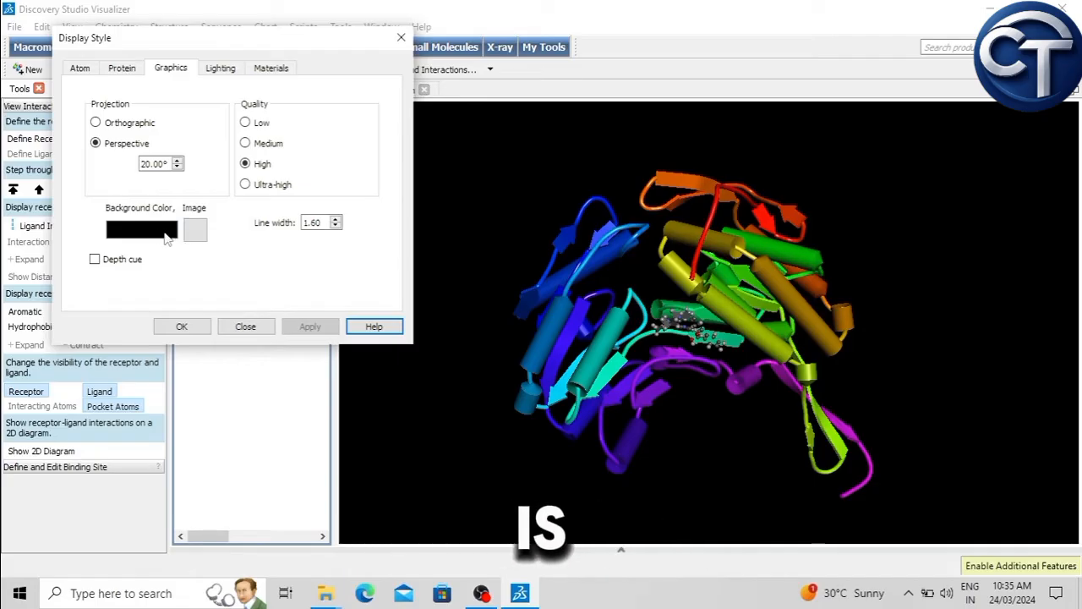
left_click(129, 230)
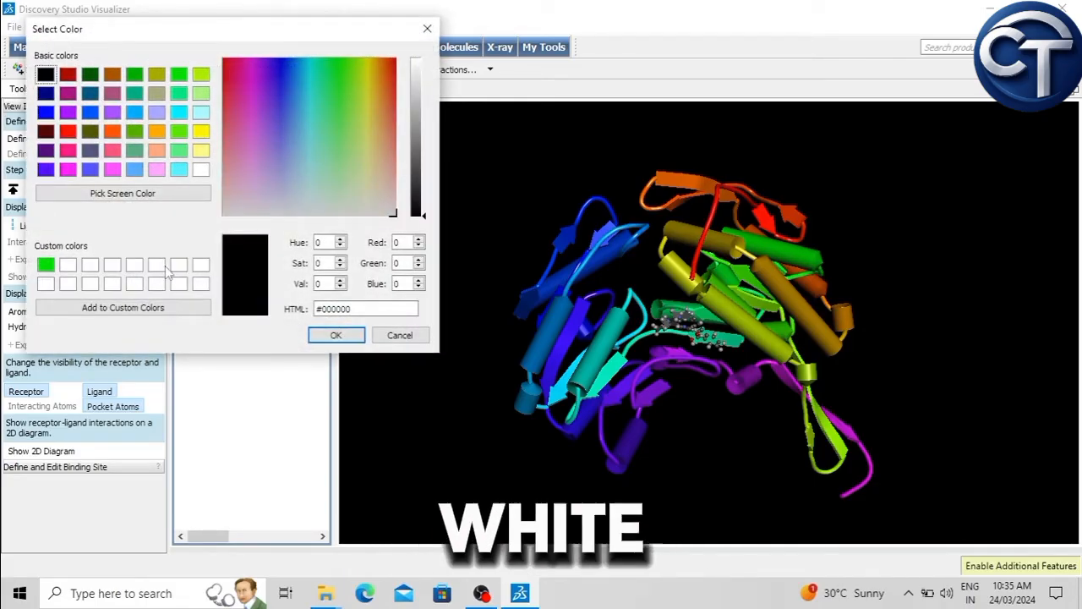
left_click(157, 265)
left_click(335, 335)
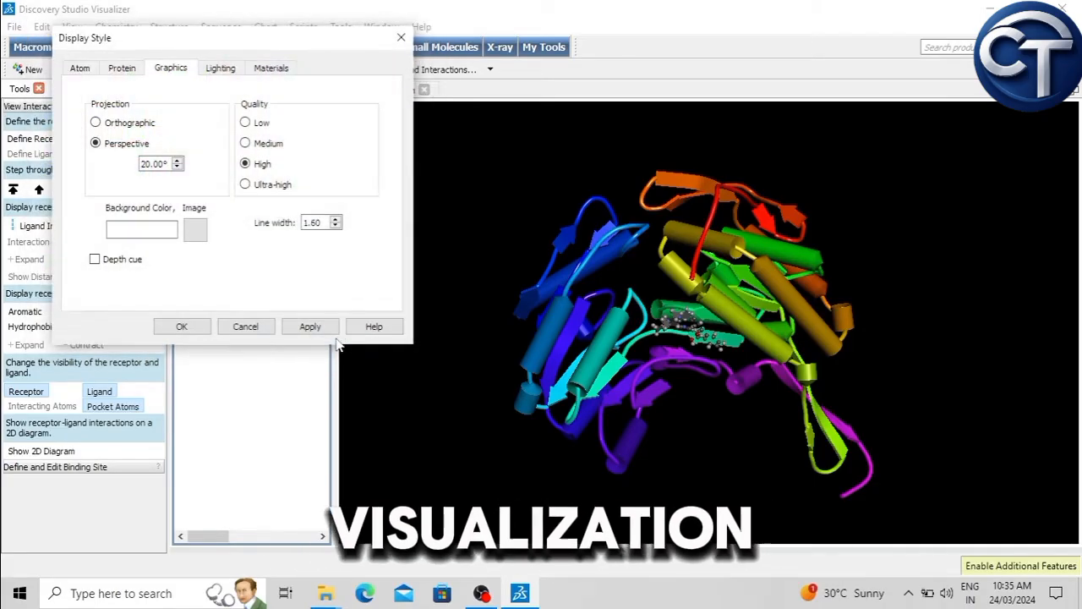
left_click(309, 327)
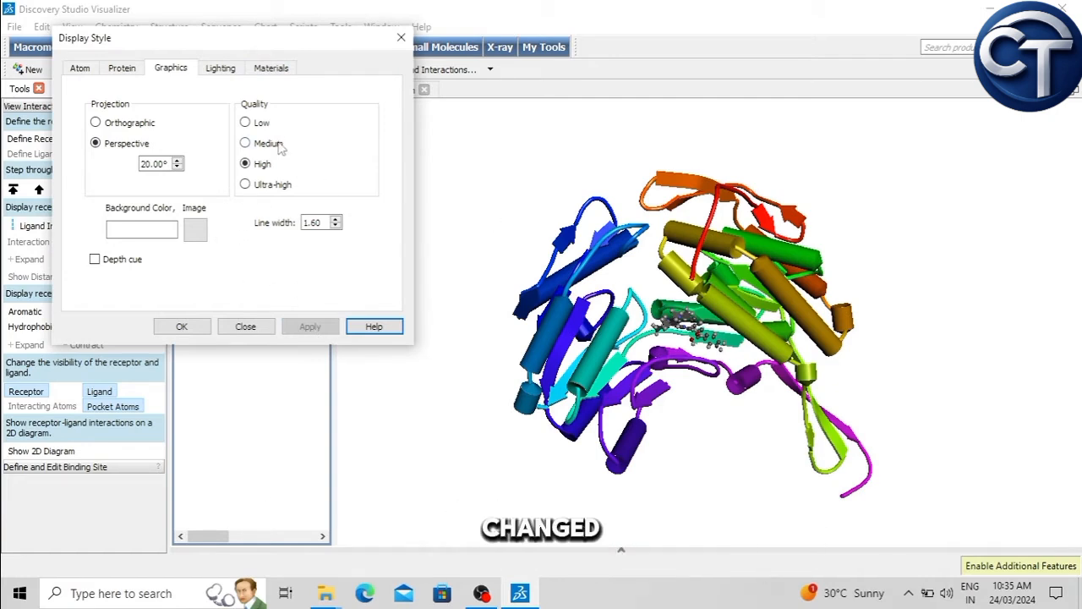
Step: Try the Ultra-high graphics quality, return the setting to High and apply it
left_click(246, 184)
left_click(245, 144)
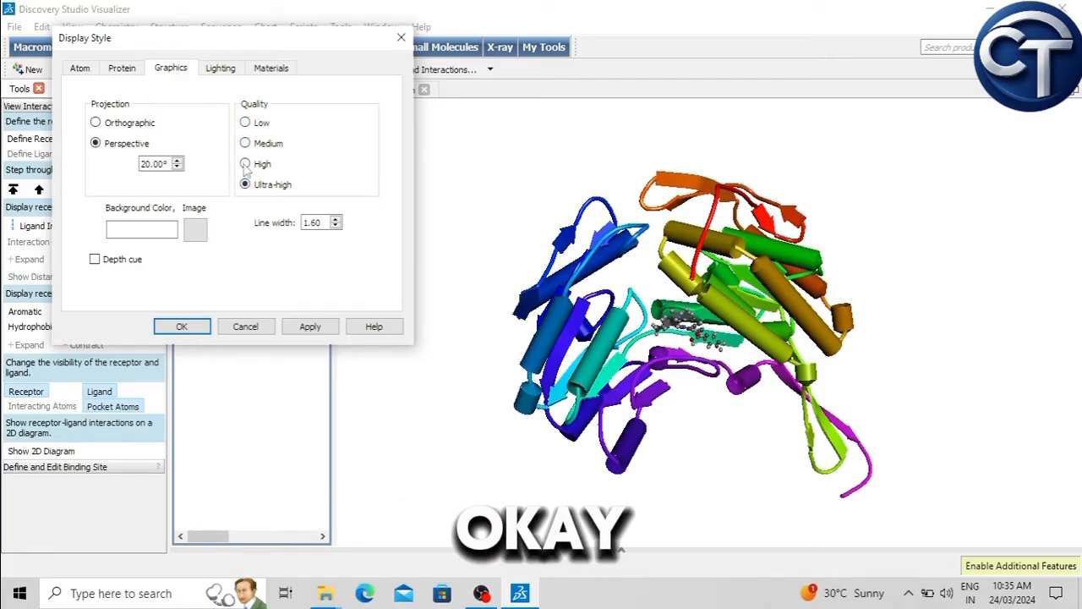
left_click(311, 328)
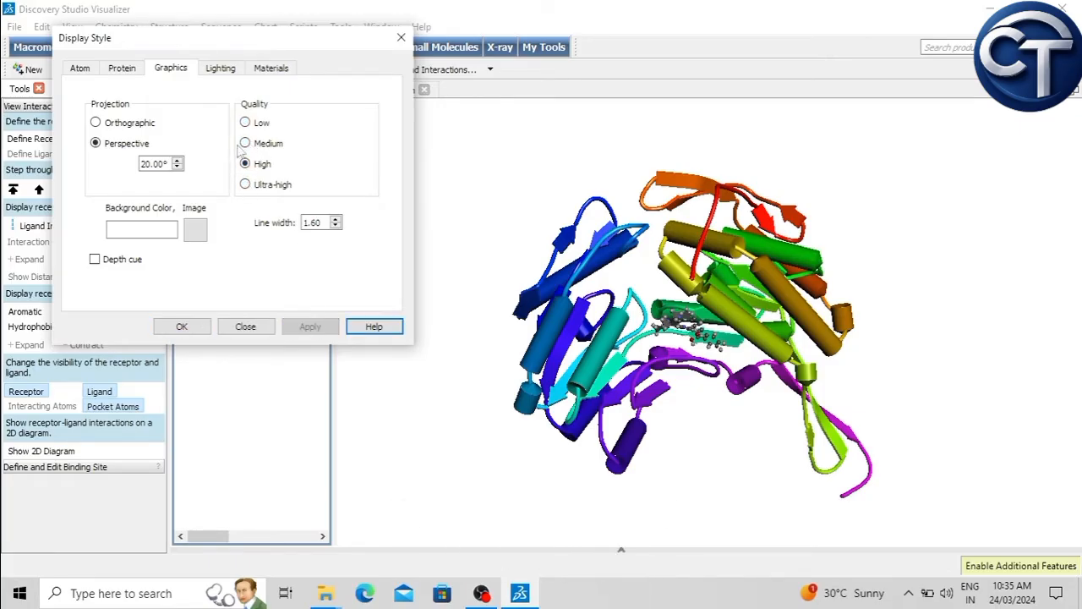
Step: Try switching on Lights 2, 3 and 4 in the lighting settings, then switch them off again
left_click(220, 71)
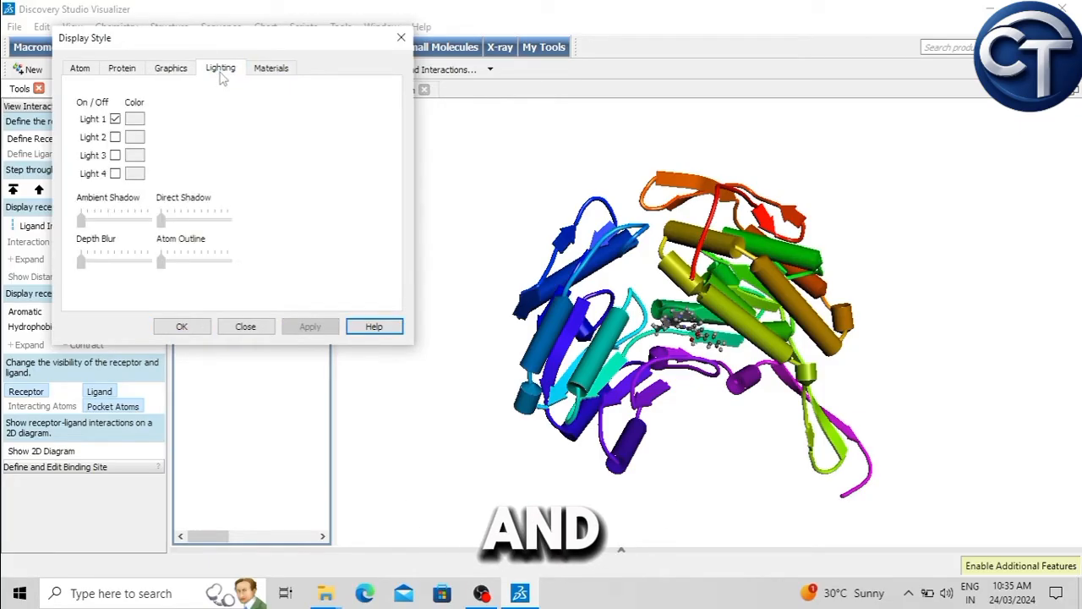
left_click(115, 137)
left_click(115, 155)
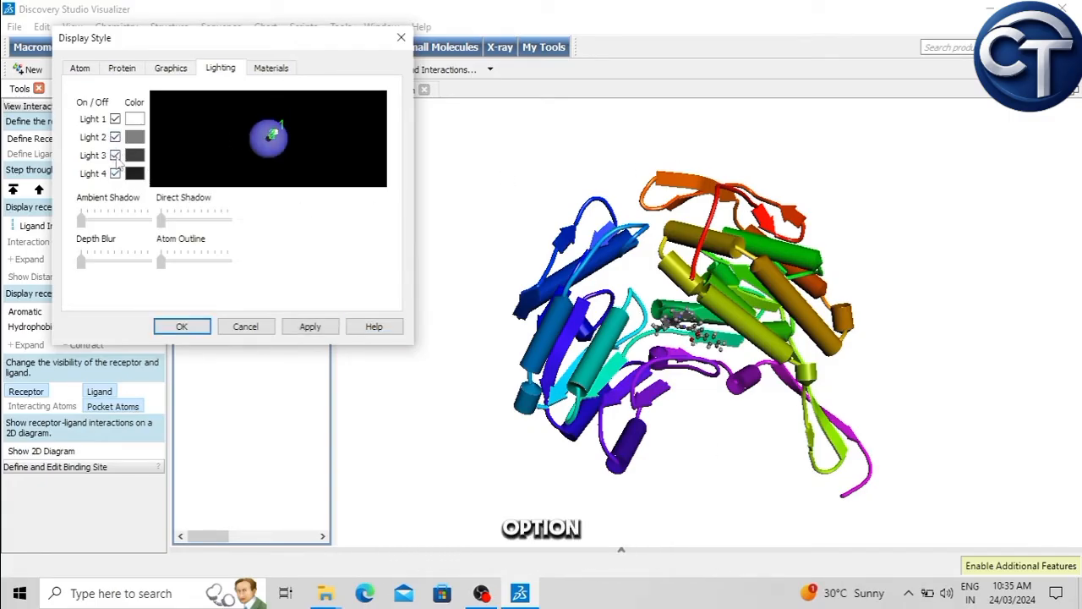
left_click(117, 137)
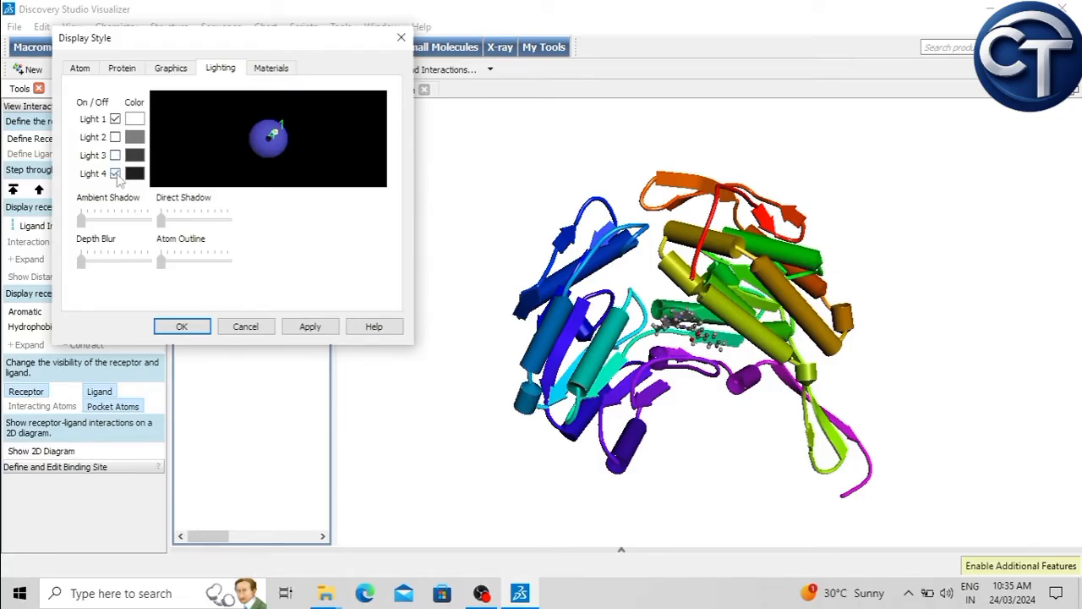
Step: Try the Rubber, Plastic and Metallic material presets, apply the Chalk preset, and inspect the rotated complex
left_click(272, 71)
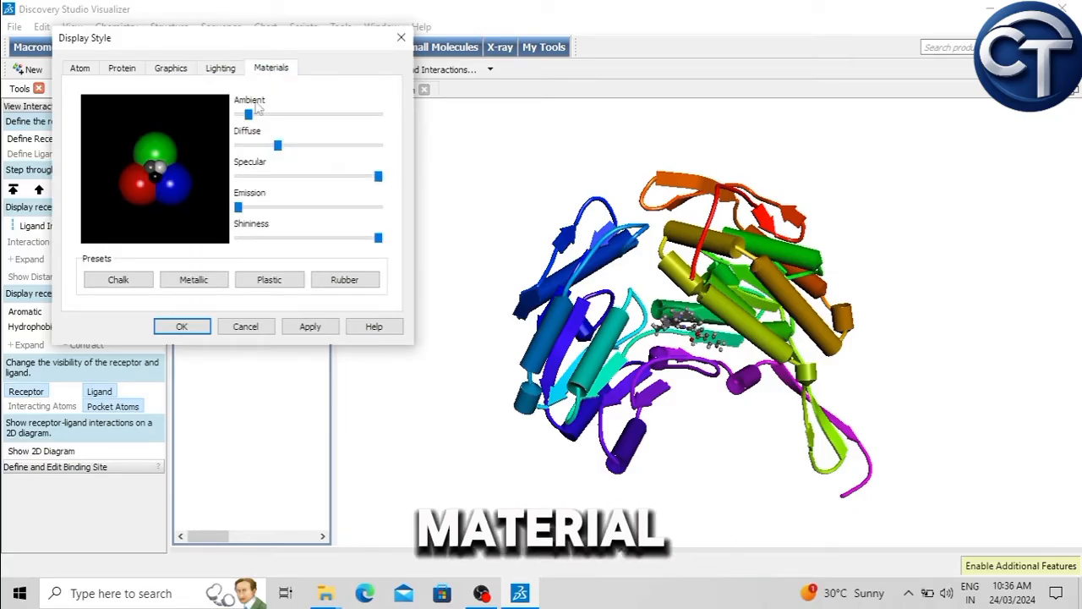
left_click(344, 280)
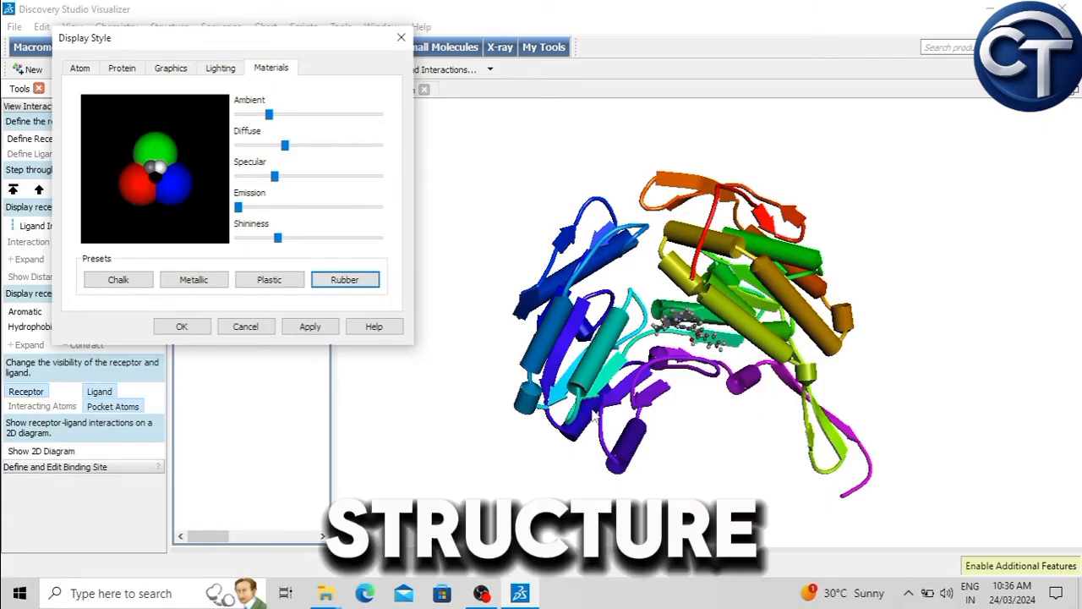
left_click(269, 281)
left_click(198, 281)
left_click(309, 326)
left_click(117, 282)
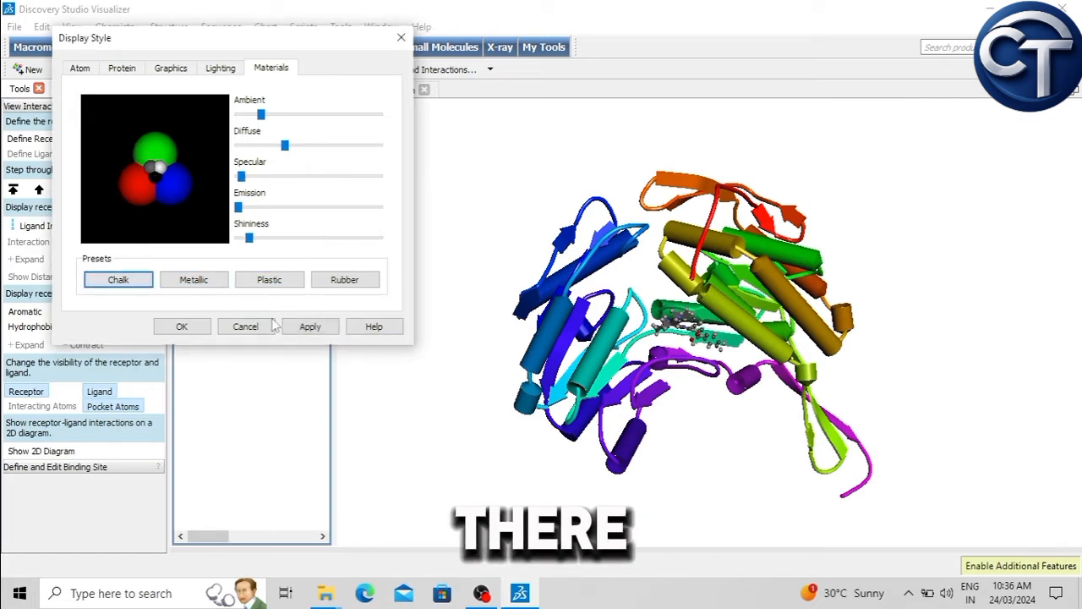
left_click(307, 327)
left_click(196, 329)
right_click_drag(469, 264, 437, 307)
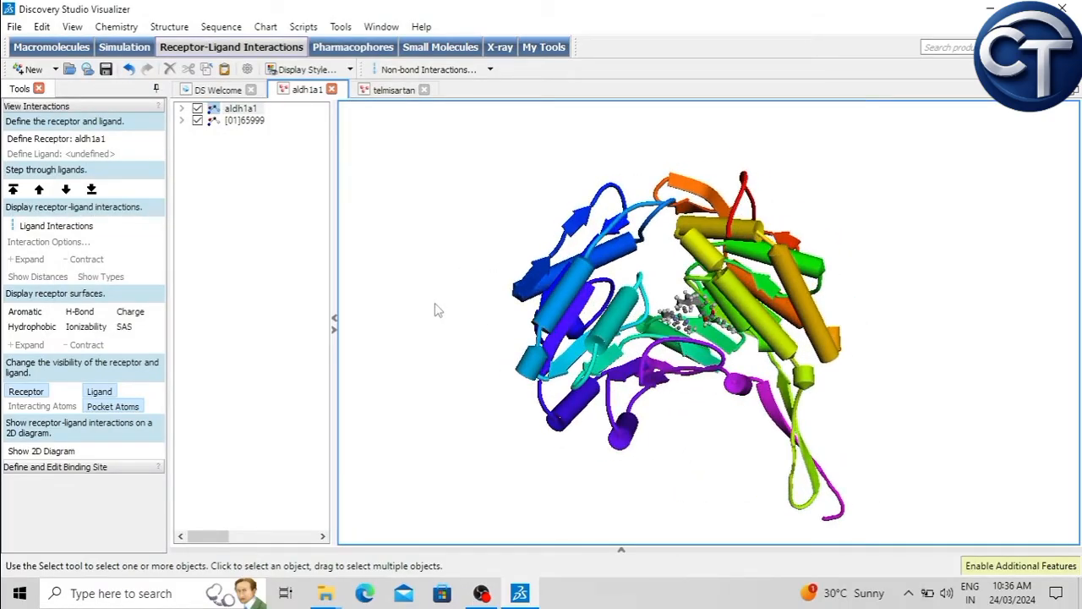
Step: Select the ligand [01]65999 and apply the custom atom color blue #0055ff to it
left_click(244, 121)
left_click(320, 71)
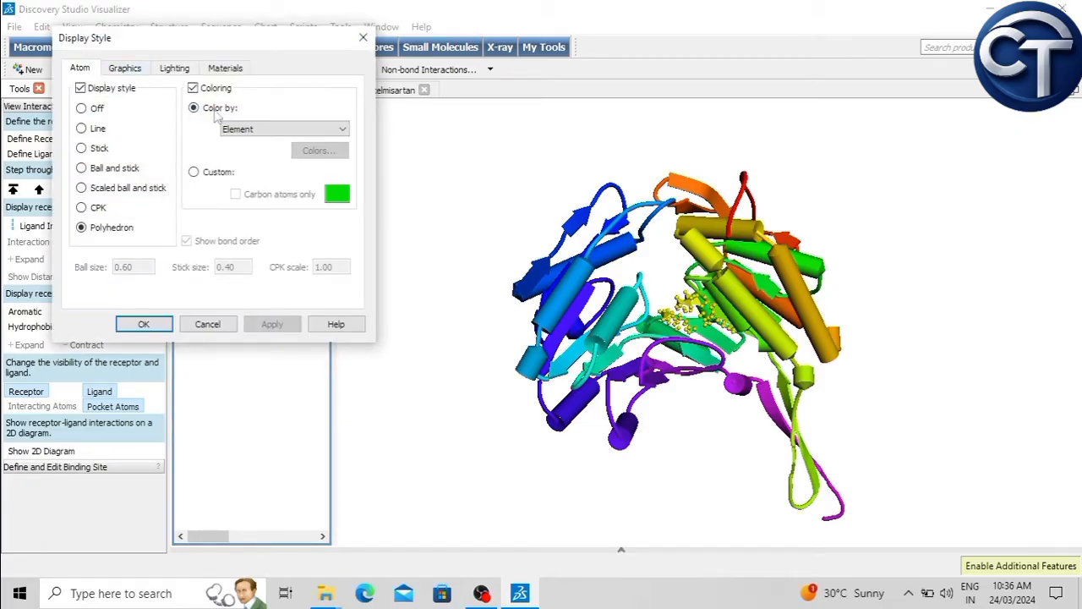
left_click(196, 173)
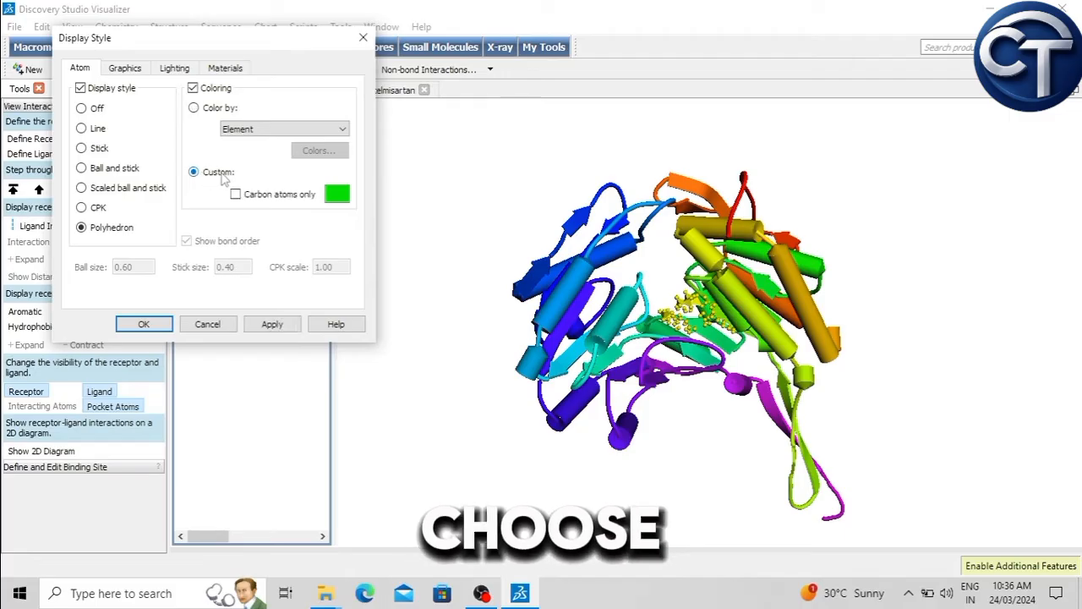
left_click(337, 195)
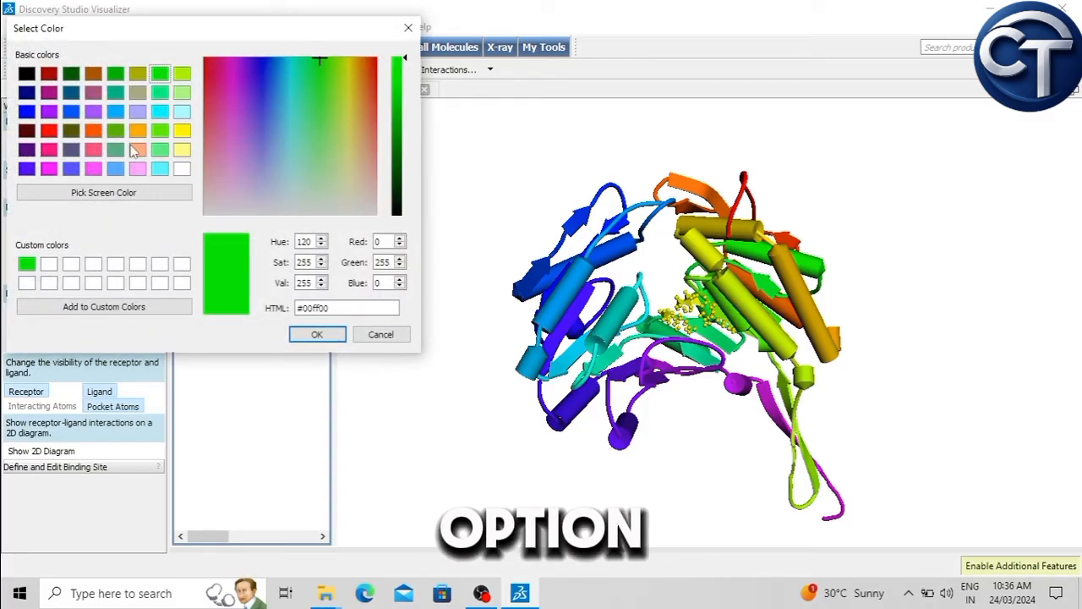
left_click(72, 113)
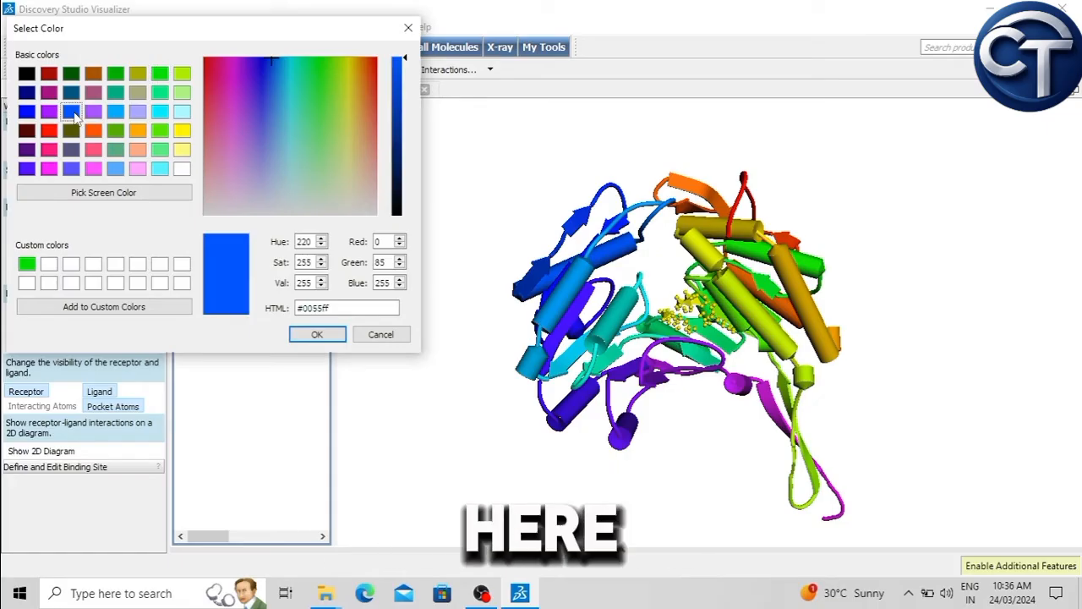
left_click(317, 335)
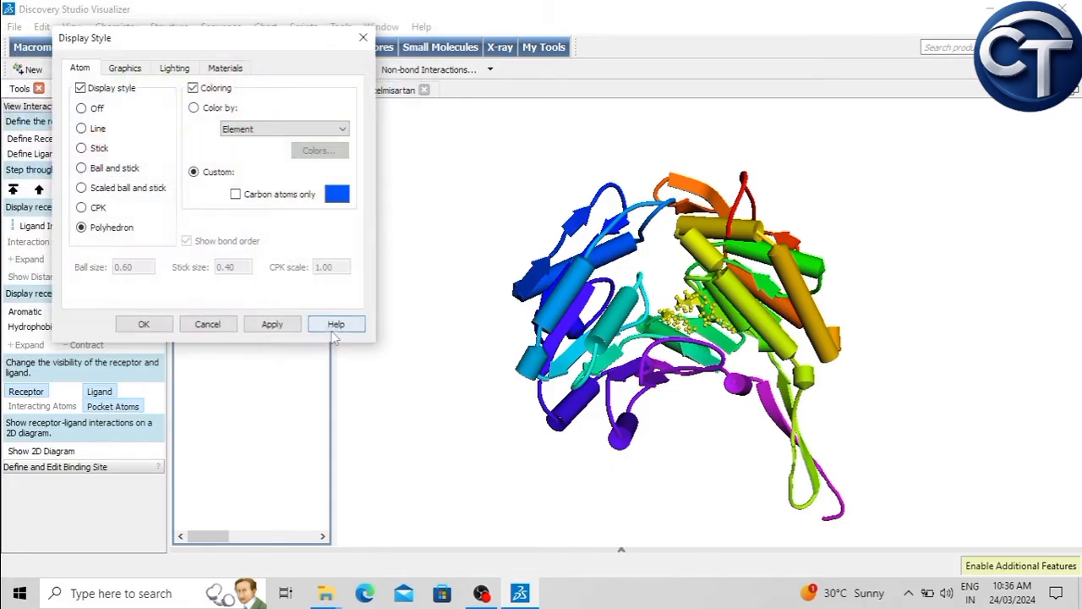
left_click(275, 327)
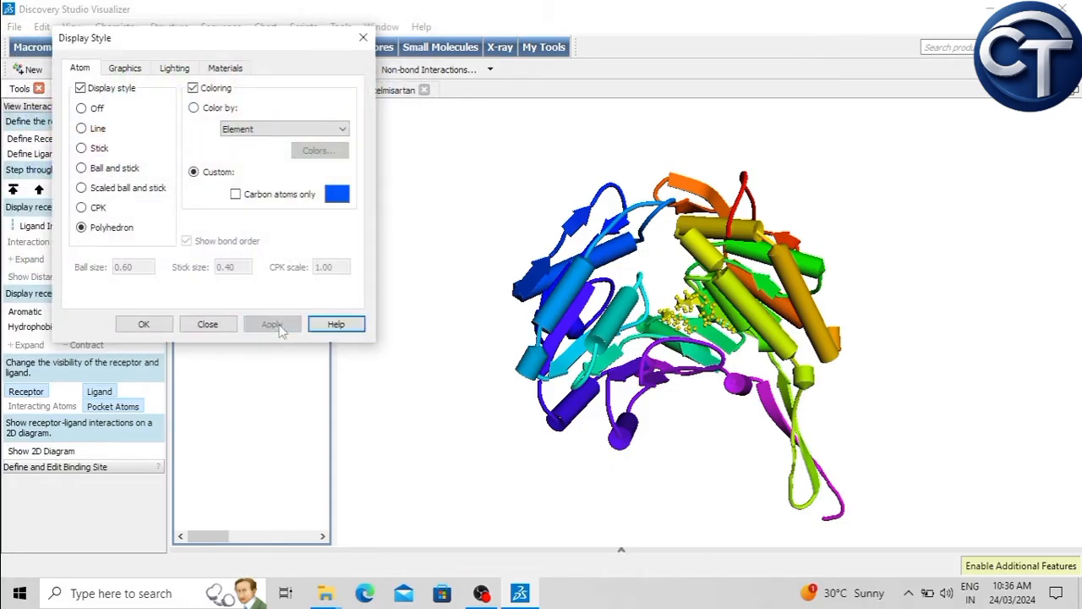
left_click(207, 326)
right_click_drag(645, 272, 630, 252)
Step: Apply the Ball and stick style to the ligand and inspect the rotated complex with the selection cleared
left_click(254, 122)
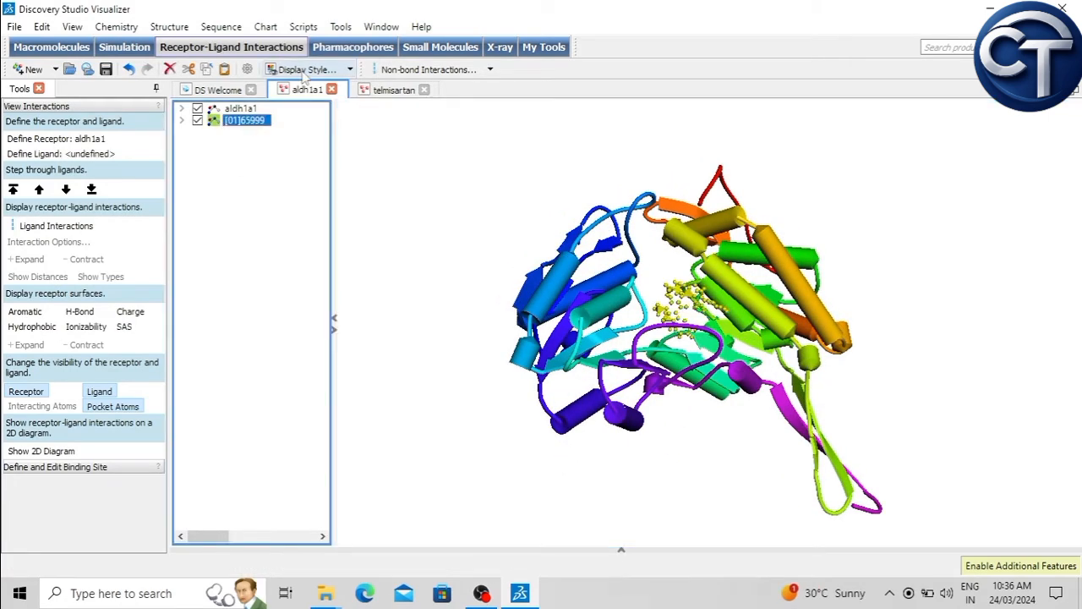
left_click(306, 71)
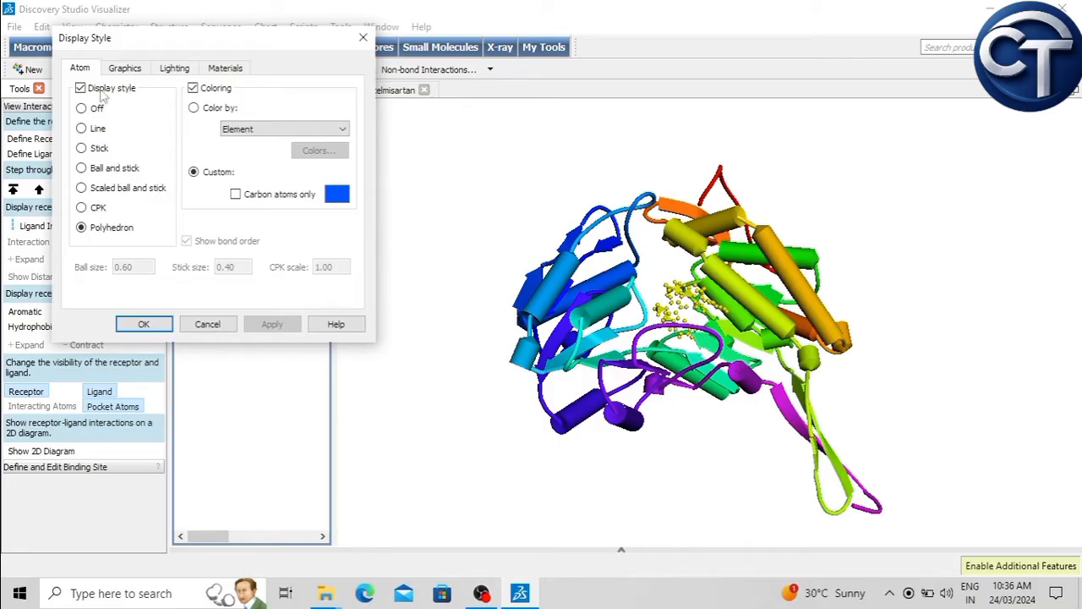
left_click(81, 168)
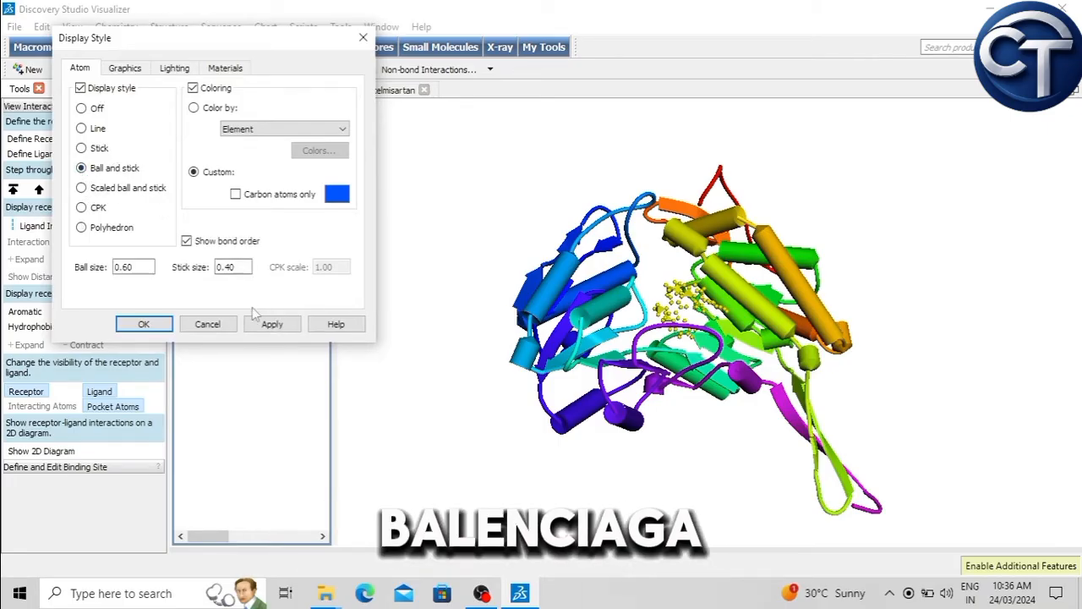
left_click(279, 327)
left_click(147, 325)
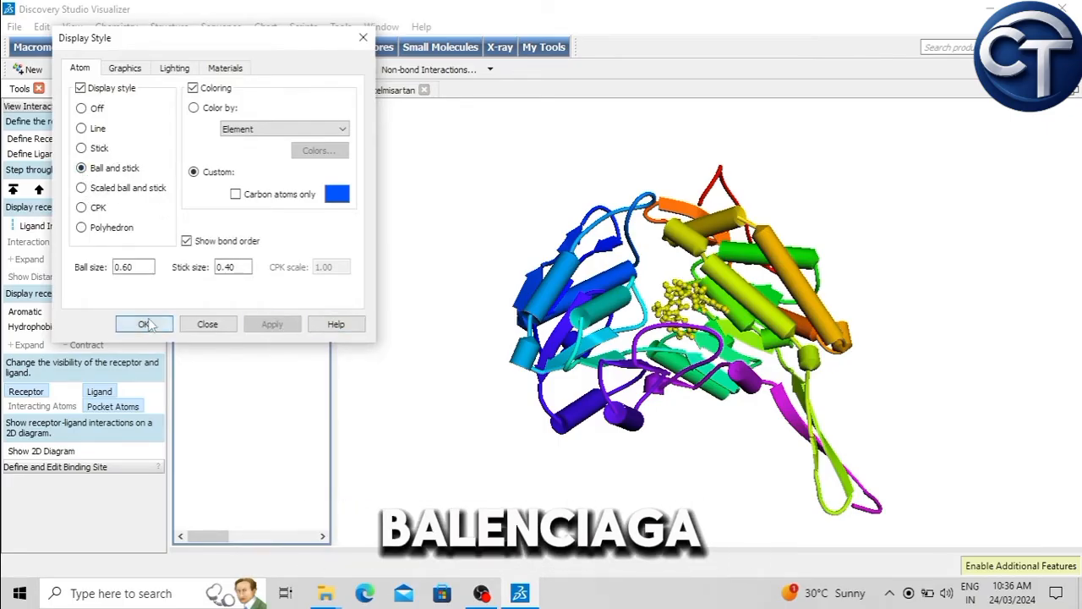
left_click(675, 434)
right_click_drag(696, 422, 728, 451)
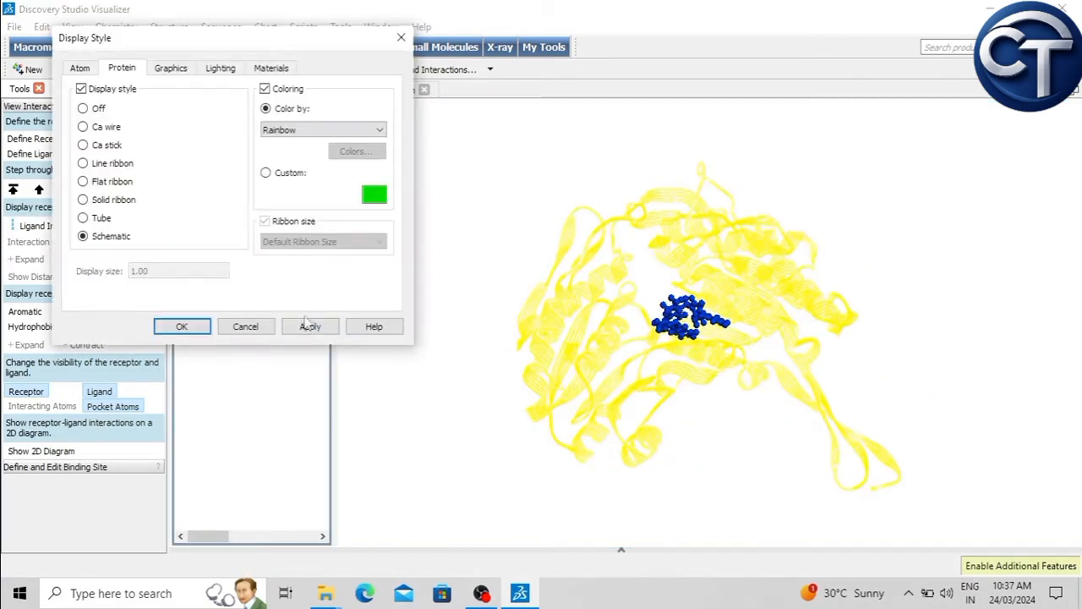
Step: Change the aldh1a1 protein display style to Solid ribbon and apply it
left_click(309, 331)
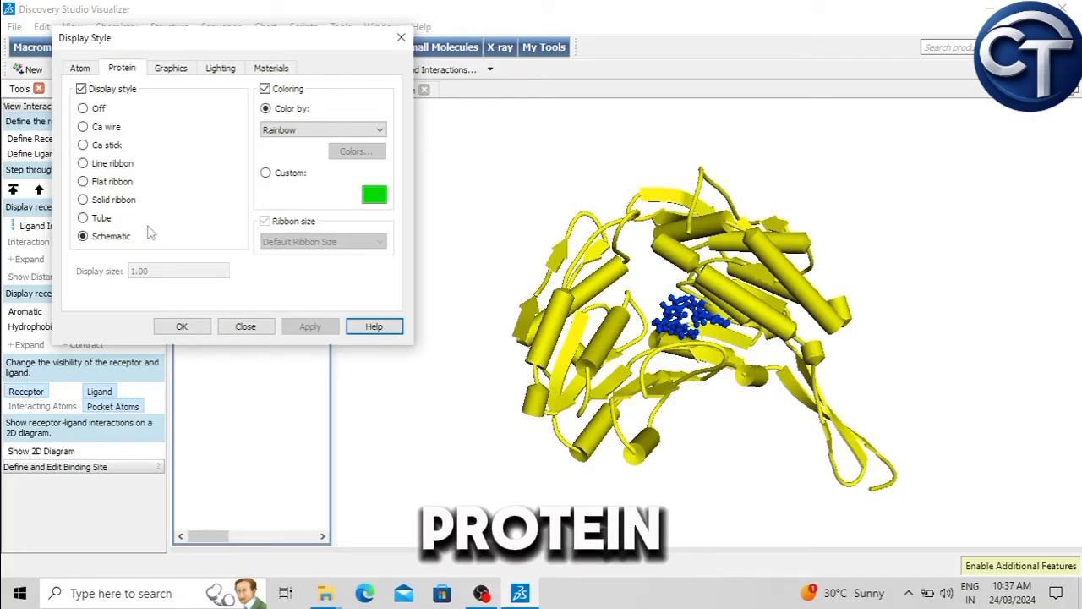
left_click(83, 199)
left_click(330, 330)
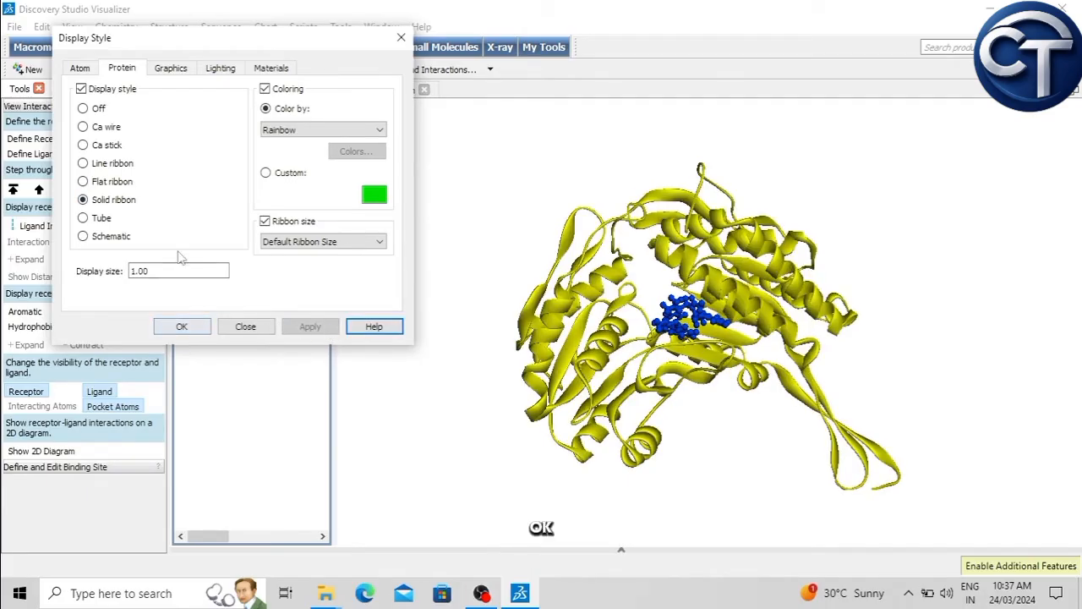
left_click(182, 326)
Step: Apply the Stick display style to the ligand [01]65999 with stick size 0.40, and clear the selection
left_click(254, 124)
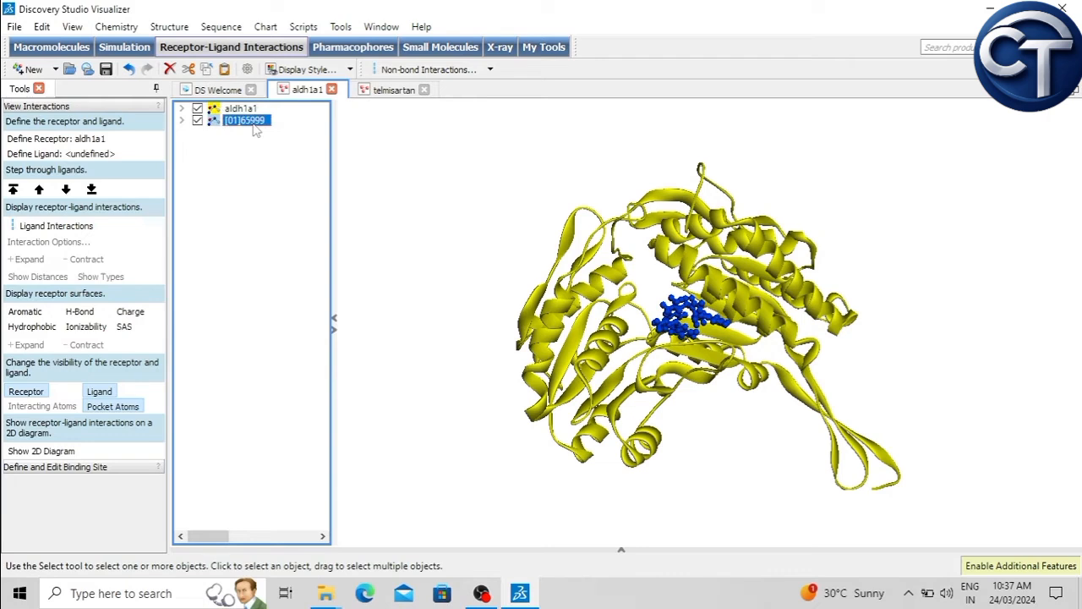
left_click(290, 73)
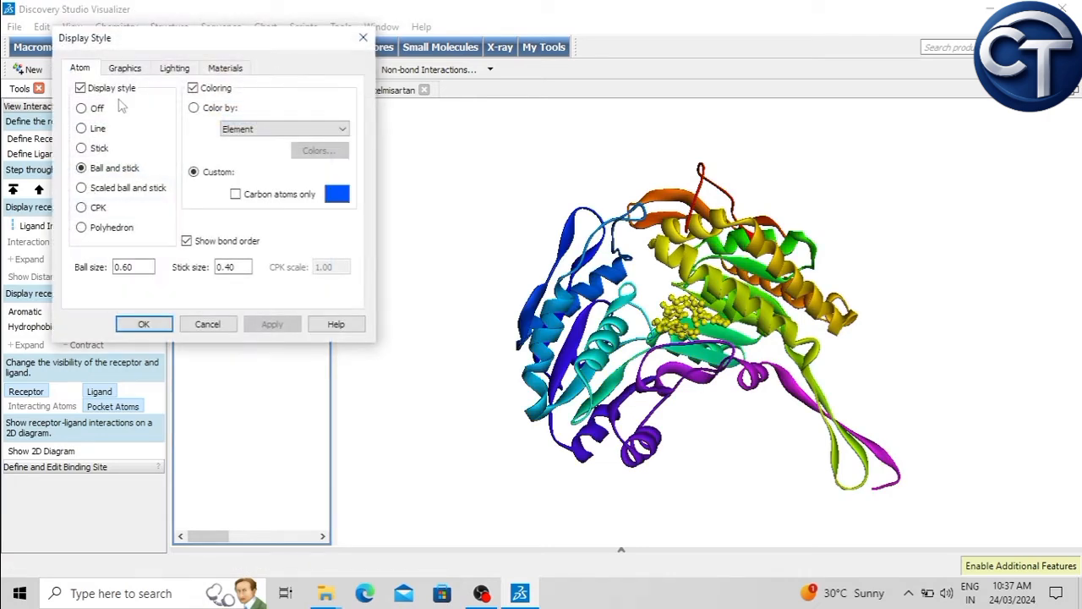
left_click(96, 149)
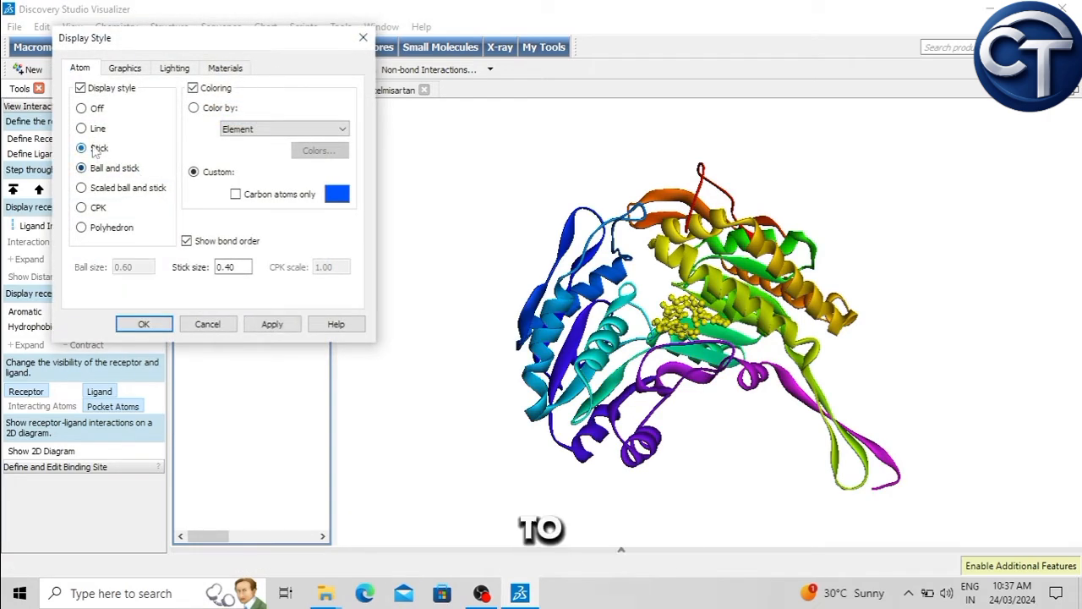
left_click(282, 326)
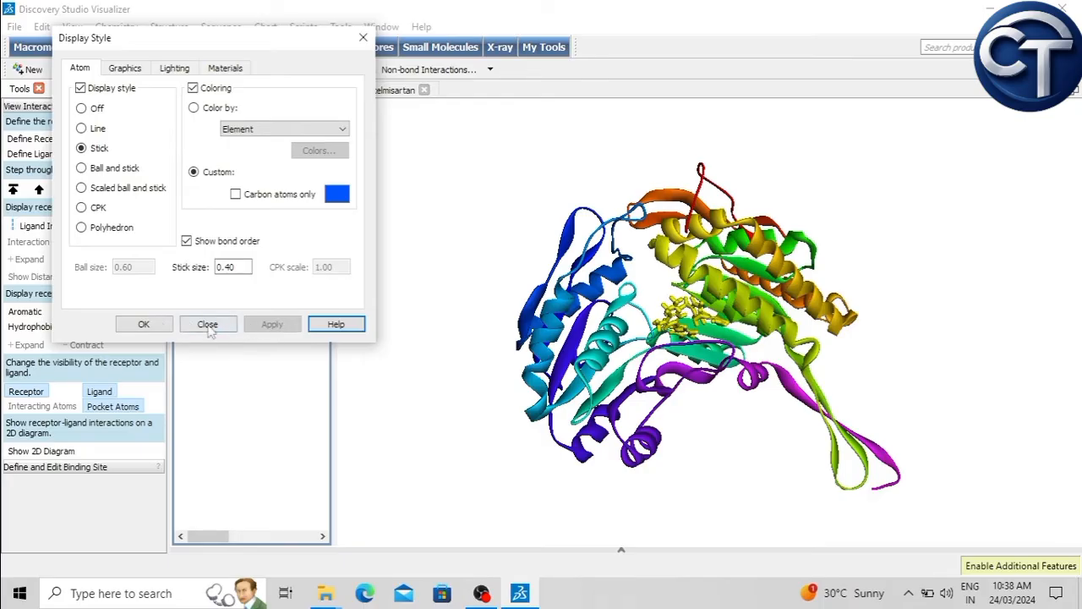
left_click(144, 324)
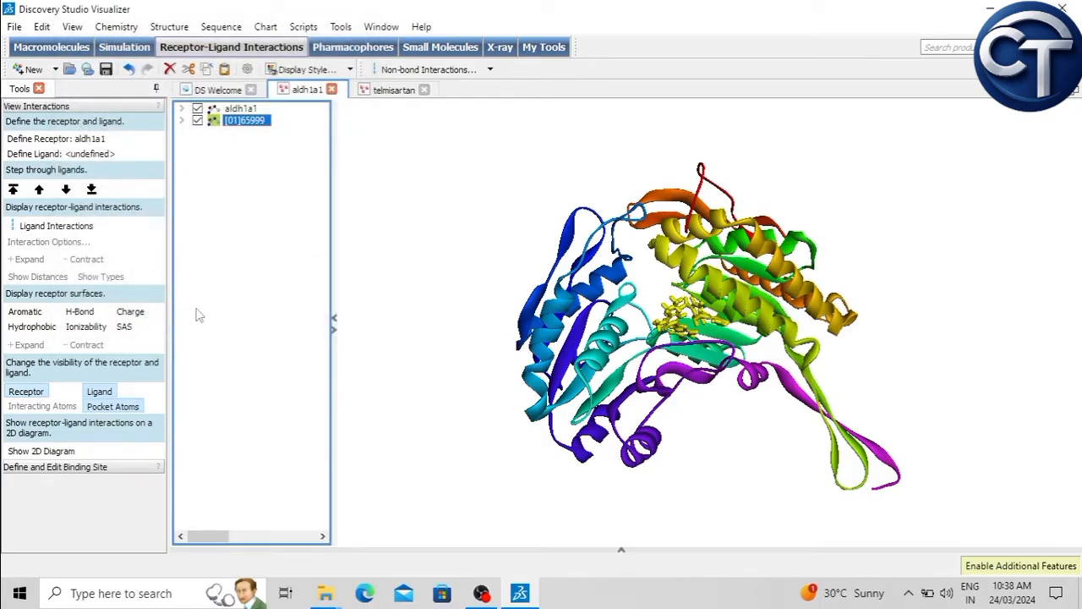
left_click(486, 224)
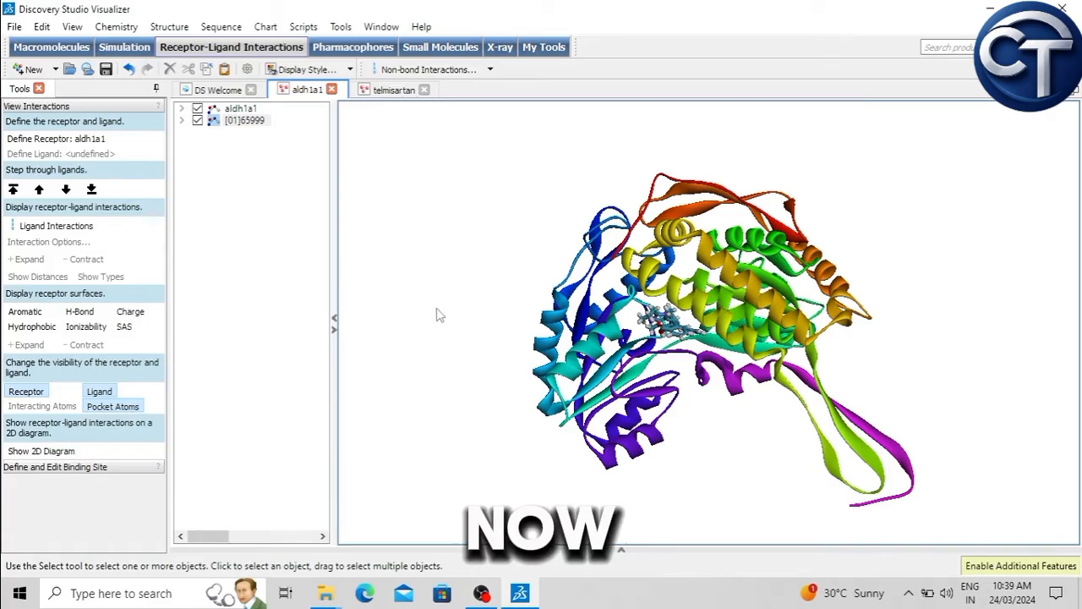
Step: Select [01]65999 and define it as the ligand for viewing receptor-ligand interactions
right_click_drag(437, 313, 465, 298)
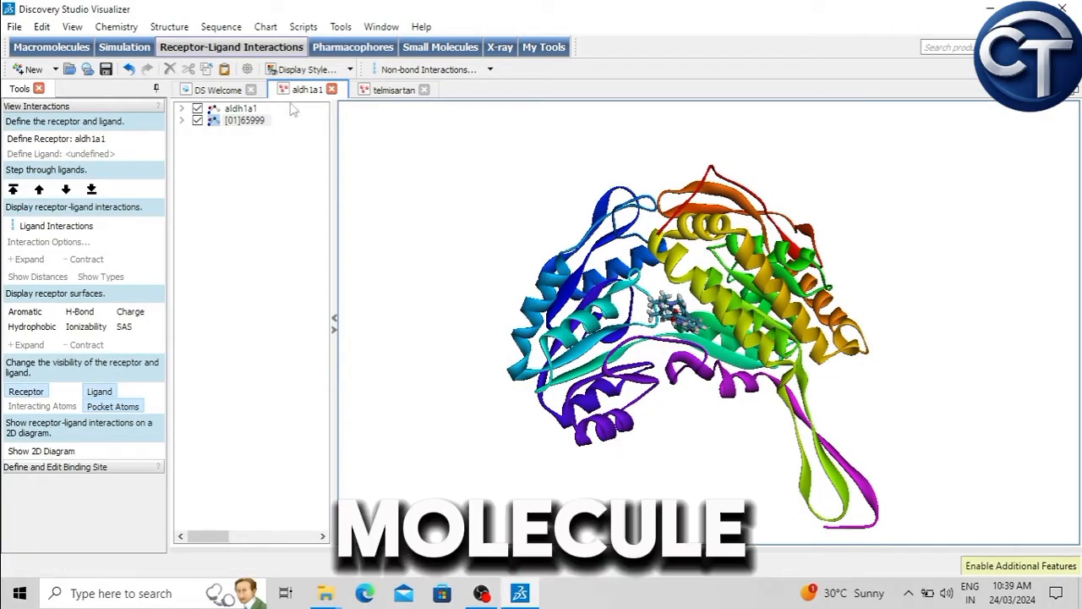
left_click(254, 122)
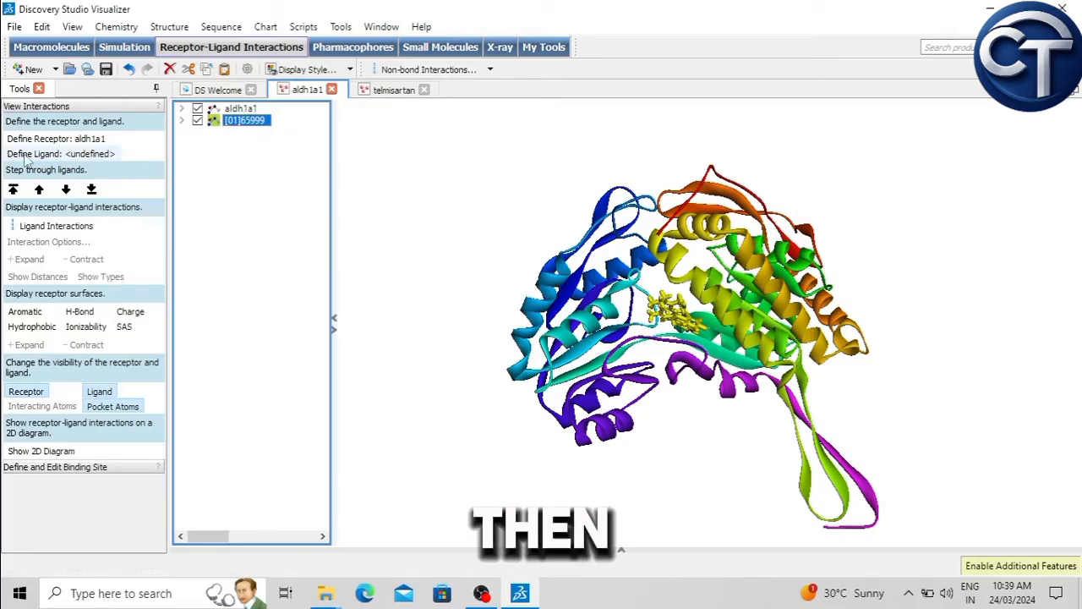
left_click(93, 154)
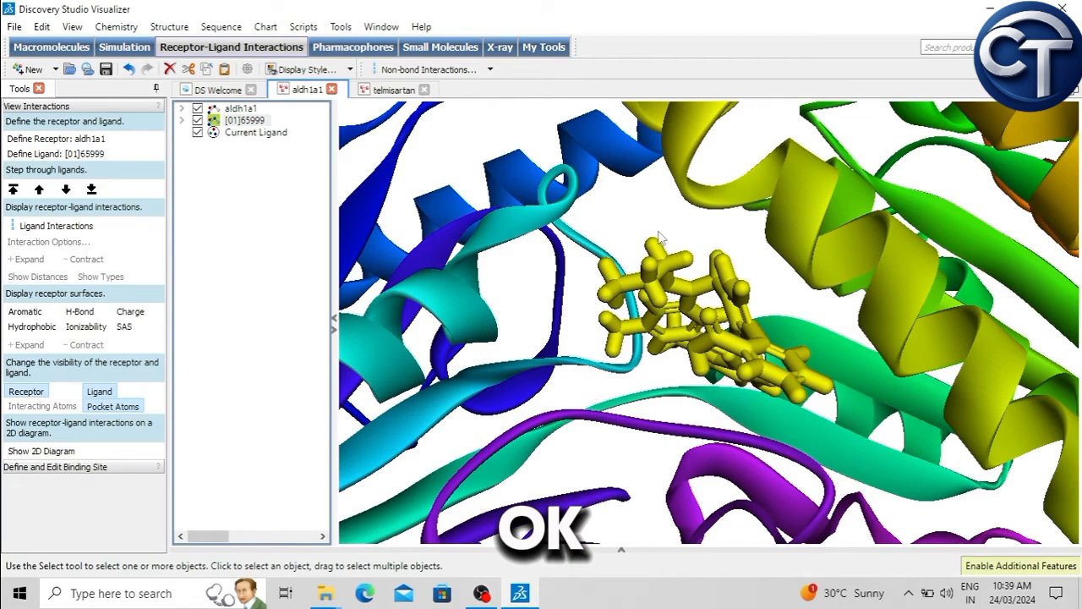
Step: Display the ligand interactions between aldh1a1 and [01]65999 and examine the interacting residues and bonds from several angles
scroll(660, 237, "down", 8)
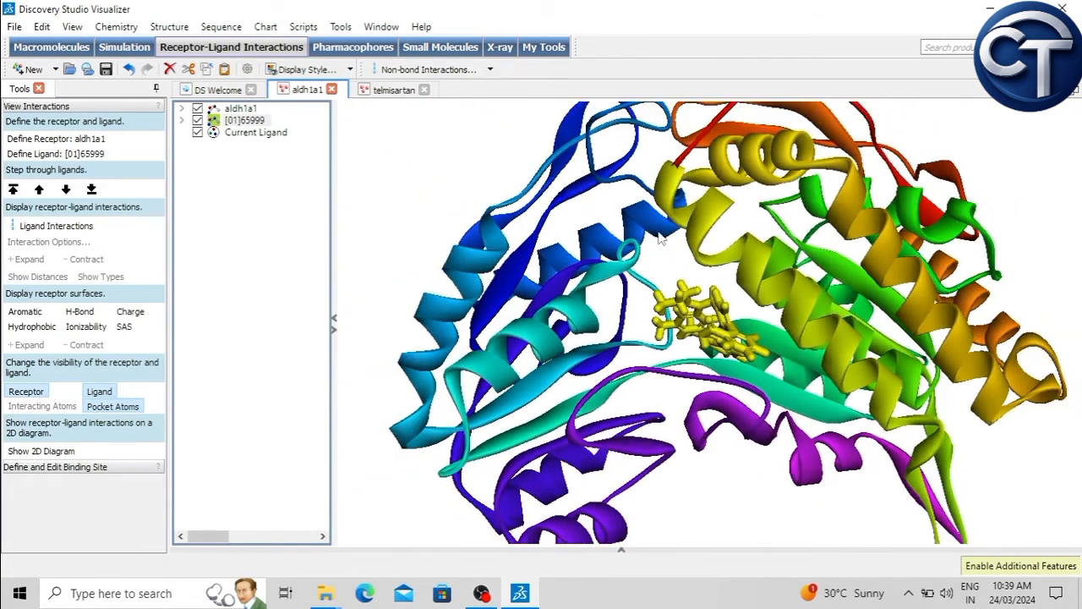
scroll(660, 237, "down", 2)
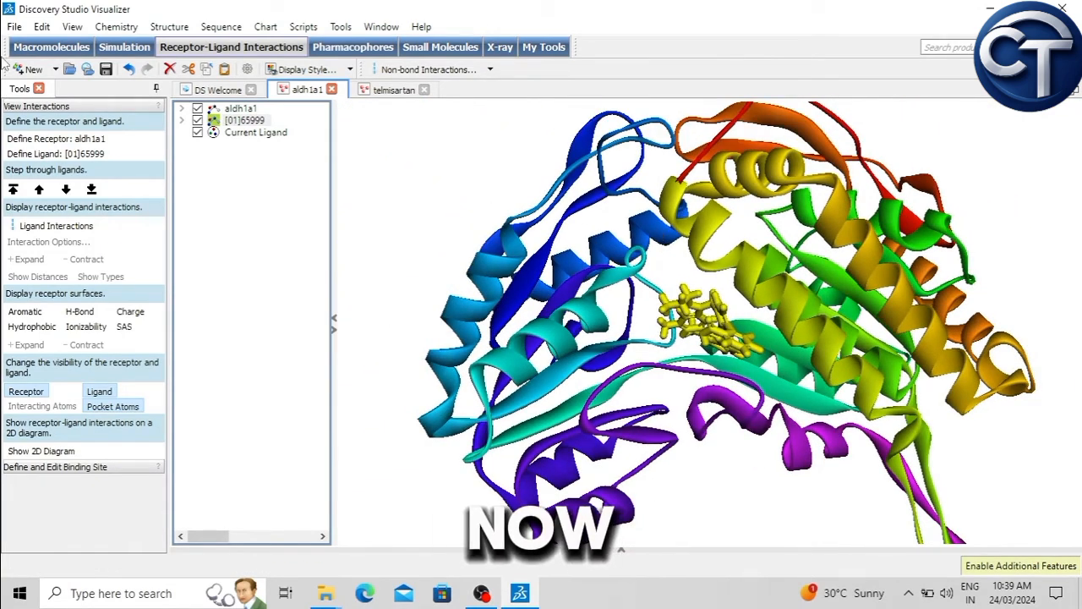
left_click(56, 227)
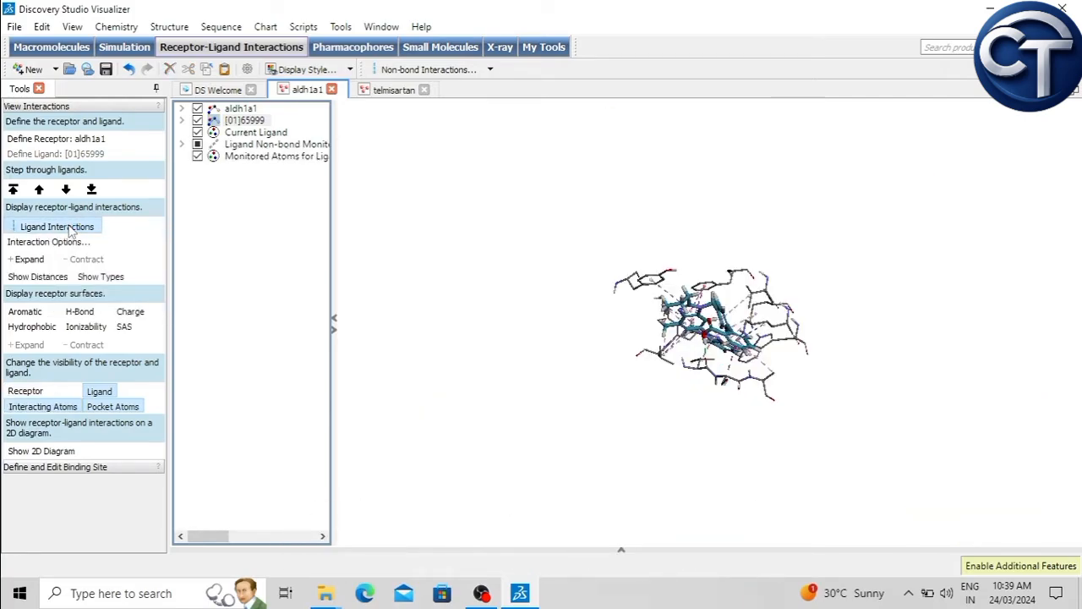
right_click_drag(813, 240, 798, 266)
right_click_drag(719, 363, 756, 457)
right_click_drag(626, 294, 653, 203)
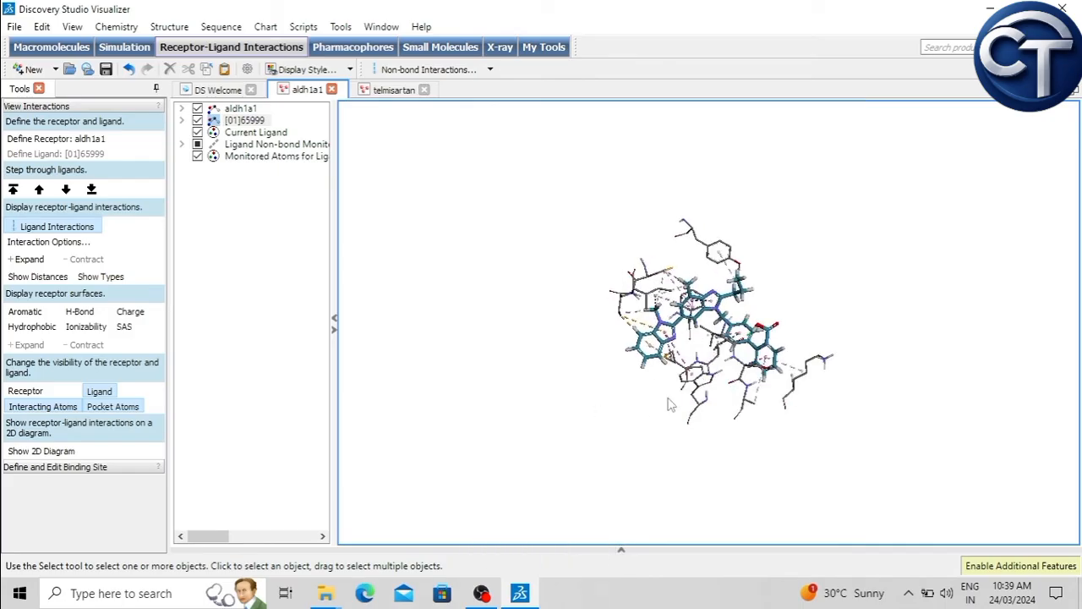
scroll(747, 393, "up", 2)
right_click_drag(879, 262, 714, 213)
right_click_drag(828, 269, 755, 286)
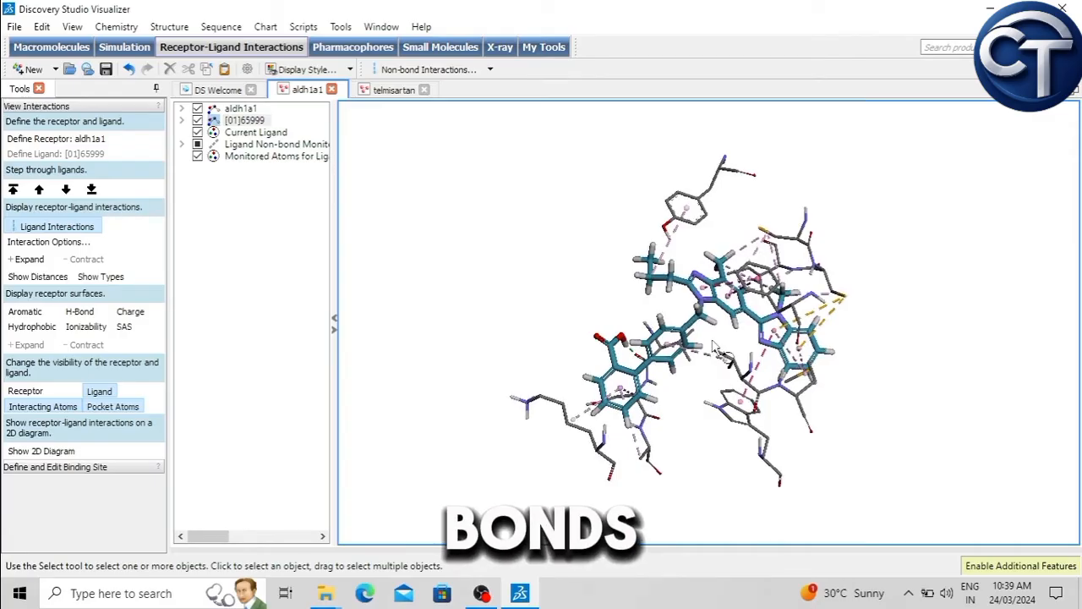
right_click_drag(857, 342, 568, 379)
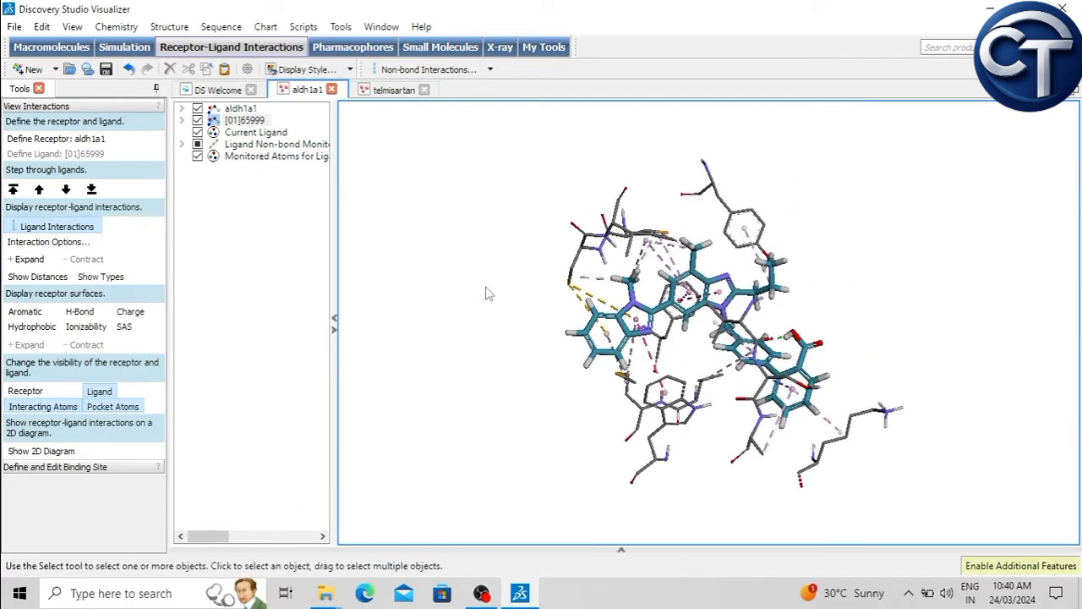
Step: Add AminoAcid labels with the 3-Letter & ID# attribute to the interacting residues
right_click(422, 254)
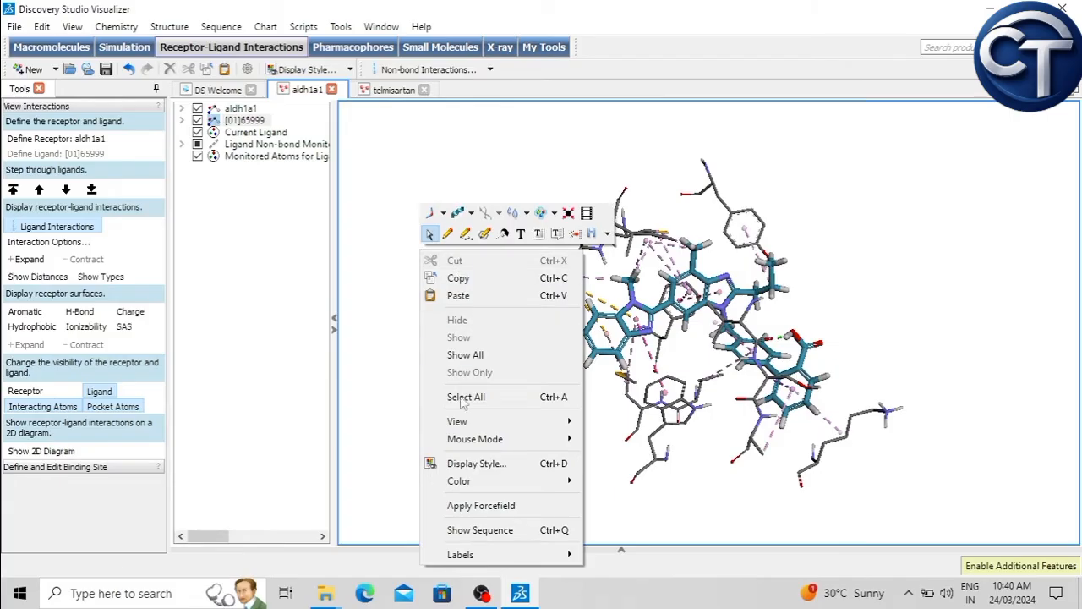
right_click(414, 169)
right_click(413, 169)
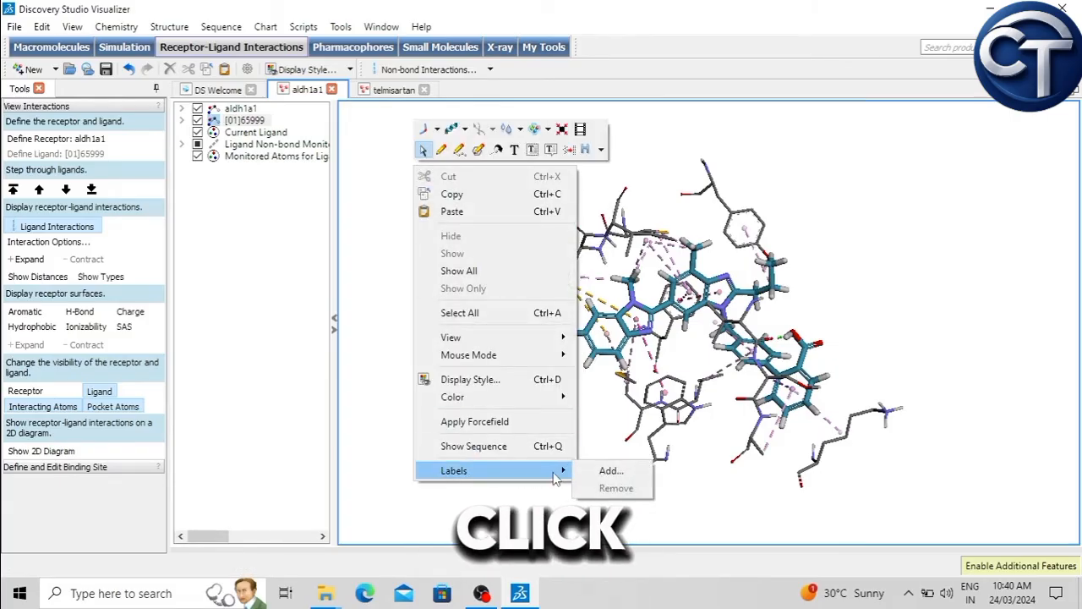
left_click(602, 474)
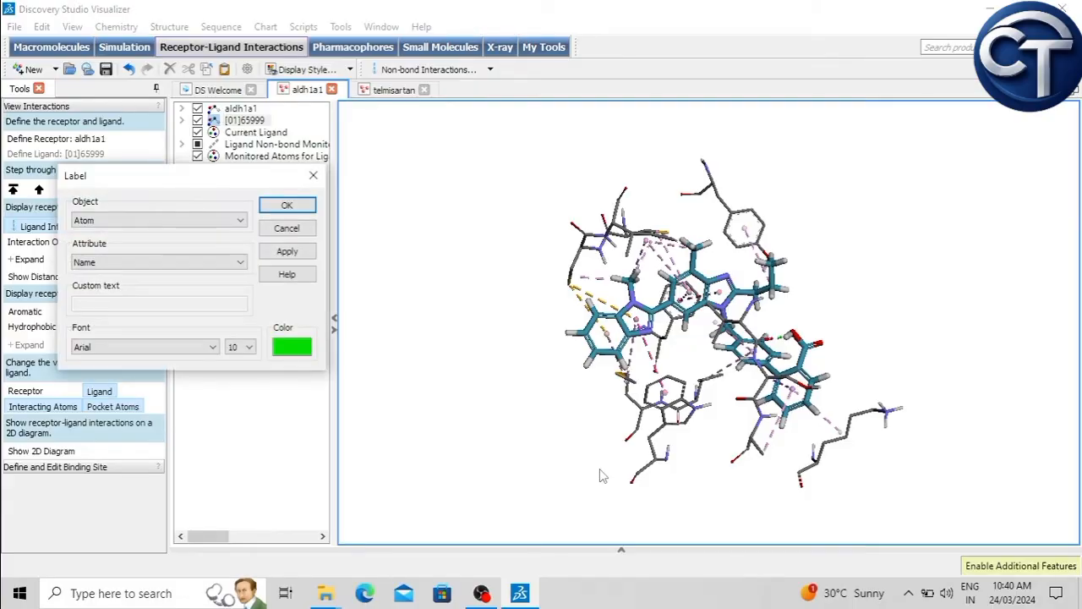
left_click(117, 220)
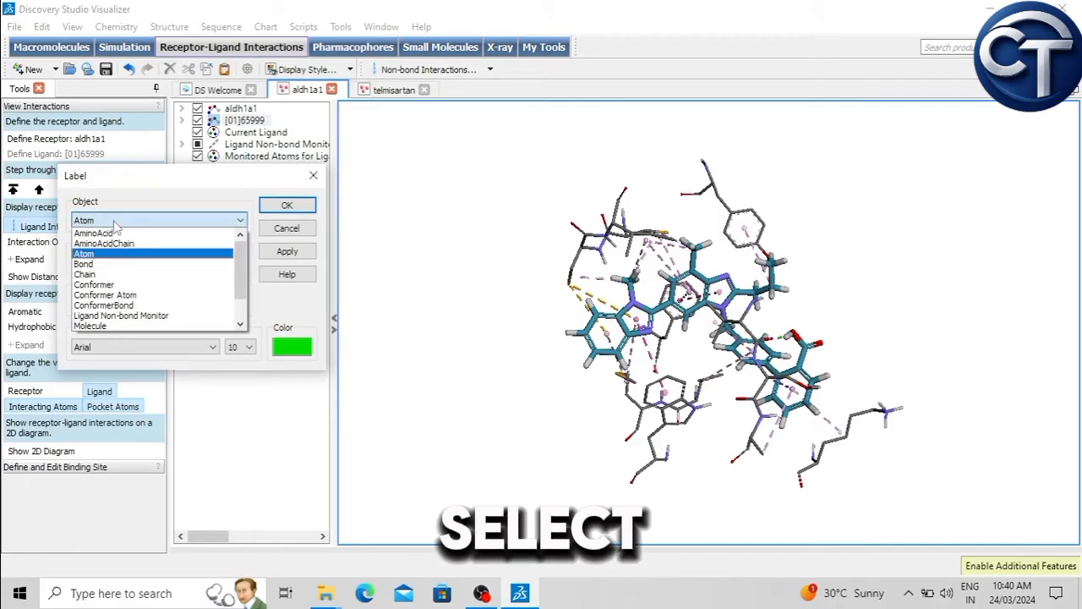
left_click(115, 233)
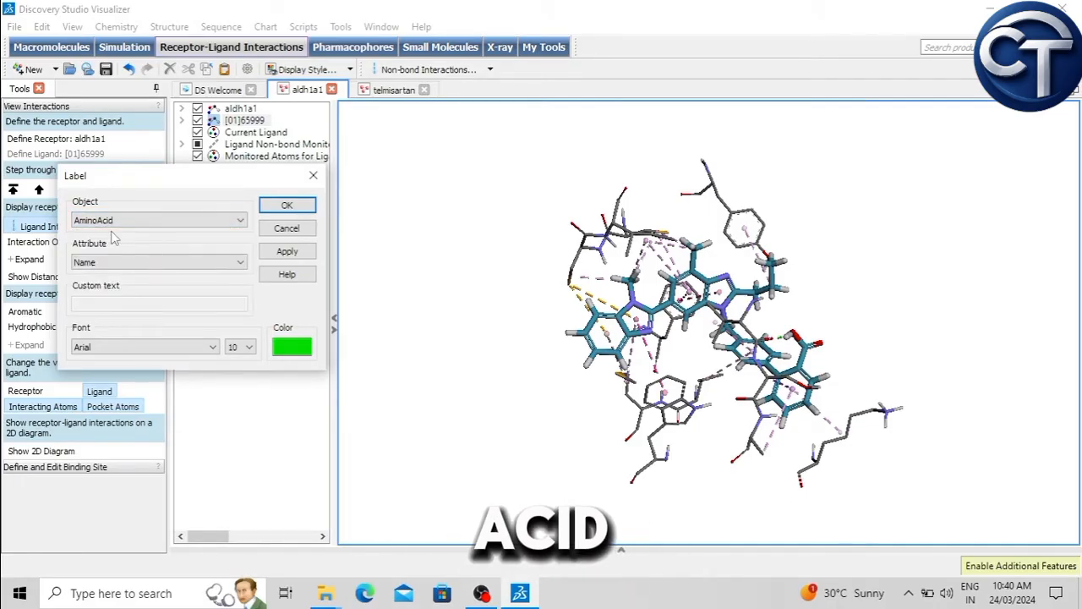
left_click(100, 262)
scroll(119, 308, "down", 5)
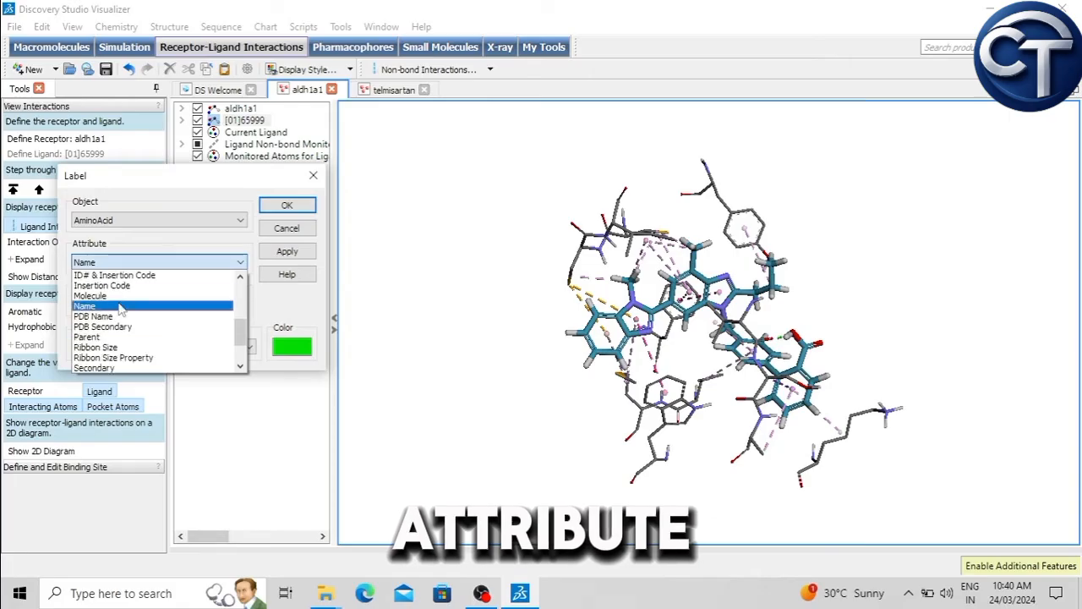
scroll(121, 311, "up", 5)
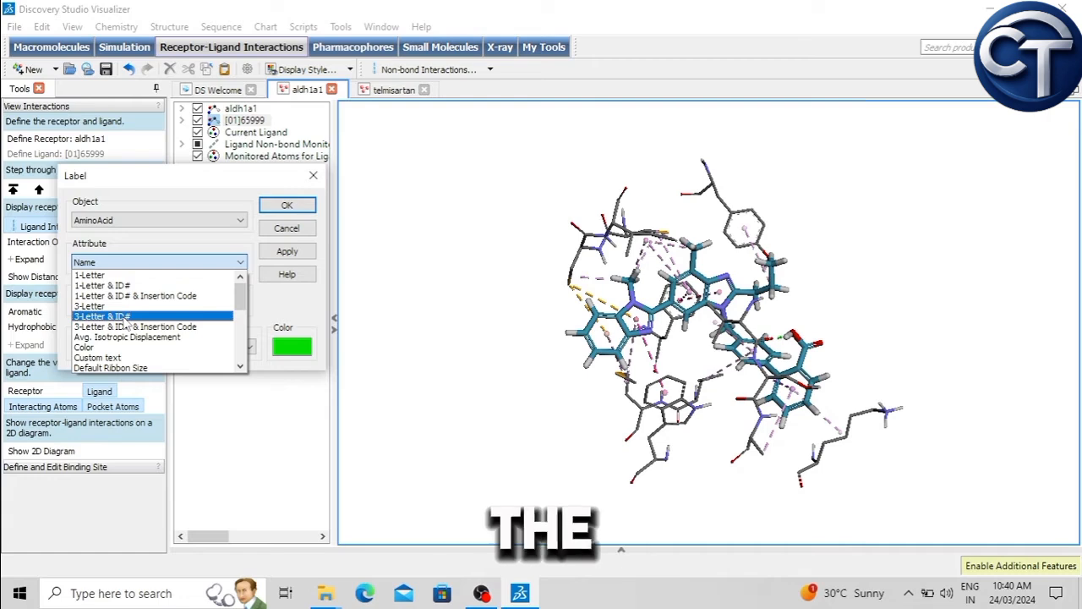
left_click(125, 316)
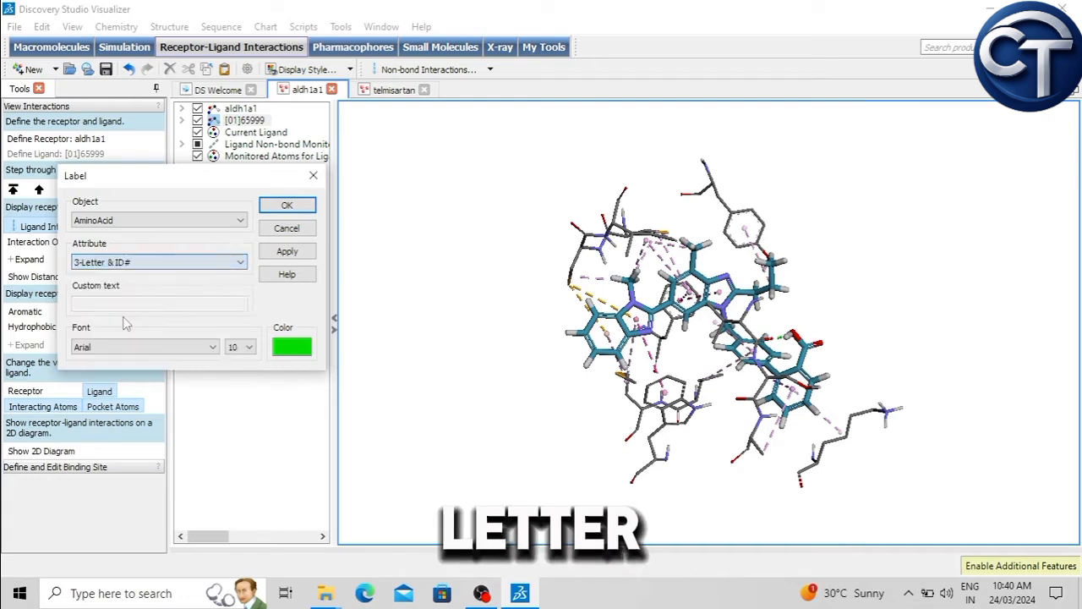
left_click(287, 252)
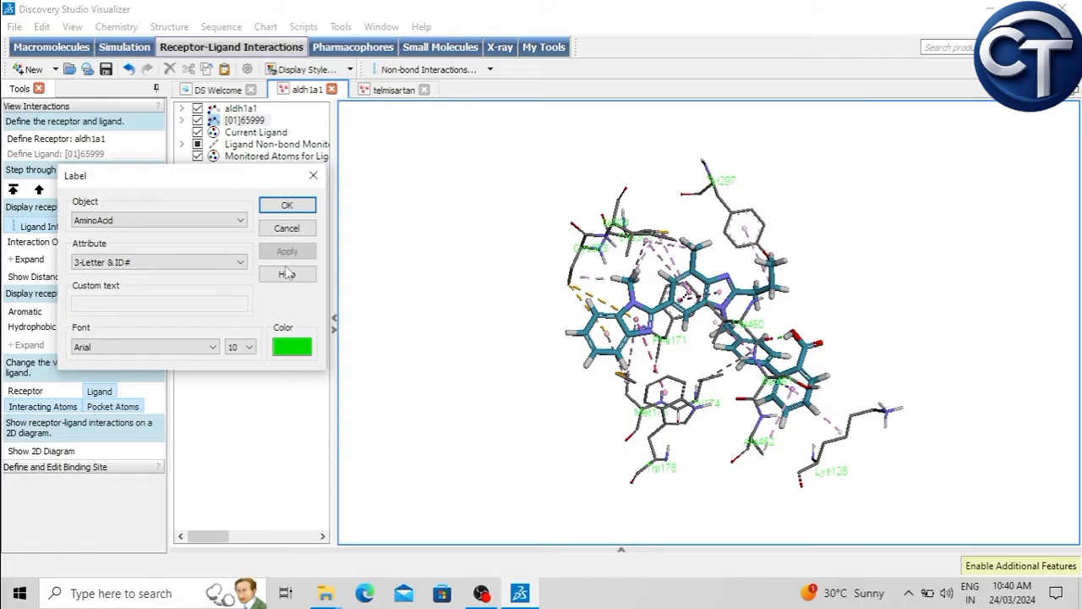
Step: Change the amino acid label color to dark red (#aa0000) and confirm the label settings
left_click(292, 347)
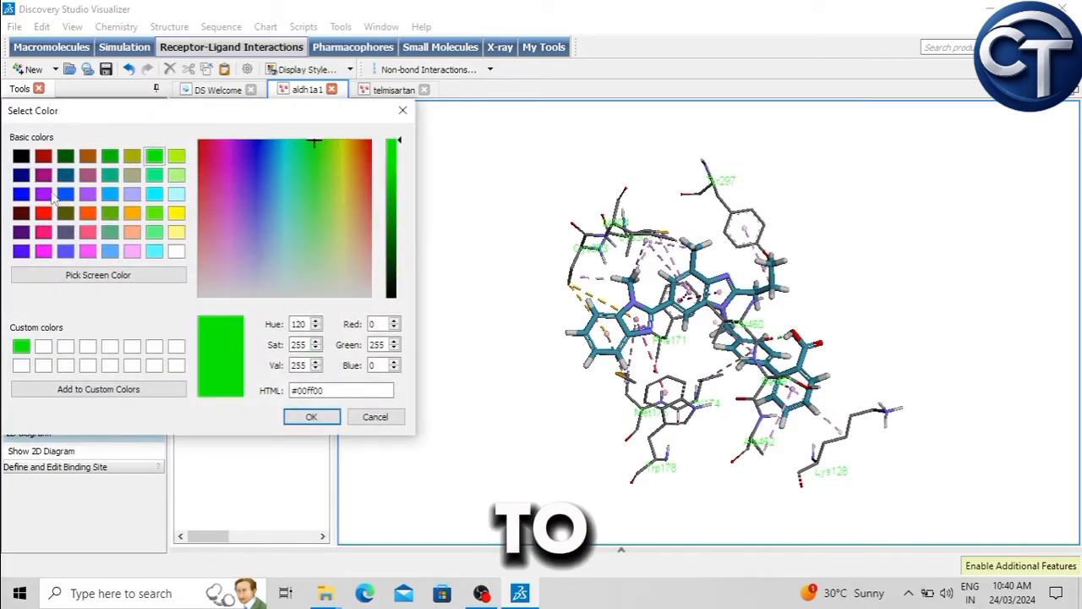
left_click(45, 156)
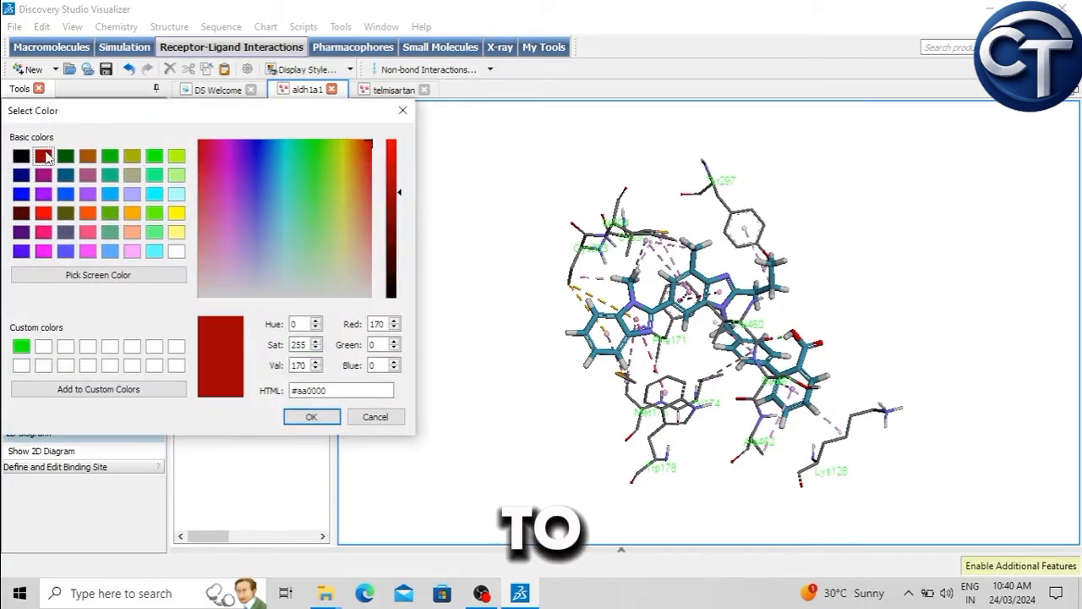
left_click(311, 417)
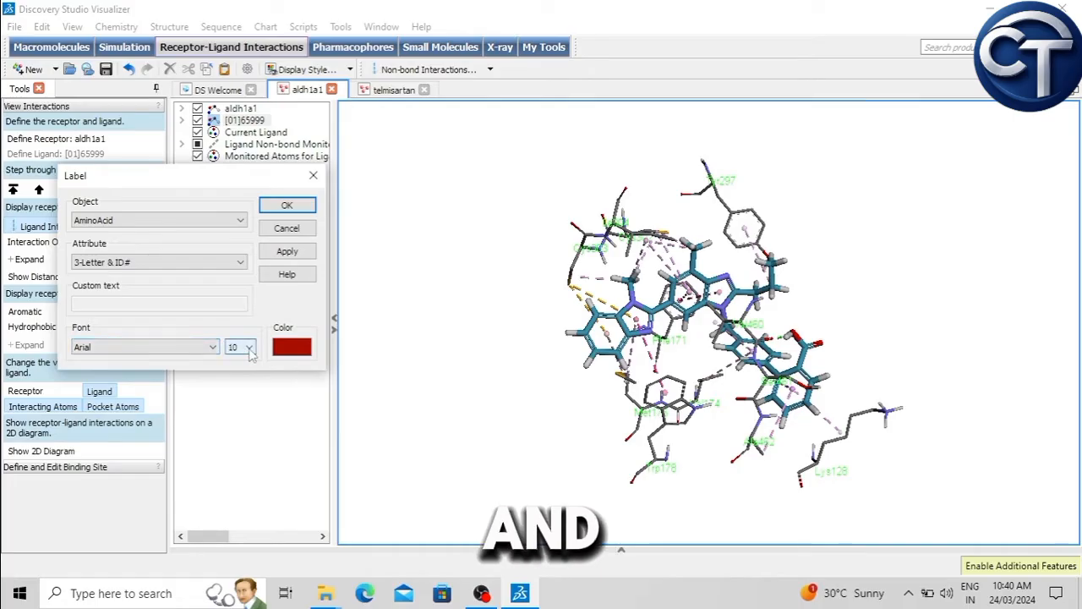
left_click(288, 206)
scroll(749, 213, "up", 2)
middle_click_drag(748, 213, 480, 403)
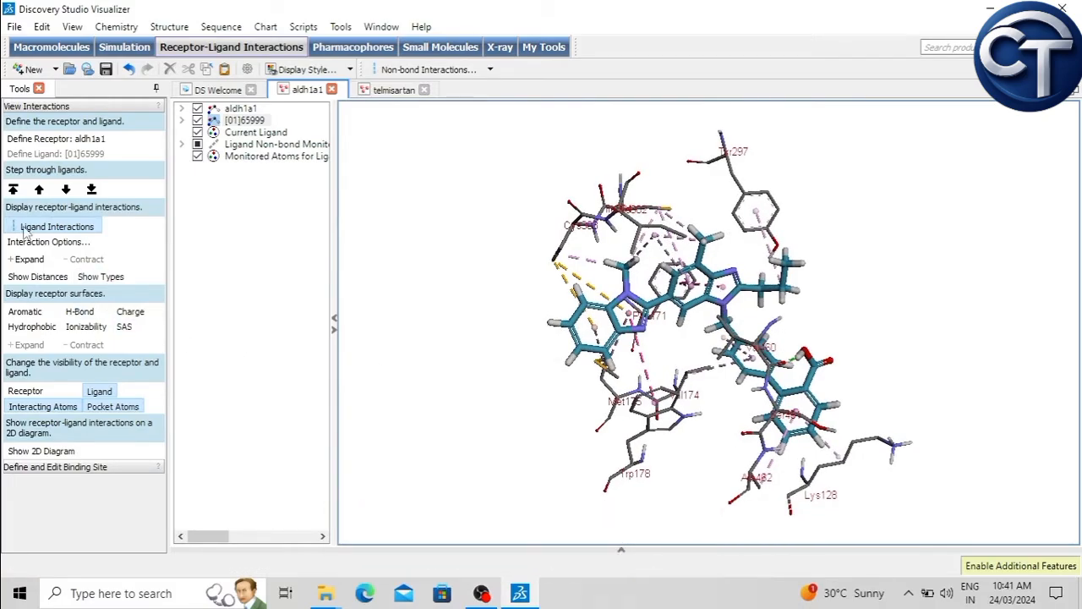
Step: Show the distances on the receptor-ligand interactions and examine the bonds up close and from different angles
left_click(37, 278)
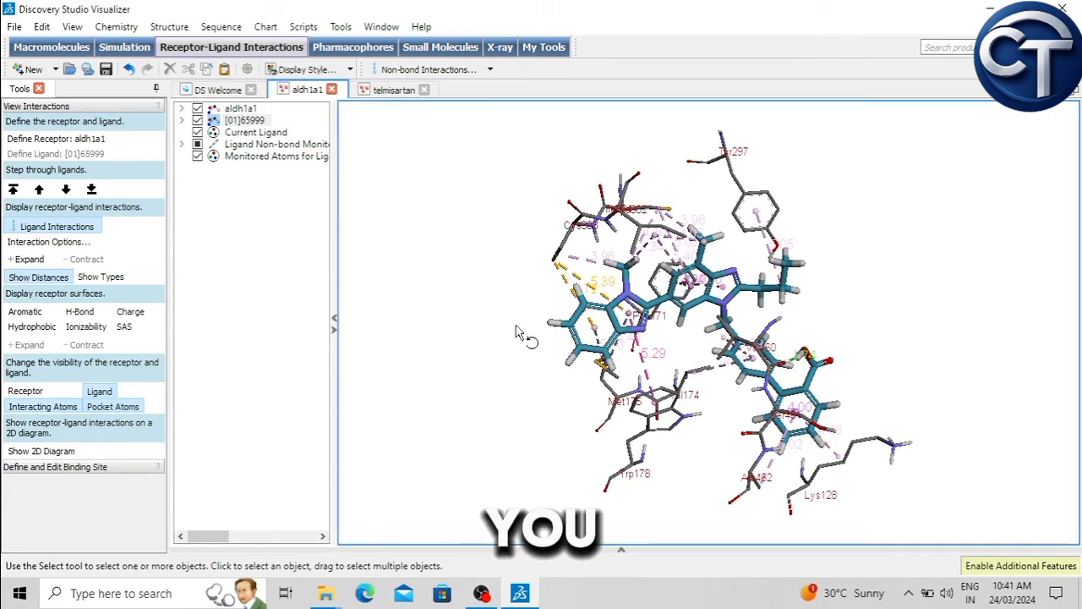
left_click_drag(517, 330, 534, 356)
scroll(602, 293, "up", 5)
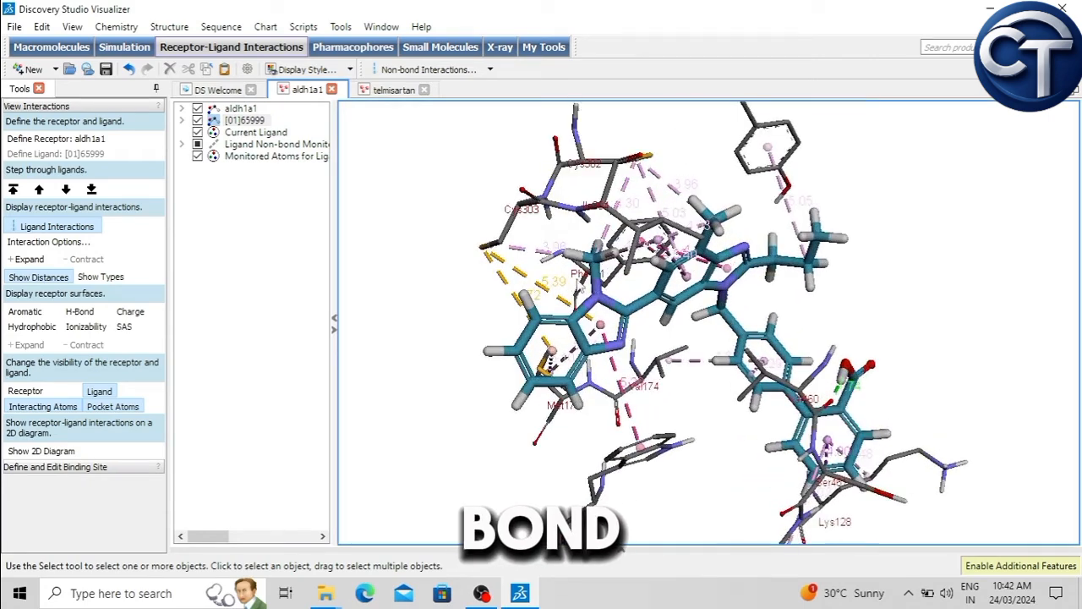
right_click_drag(585, 228, 573, 251)
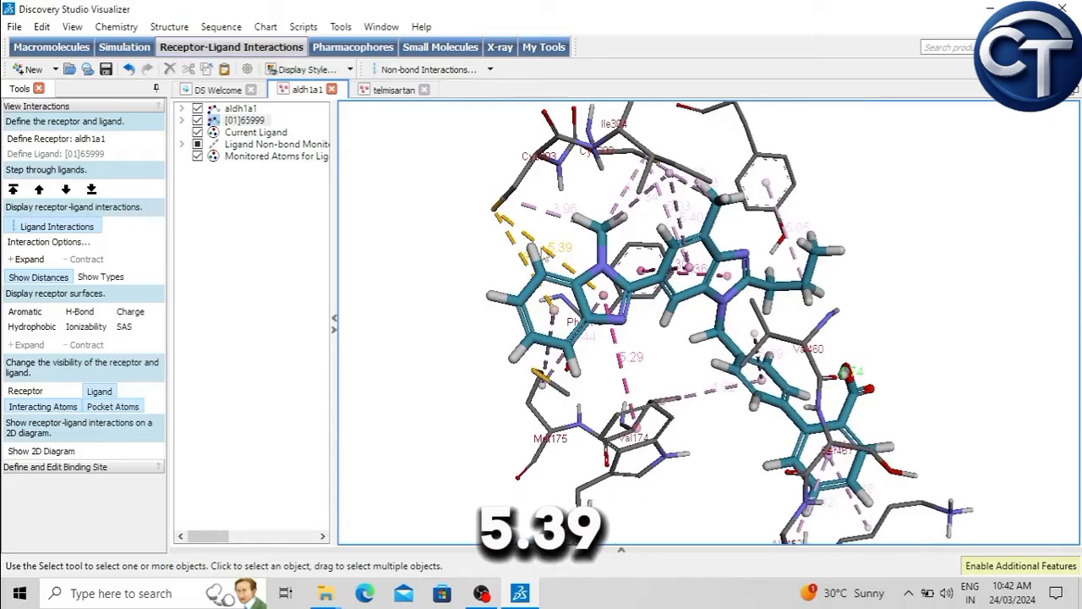
right_click_drag(585, 241, 677, 323)
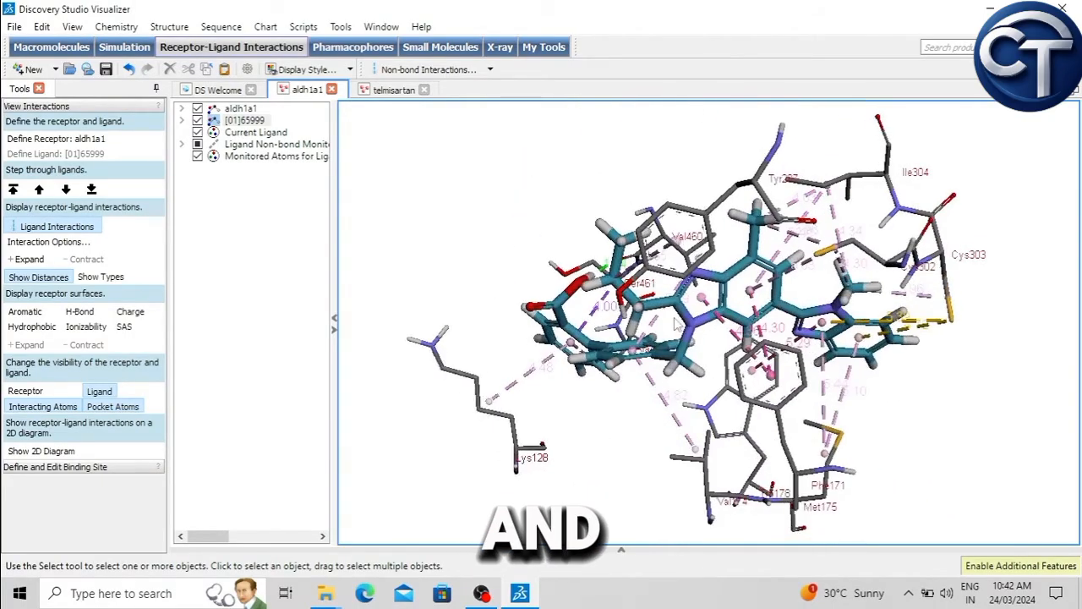
scroll(708, 326, "down", 2)
right_click_drag(925, 376, 683, 457)
right_click_drag(802, 328, 855, 290)
right_click_drag(744, 420, 887, 314)
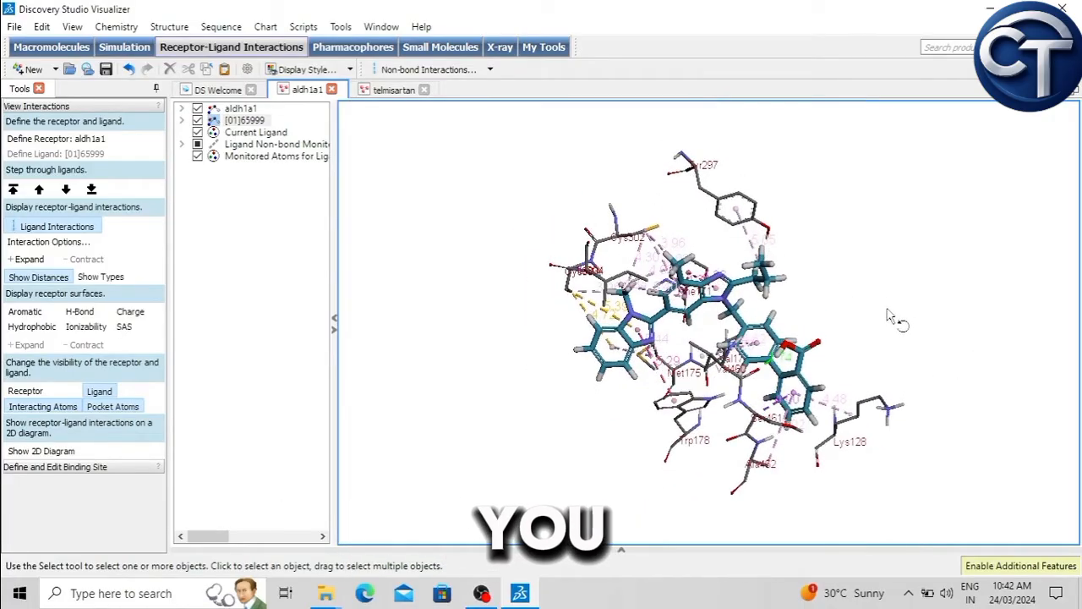
Step: Reorient the labeled complex and show its receptor-ligand interactions on a 2D diagram
right_click(889, 316)
left_click(544, 162)
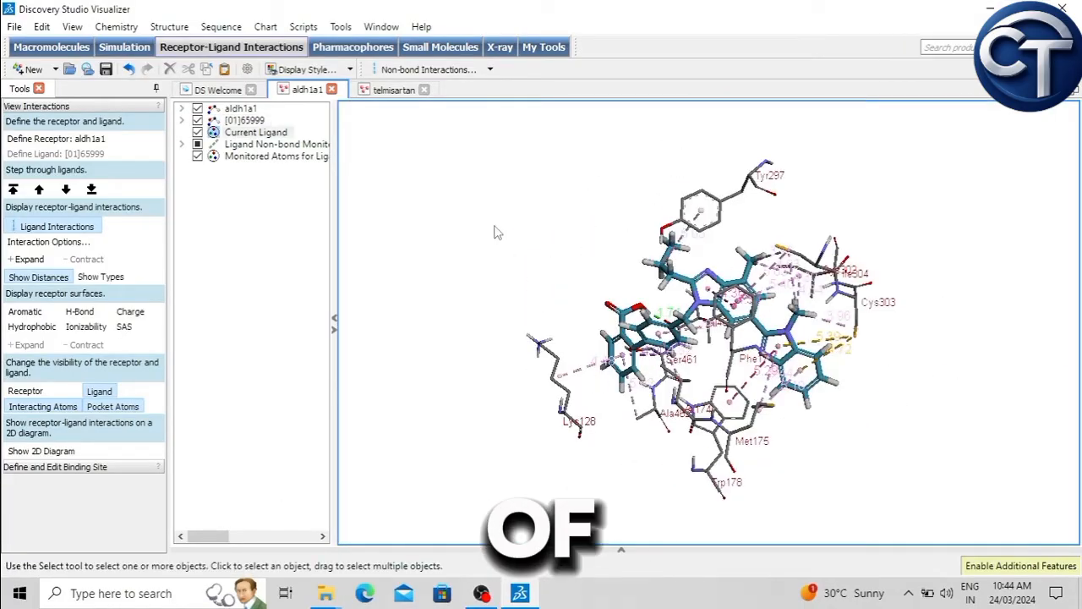
right_click_drag(497, 232, 796, 346)
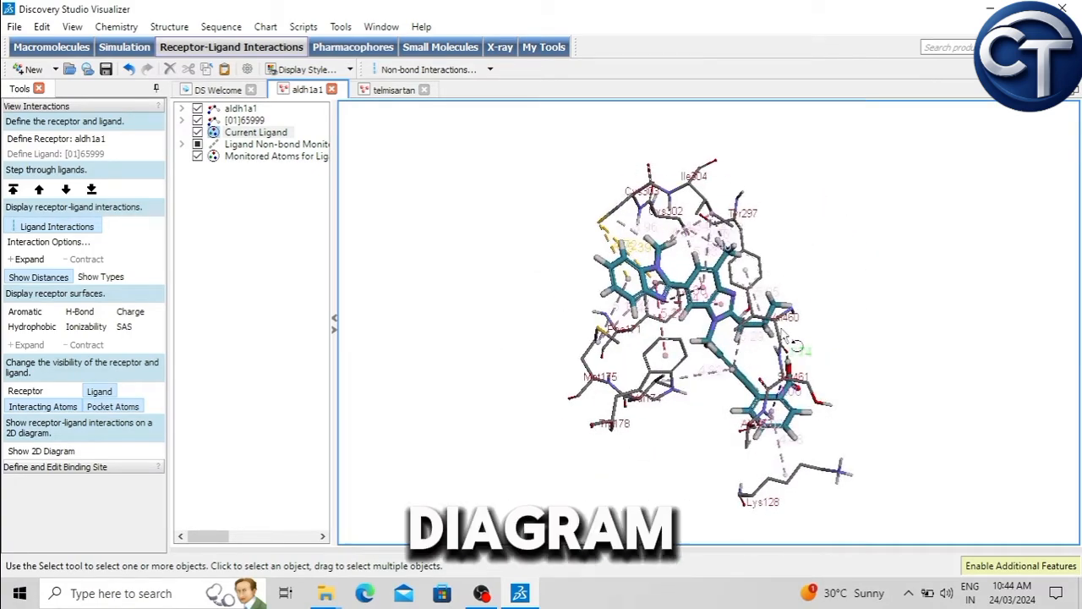
left_click(51, 451)
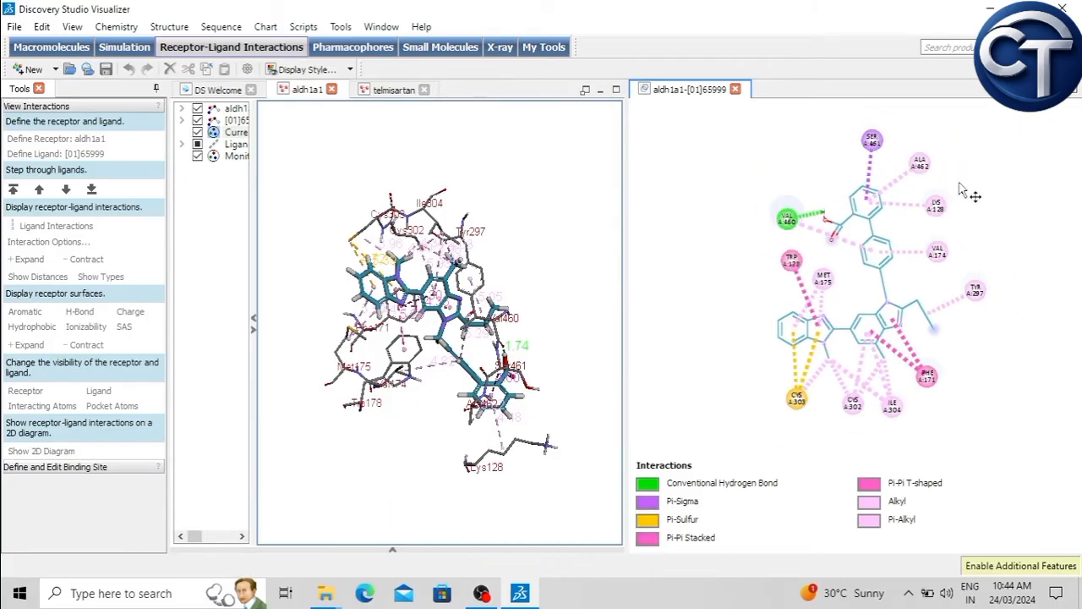
Step: Apply the Disc display style to the ligand atoms in the 2D interaction diagram
right_click(732, 181)
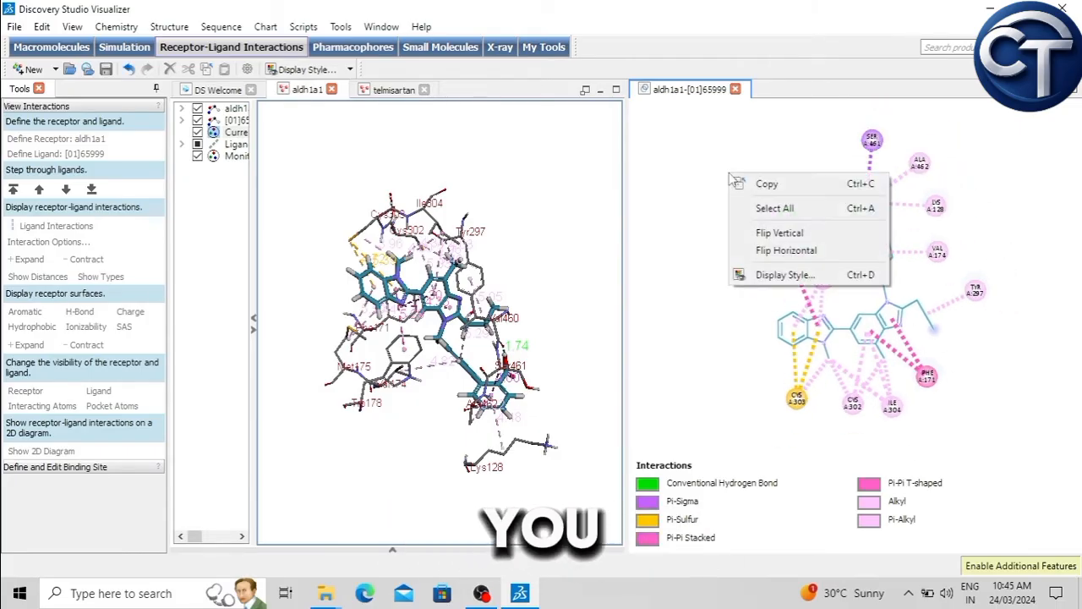
left_click(793, 276)
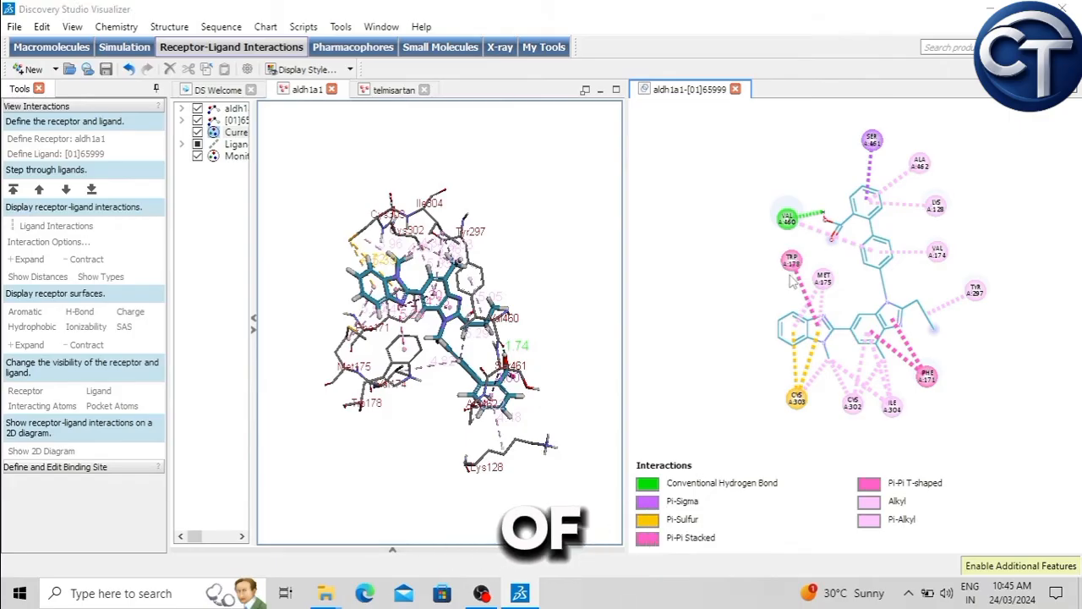
left_click_drag(199, 36, 450, 53)
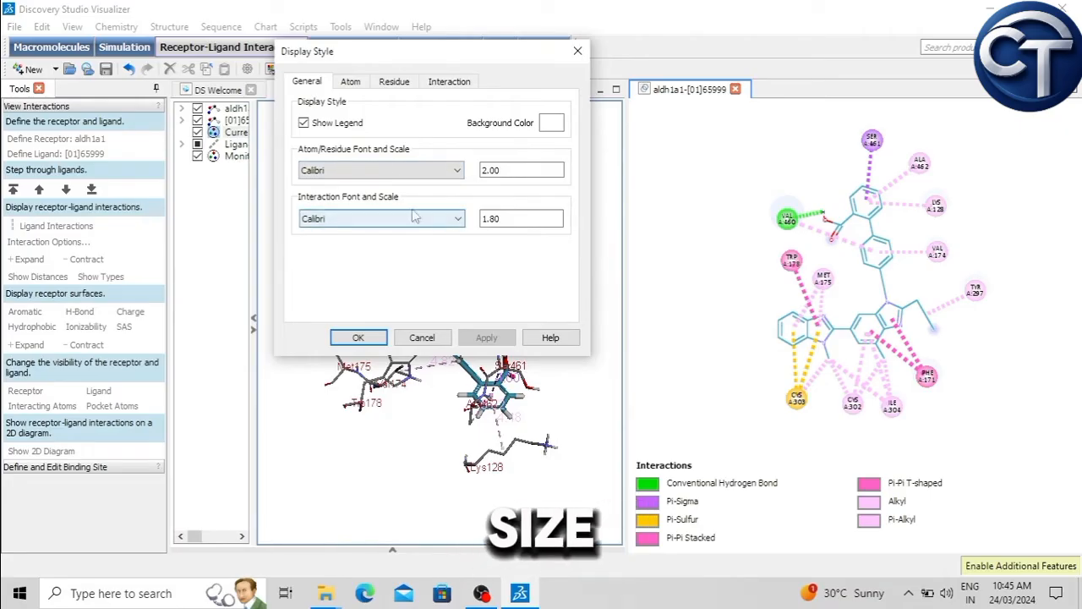
left_click(353, 82)
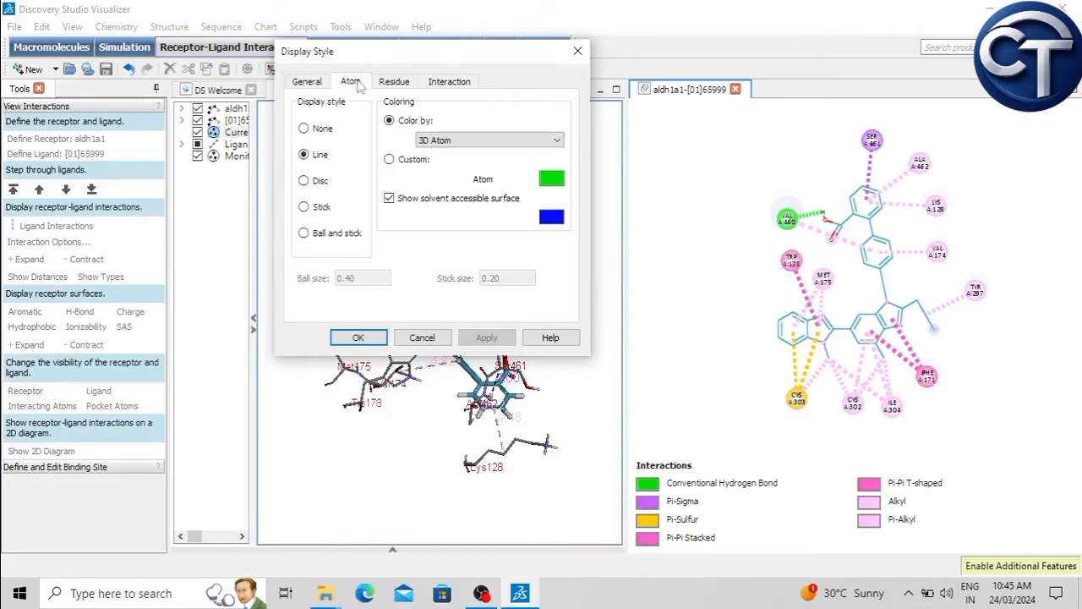
left_click(305, 181)
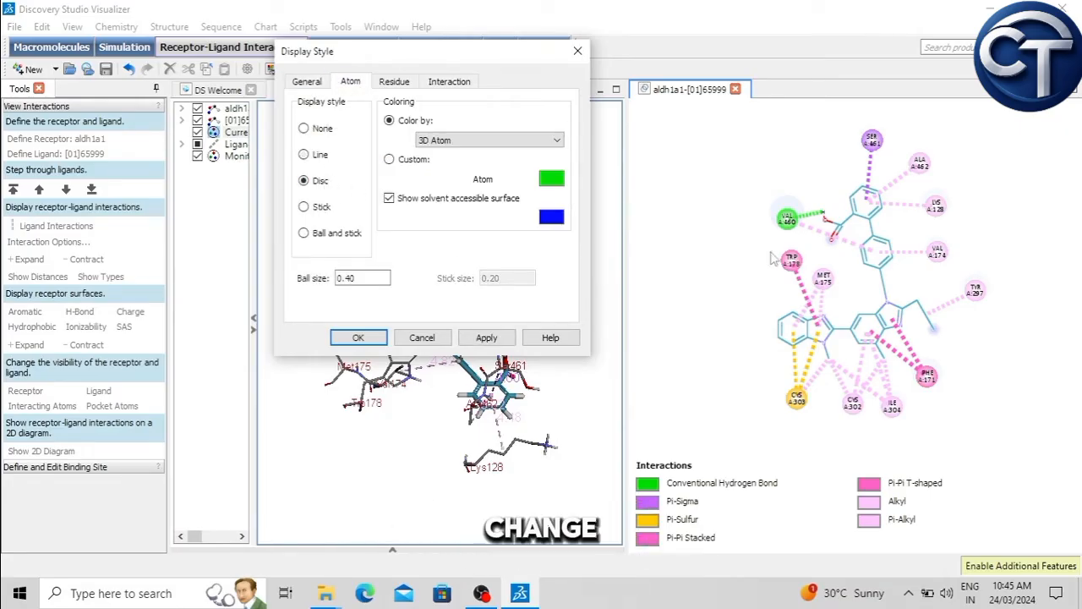
left_click(485, 337)
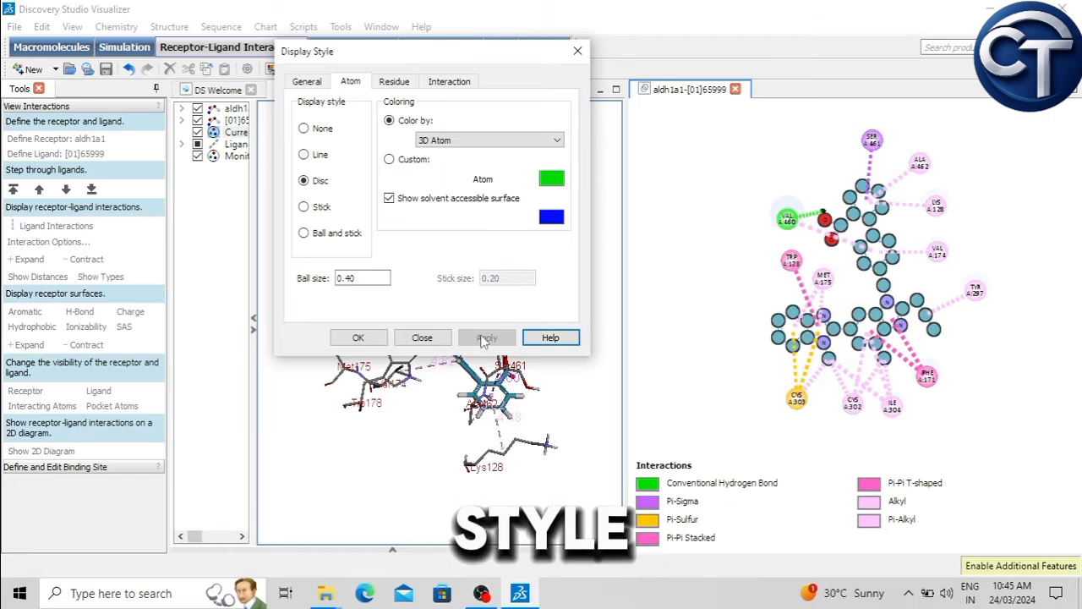
Step: Set the ball size of the 2D diagram's disc atoms to 0.2 and apply it
left_click(369, 282)
key("BackSpace")
key("BackSpace")
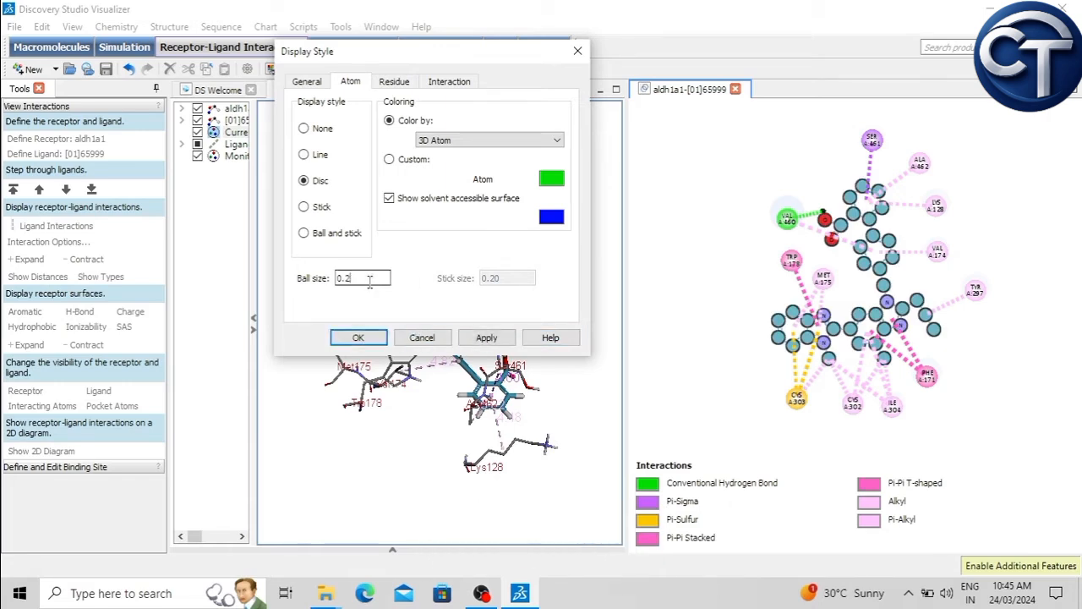
left_click(489, 338)
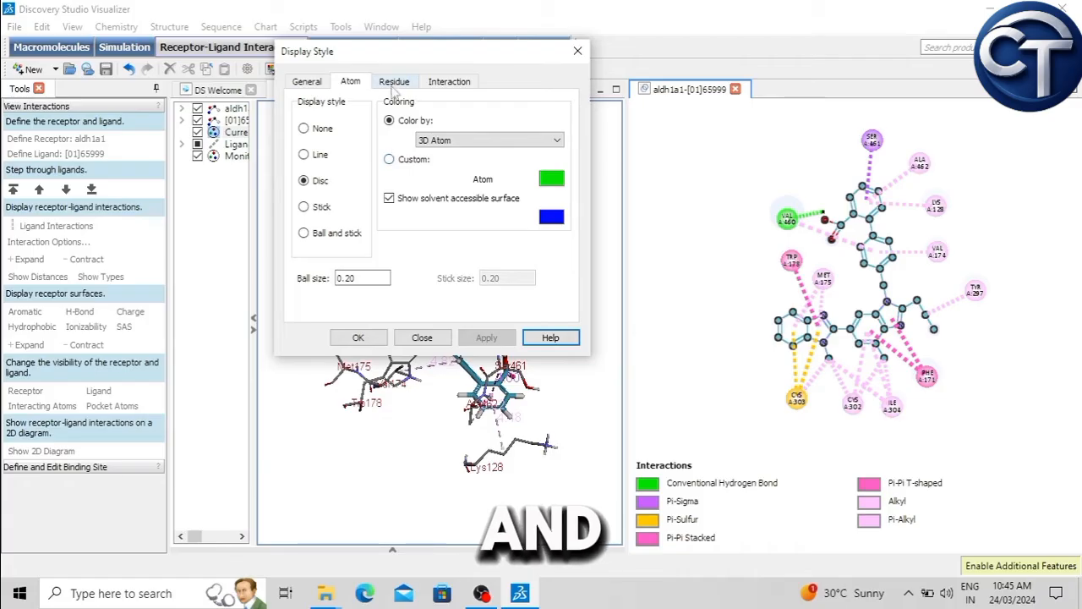
Step: Try the Stick display style on the 2D diagram's ligand atoms and reapply the Disc style
left_click(322, 208)
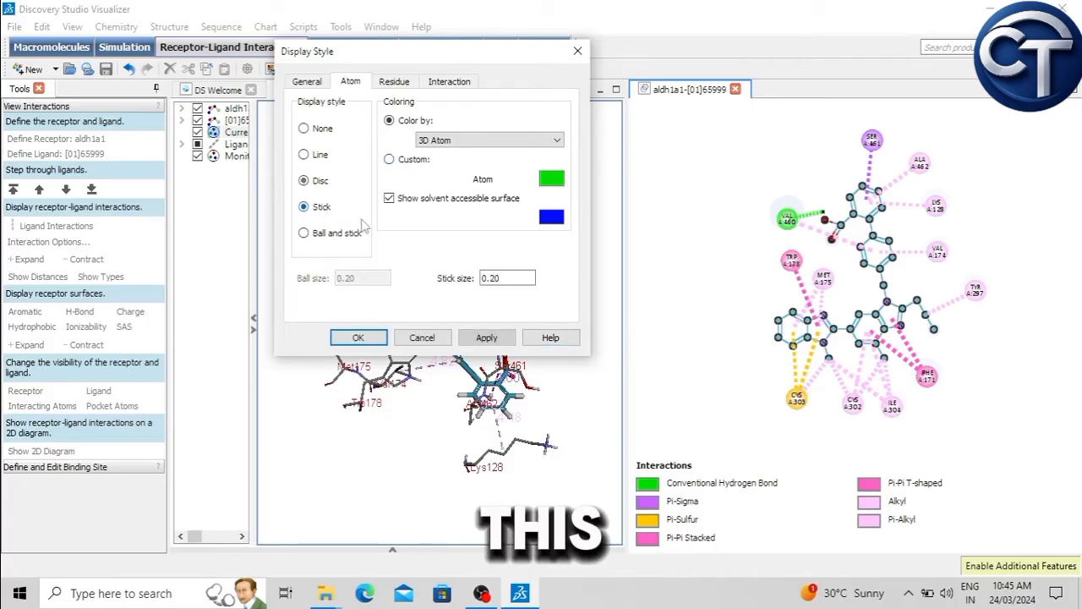
left_click(486, 339)
left_click(313, 191)
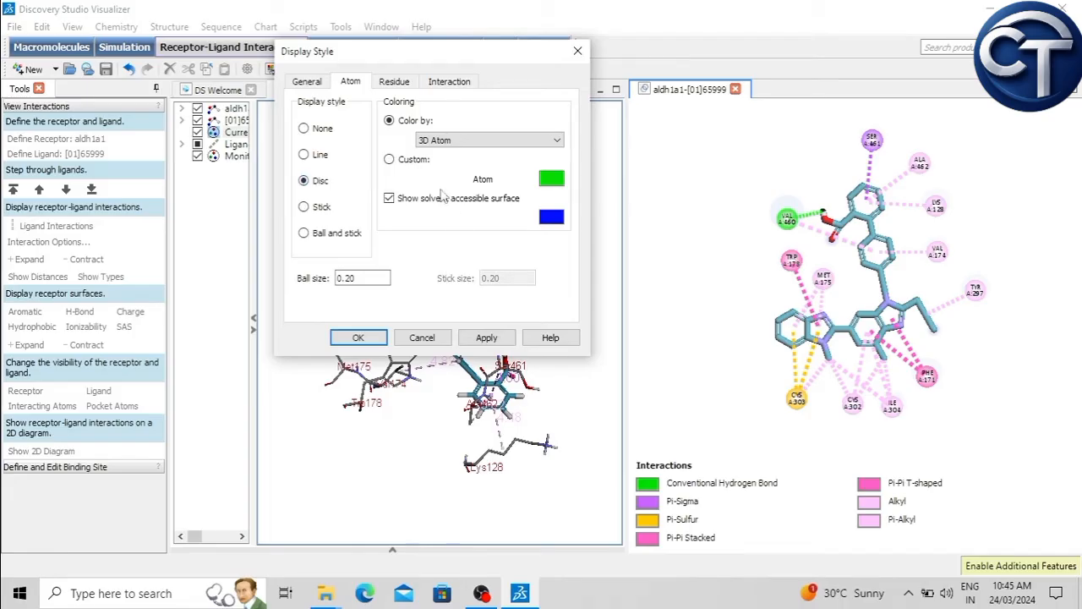
left_click(448, 82)
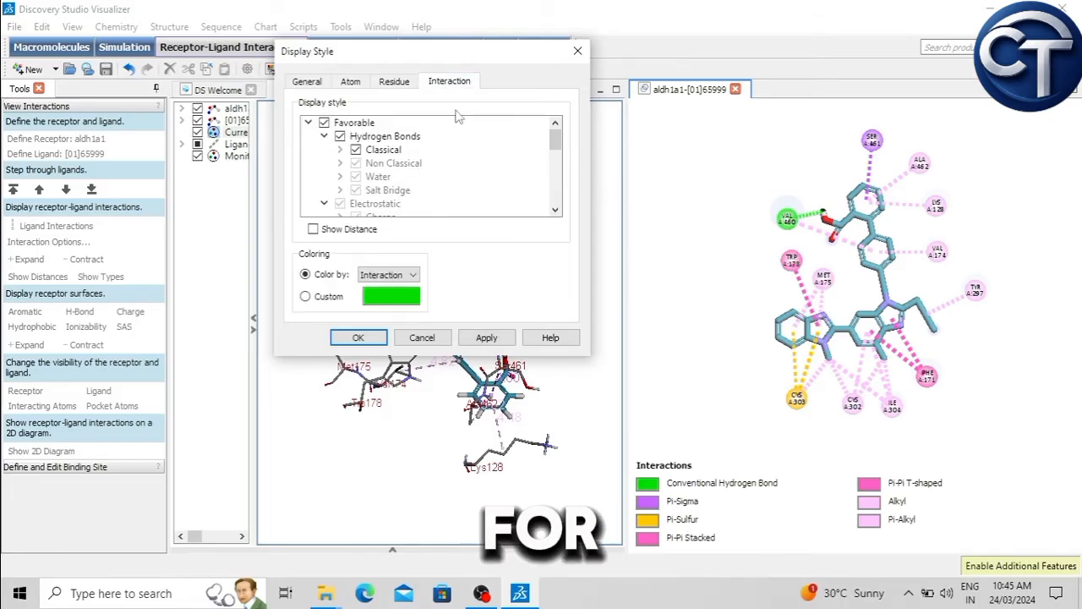
mouse_move(556, 148)
left_mouse_down()
mouse_move(560, 201)
mouse_move(565, 139)
left_mouse_up()
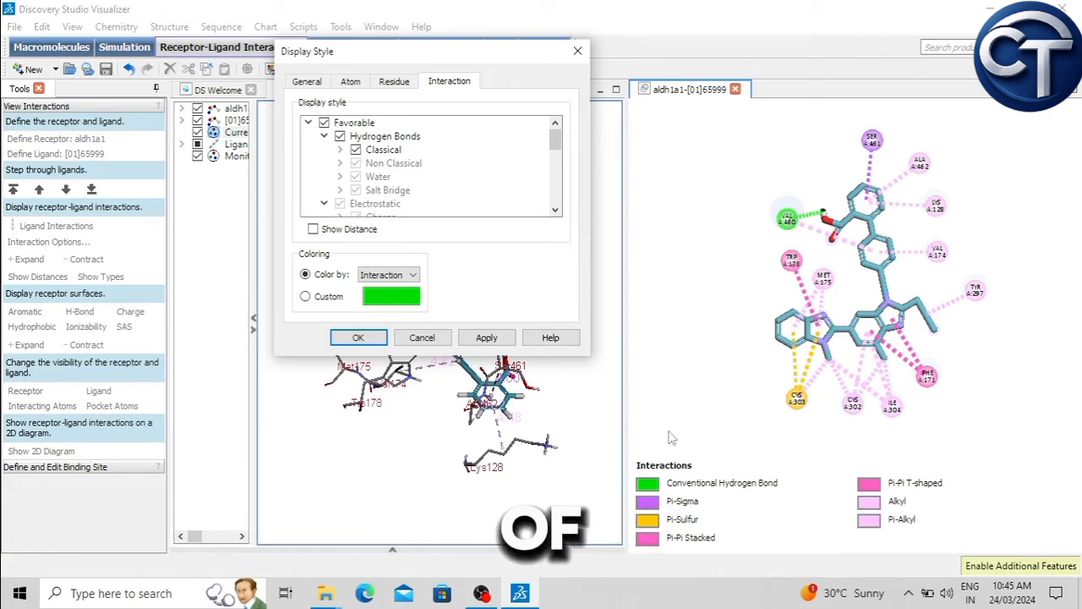
left_click(492, 338)
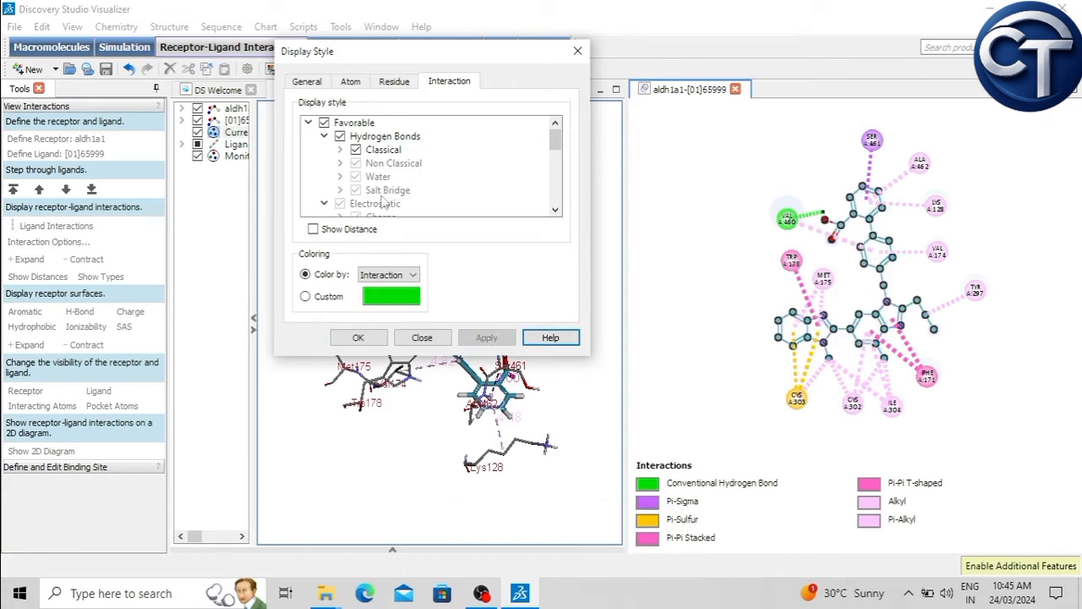
Step: Try the Line display style on the 2D diagram's ligand atoms, restore the Disc style and close the display settings
left_click(350, 82)
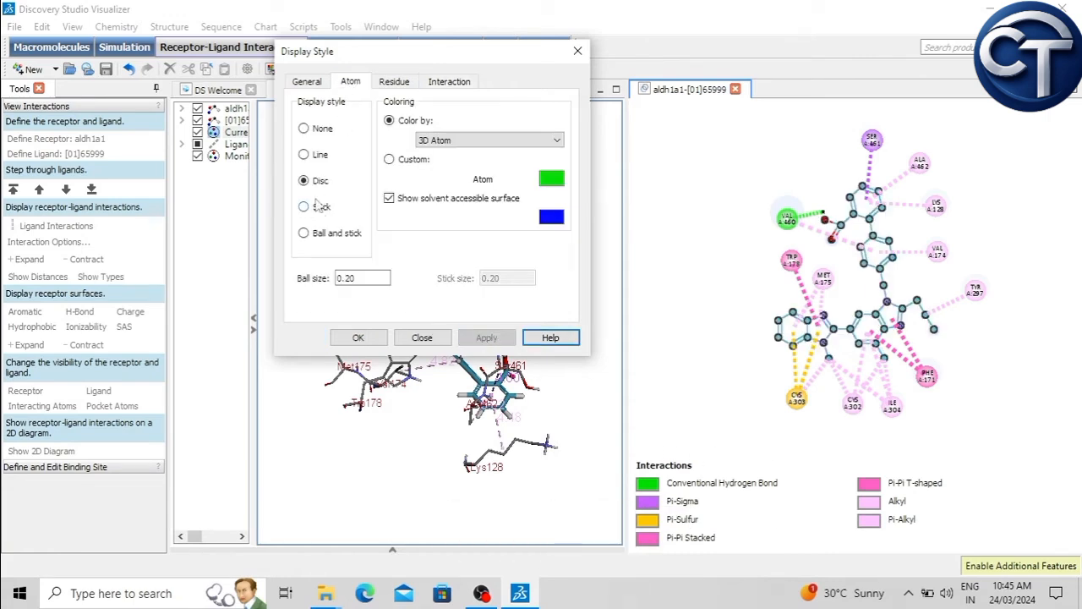
left_click(306, 155)
left_click(487, 337)
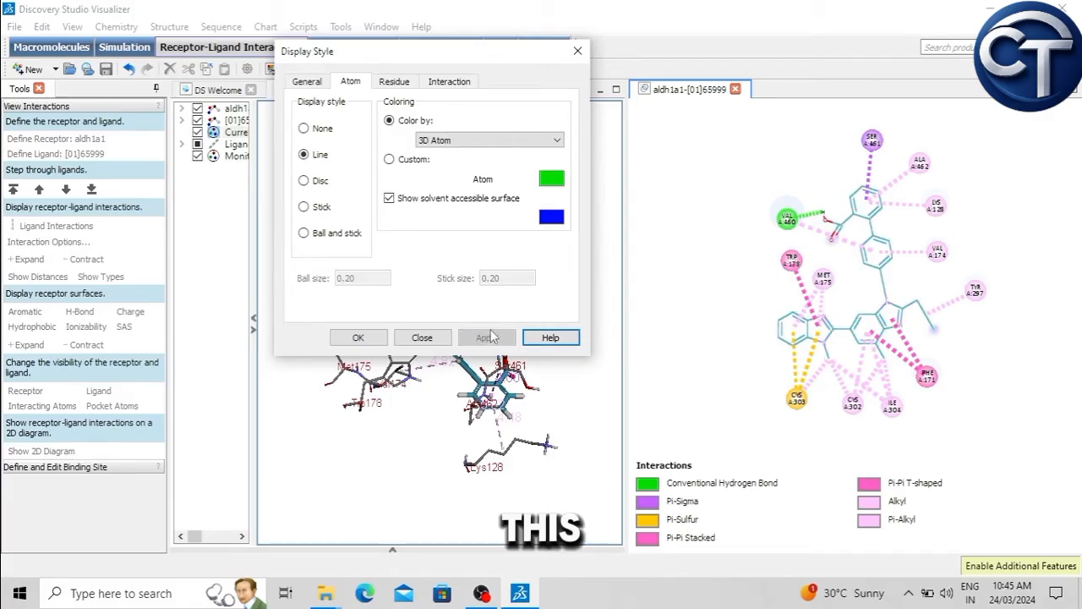
left_click(305, 206)
left_click(305, 181)
left_click(488, 337)
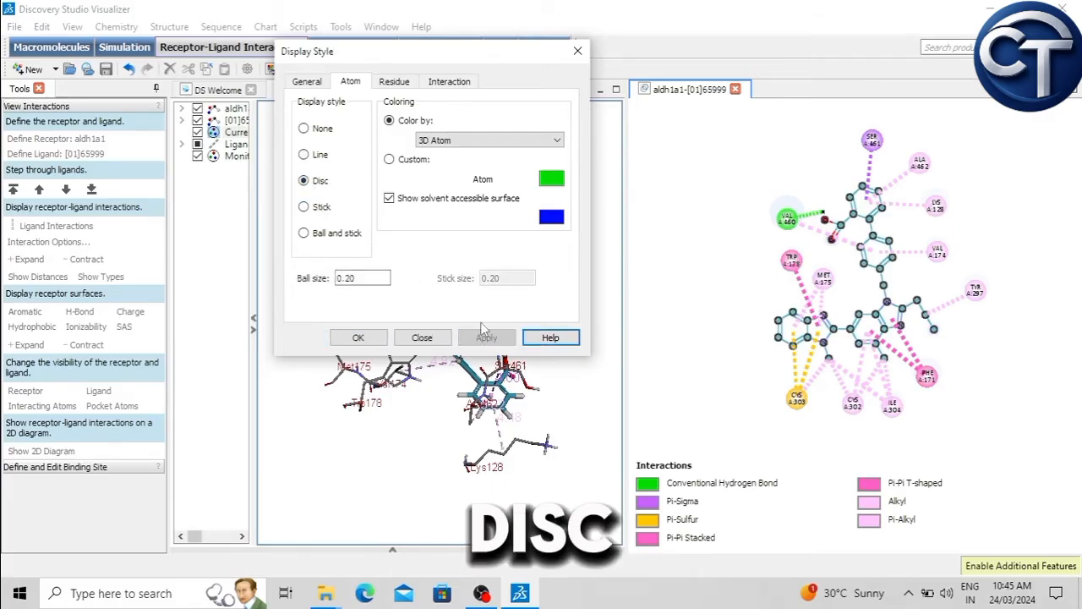
left_click(358, 337)
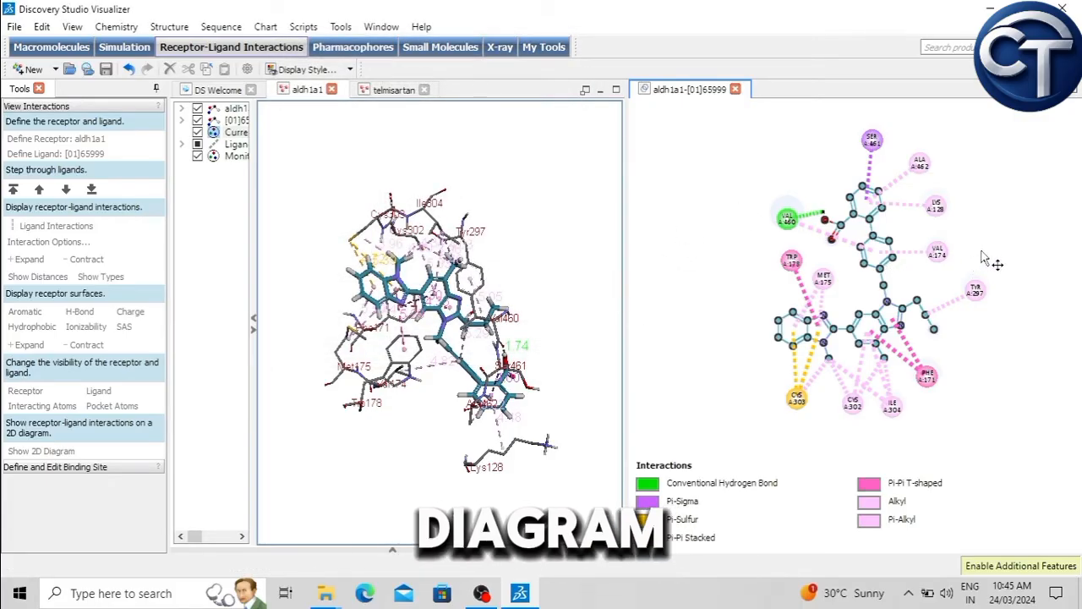
Step: Show the distances on the interactions in the 2D diagram and frame the whole diagram in view
scroll(983, 257, "up", 5)
scroll(984, 258, "down", 4)
scroll(983, 258, "down", 1)
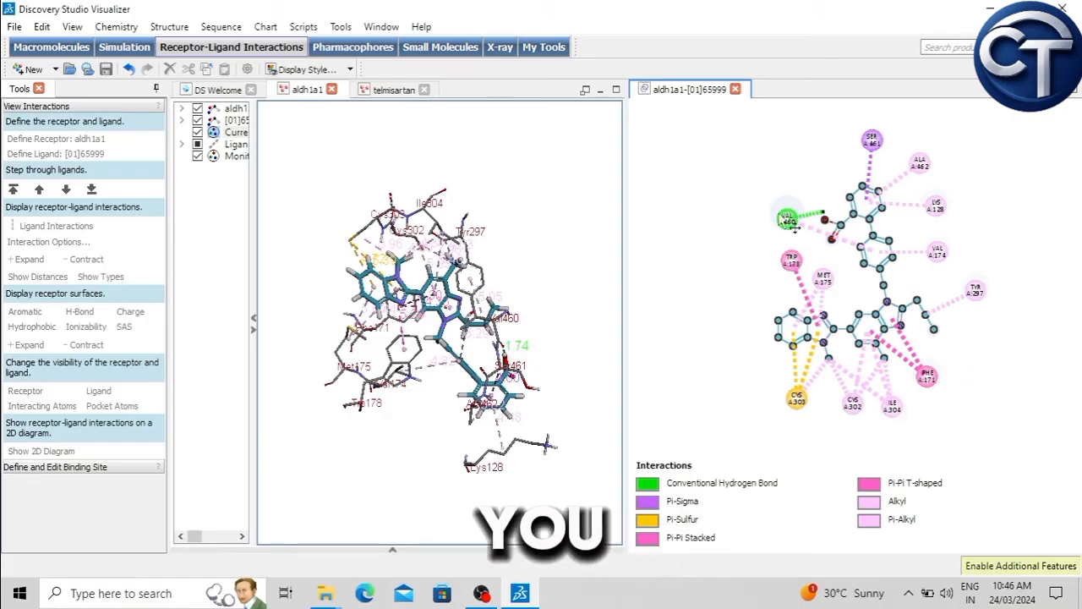
right_click(710, 160)
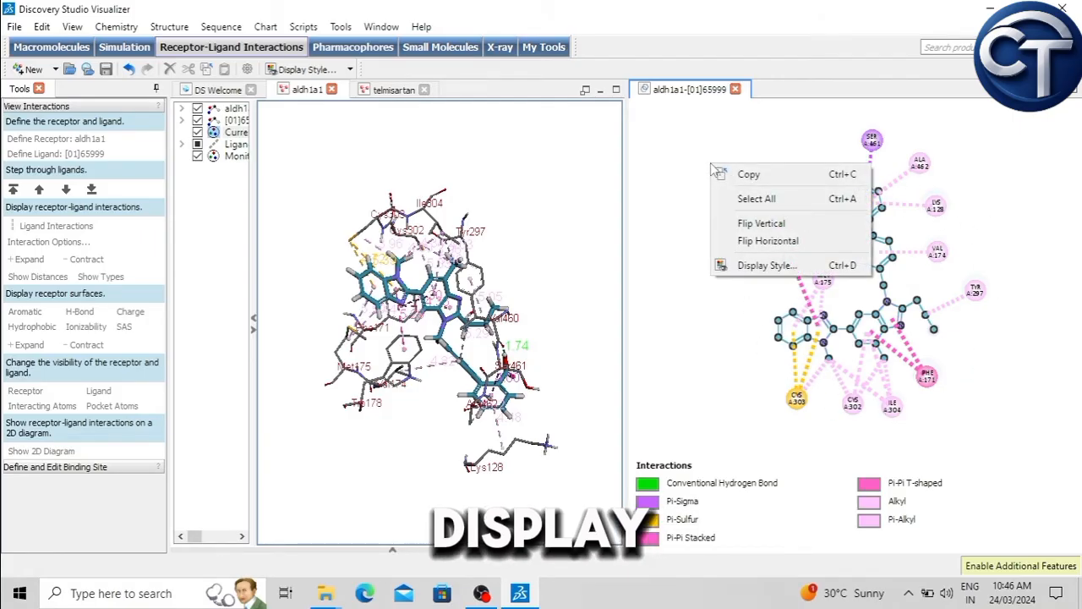
left_click(765, 265)
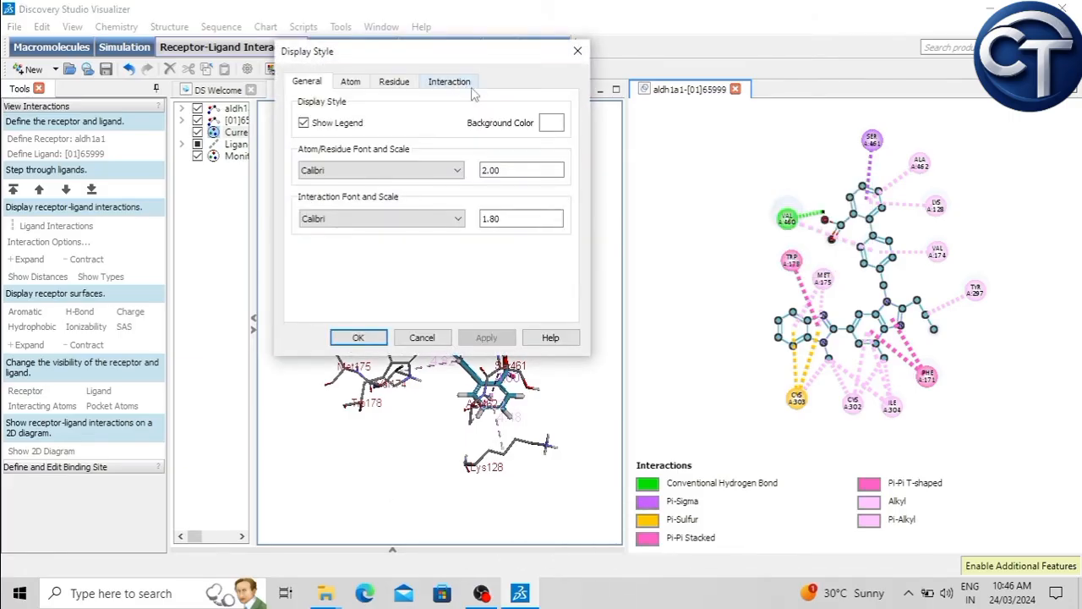
left_click(457, 82)
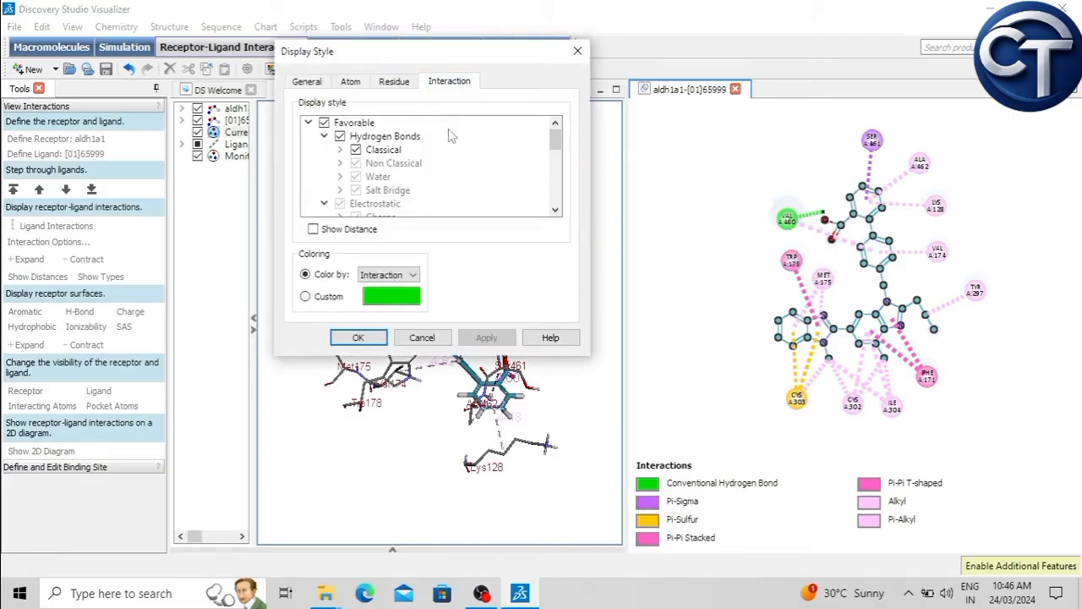
left_click(312, 229)
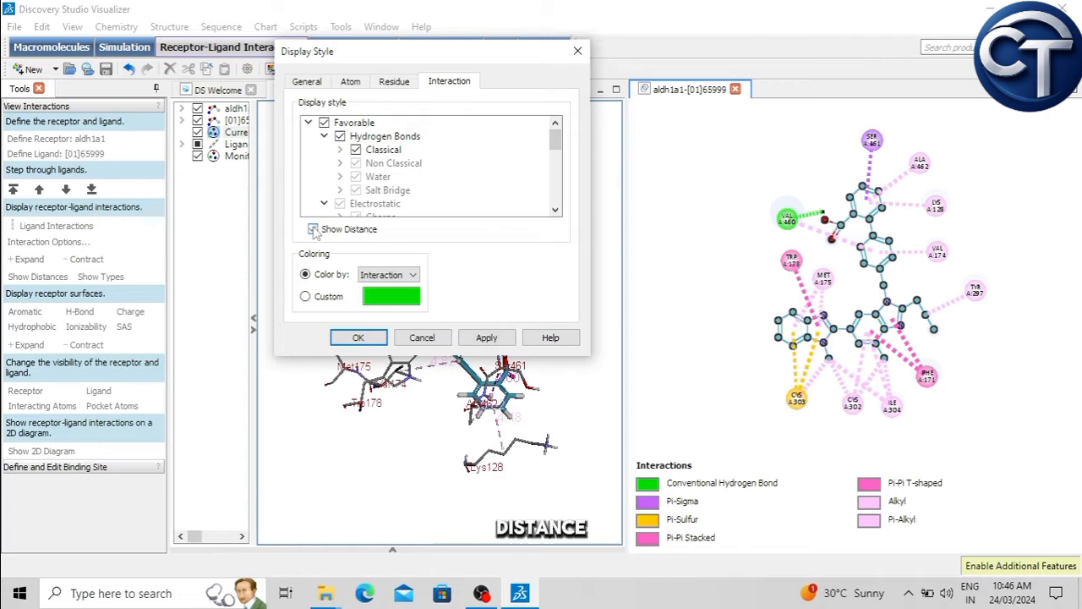
left_click(427, 340)
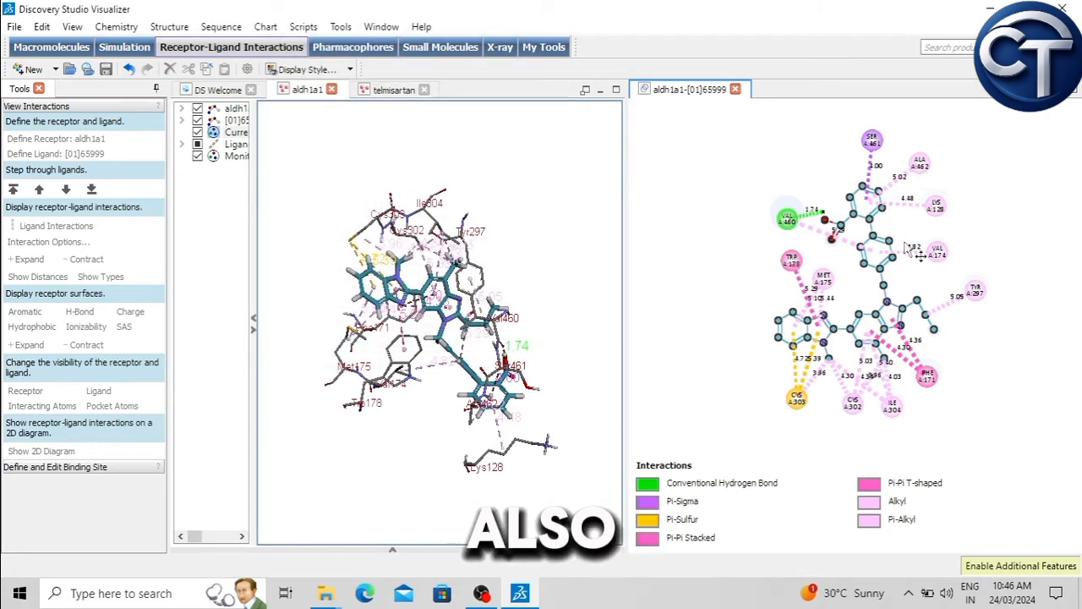
scroll(926, 278, "up", 2)
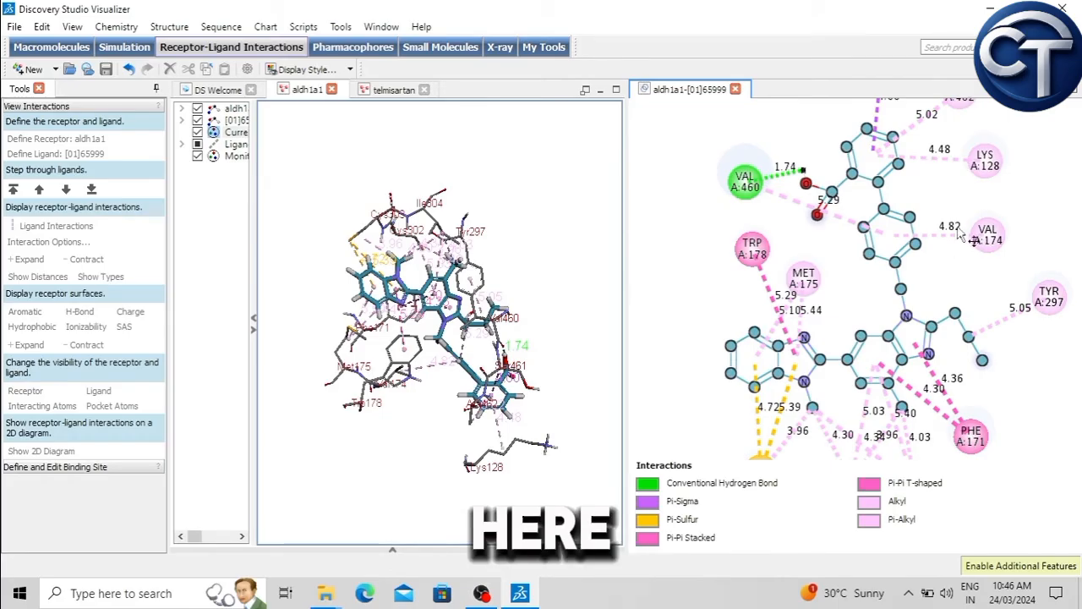
scroll(944, 245, "down", 3)
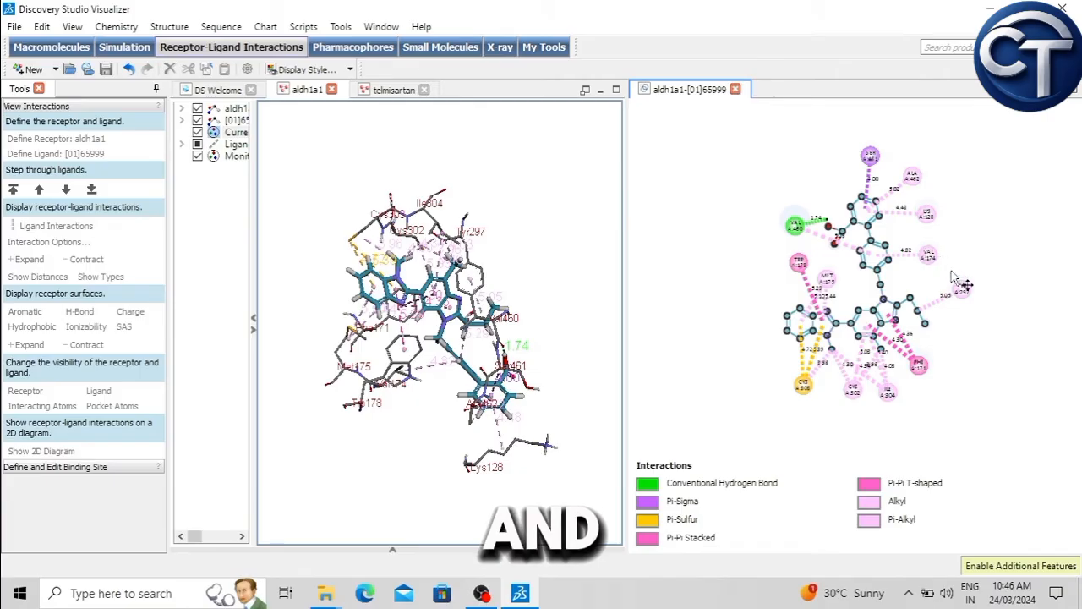
scroll(957, 276, "up", 1)
middle_click_drag(1014, 200, 1003, 219)
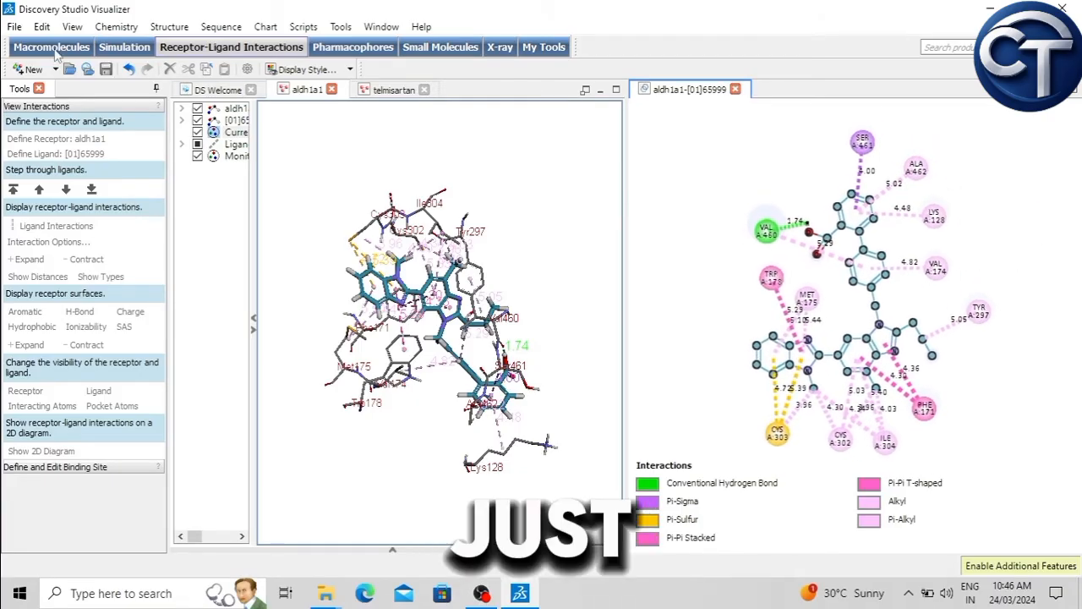
Step: Save the 2D diagram to the Desktop as an image file named aldh1a1-[01]65999
left_click(17, 28)
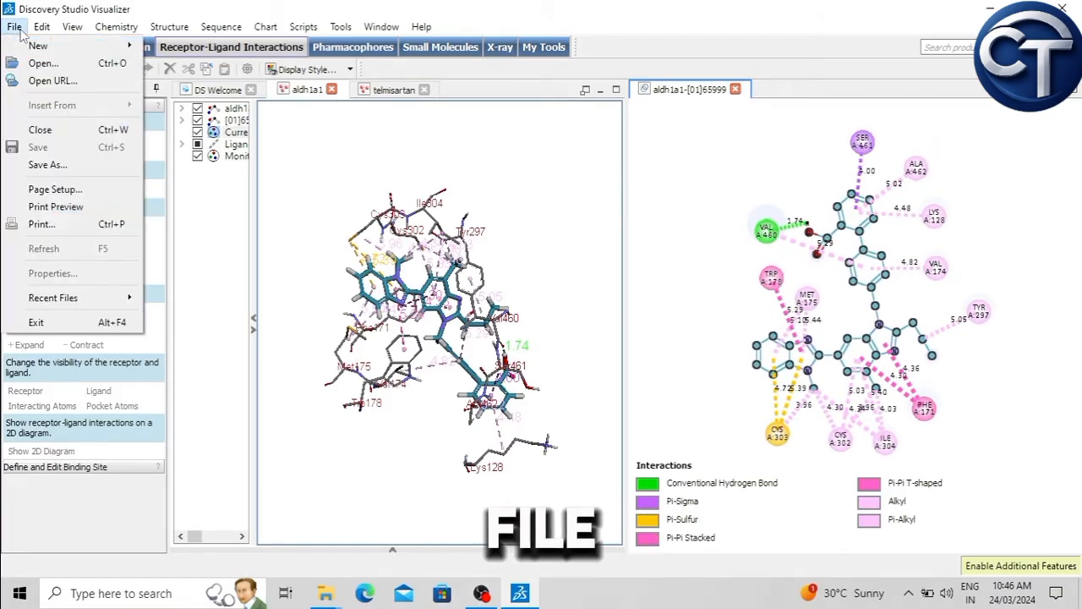
left_click(47, 165)
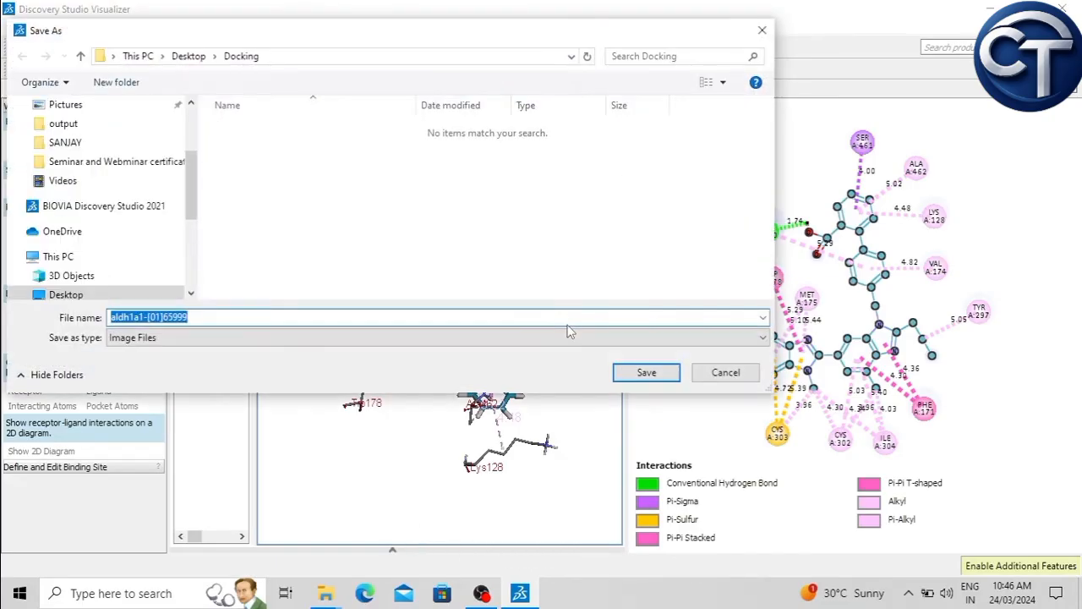
scroll(191, 186, "up", 3)
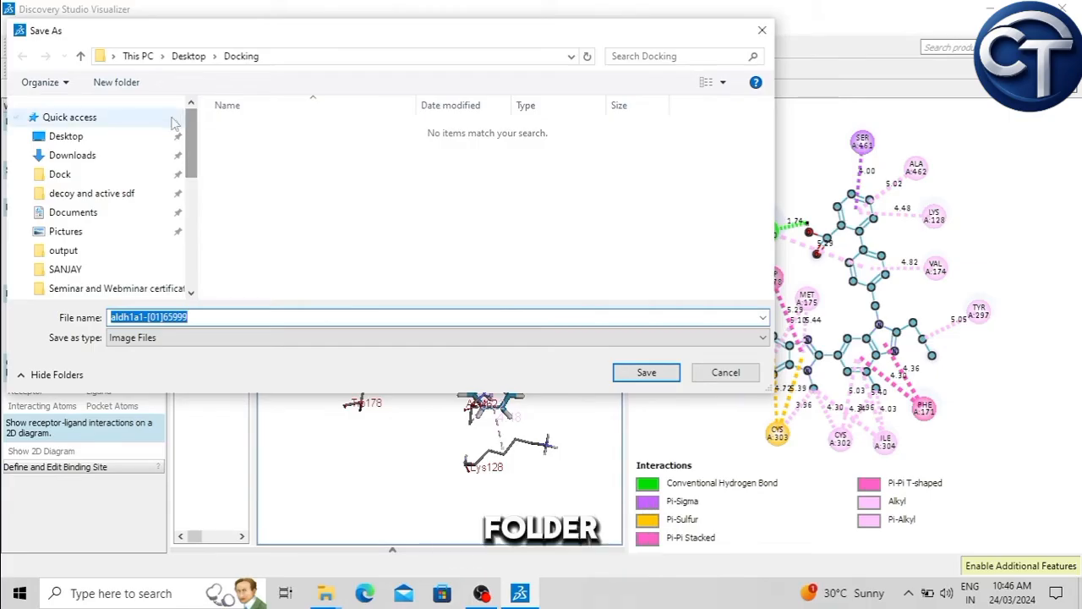
left_click(62, 139)
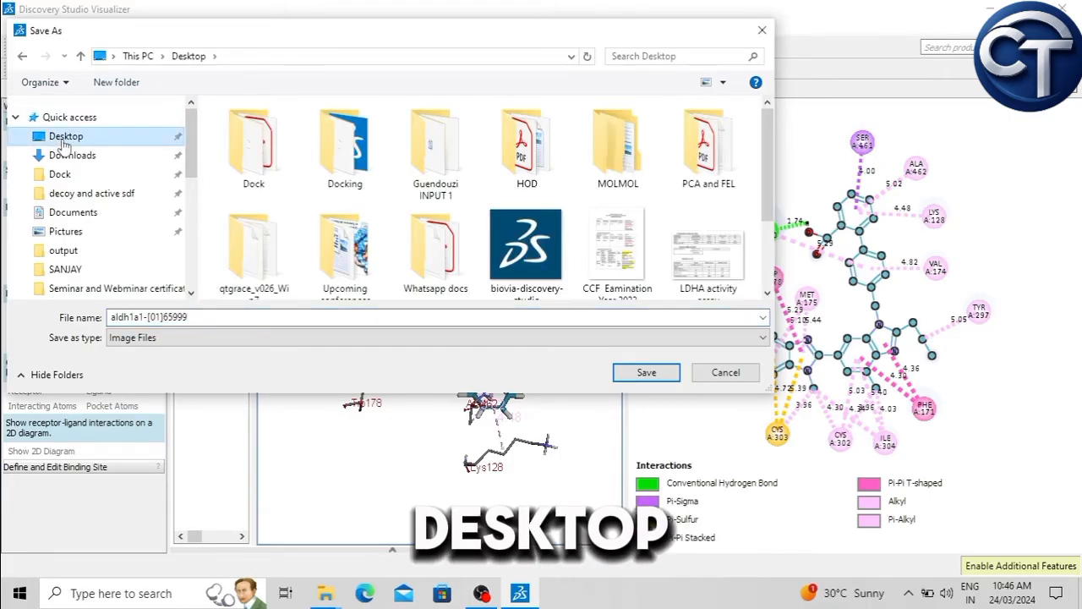
left_click(152, 338)
left_click(135, 348)
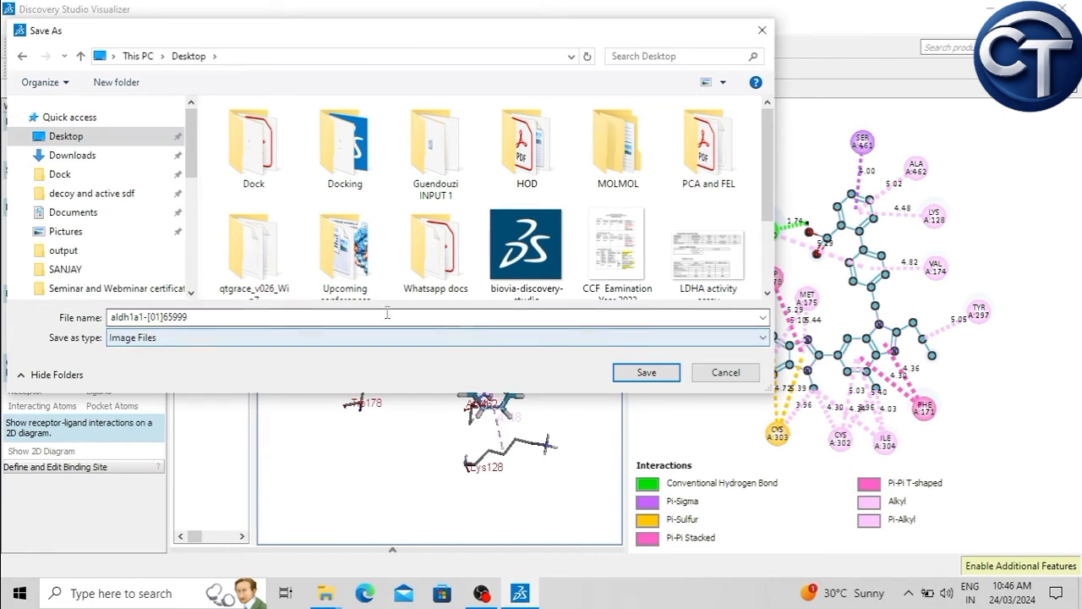
left_click(647, 372)
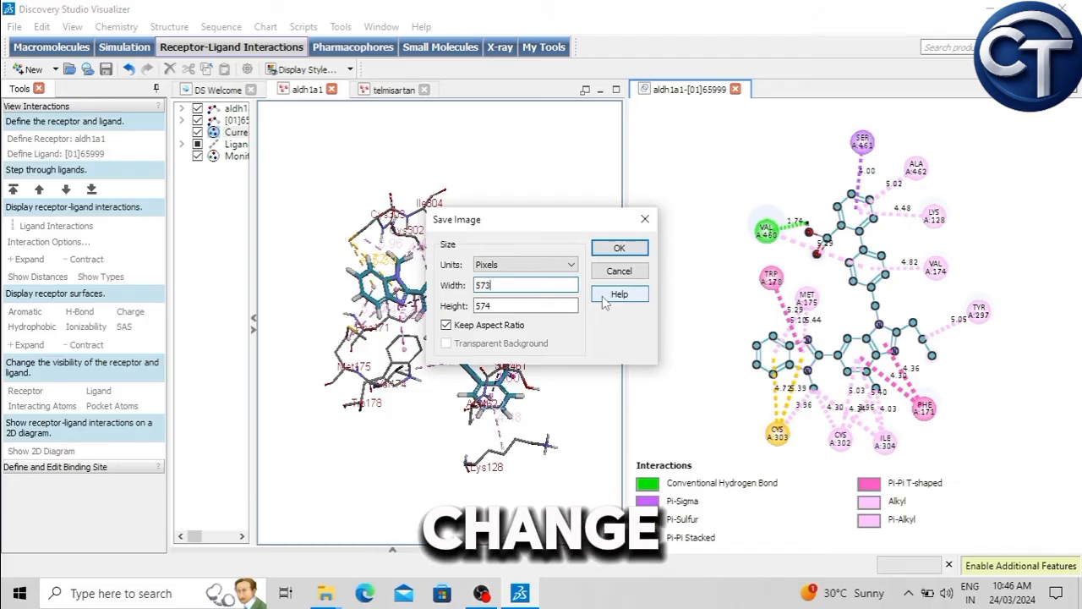
Step: Set the exported image's width to 4000 pixels, keeping the aspect ratio, and confirm the export
key("BackSpace")
key("BackSpace")
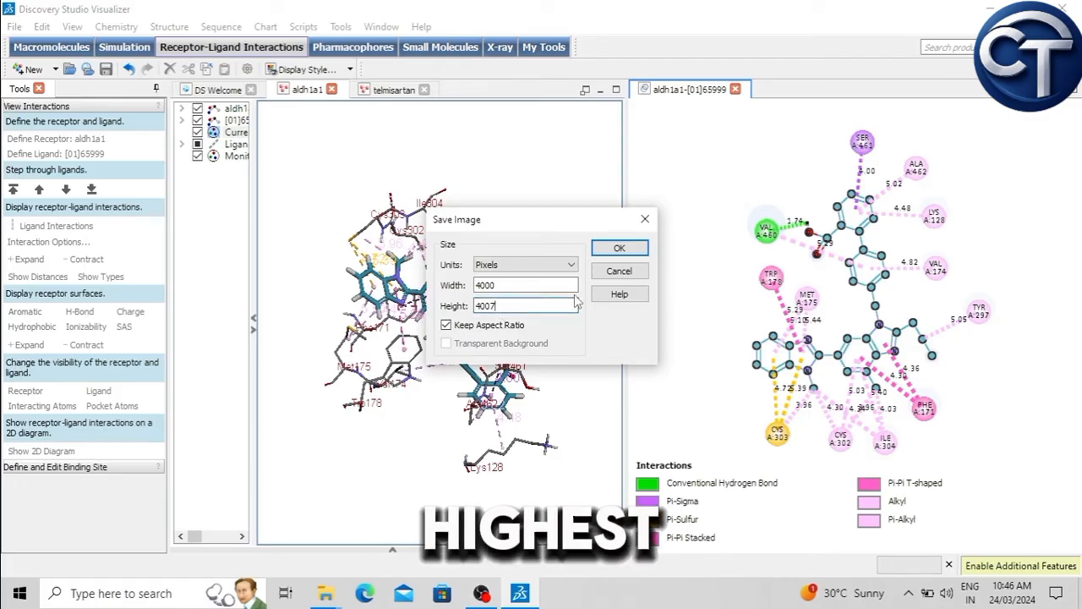
left_click(620, 249)
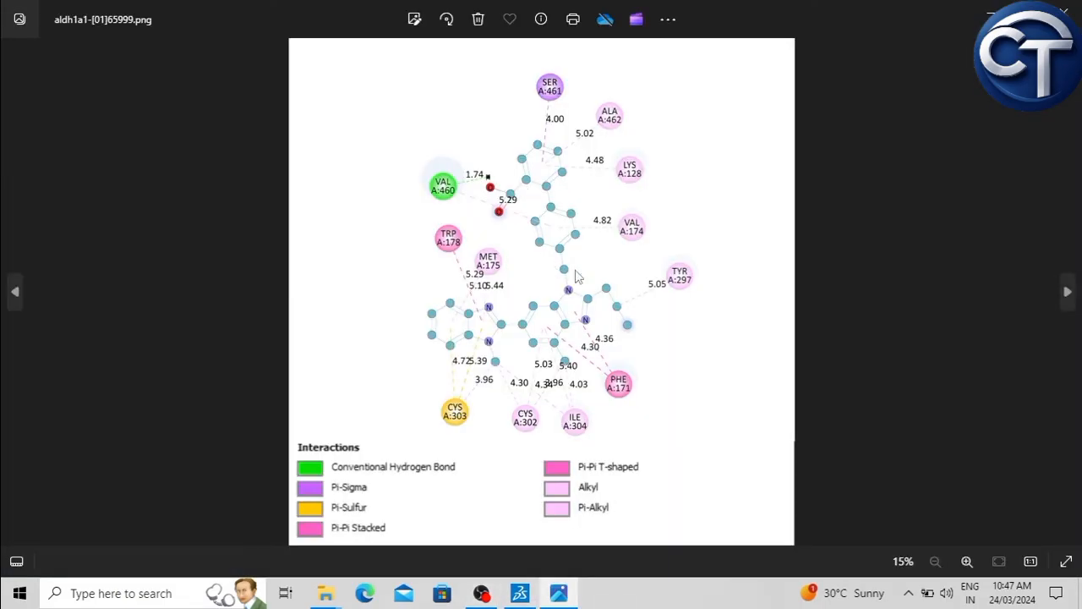
Step: Examine the saved aldh1a1-[01]65999.png up close in the image viewer to check its clarity
scroll(758, 311, "up", 3)
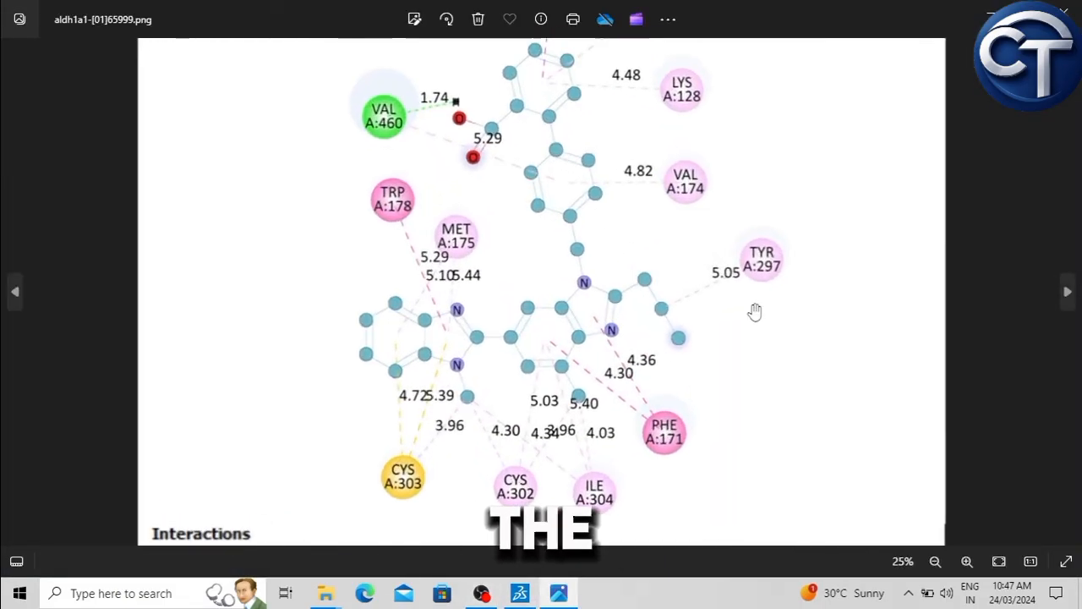
scroll(754, 312, "down", 2)
scroll(753, 313, "down", 1)
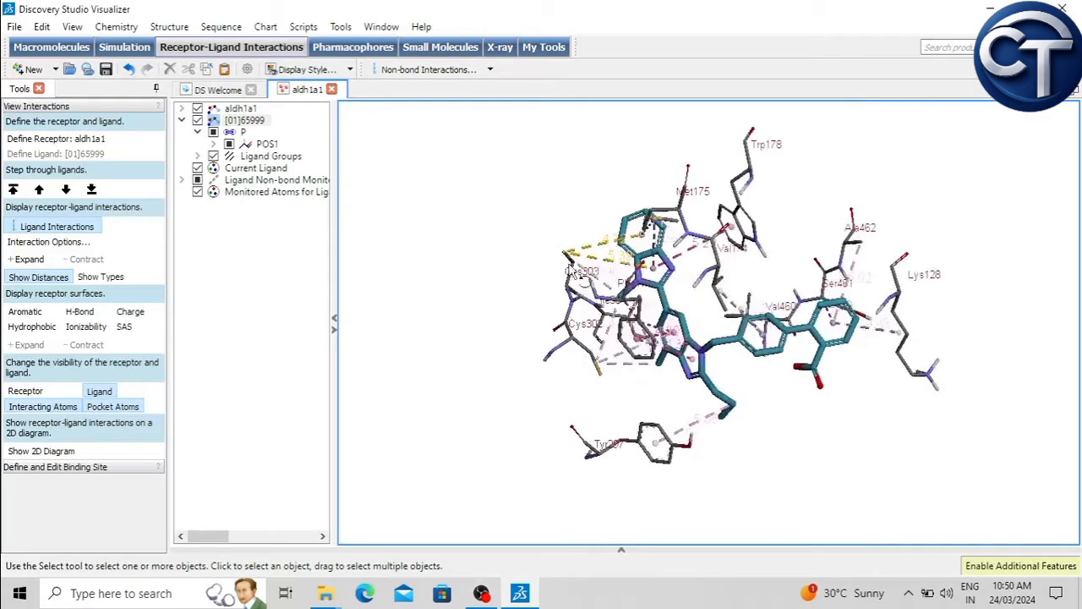
Step: Reorient the 3D complex and display the receptor's Aromatic surface, rotating it to look into the binding pocket
right_click_drag(744, 279, 807, 274)
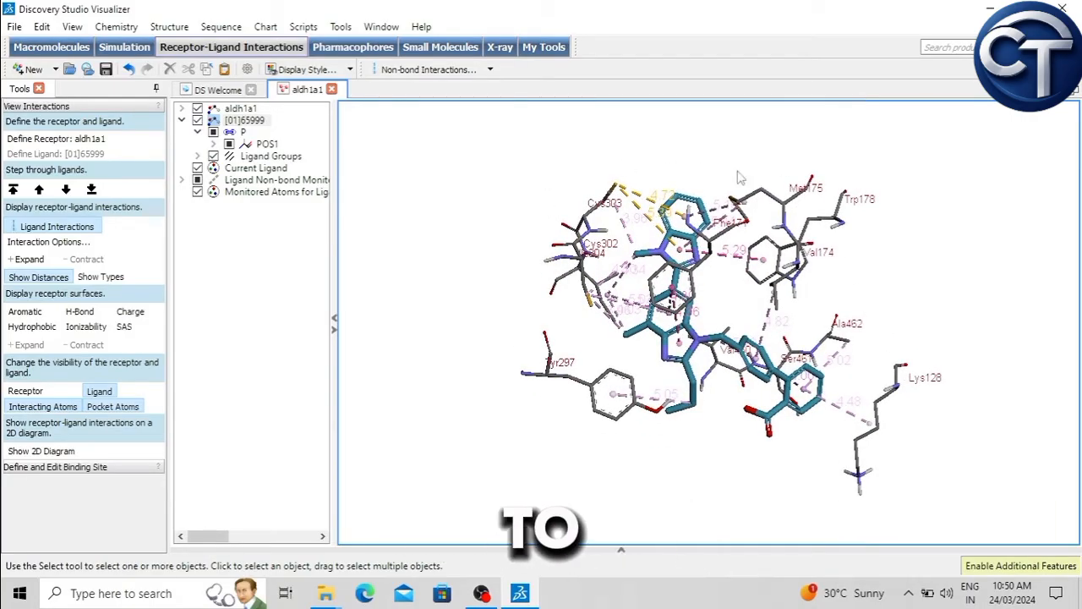
right_click_drag(956, 257, 698, 342)
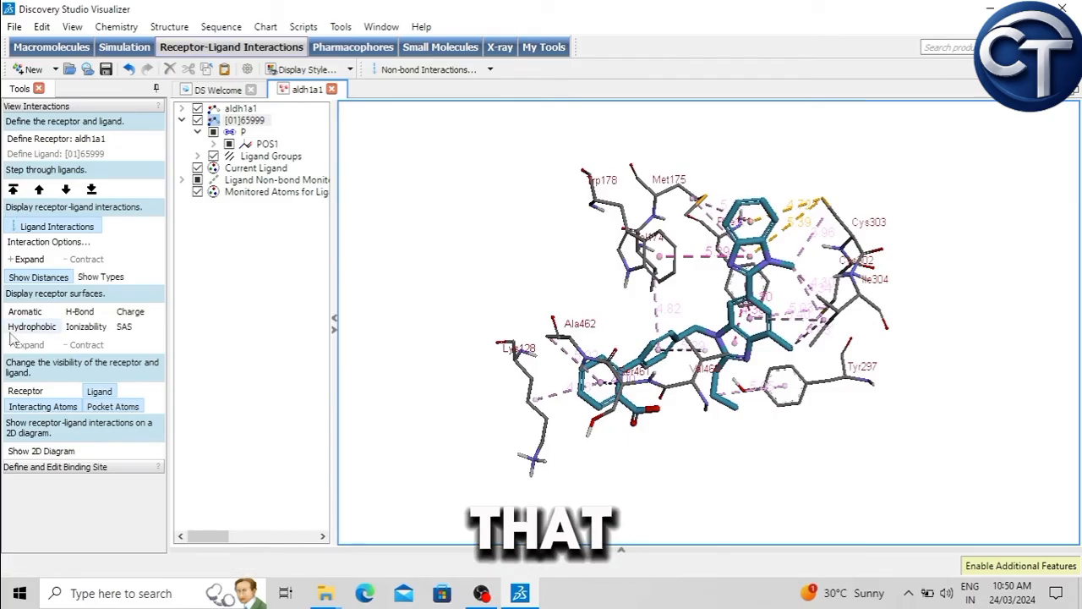
left_click(38, 314)
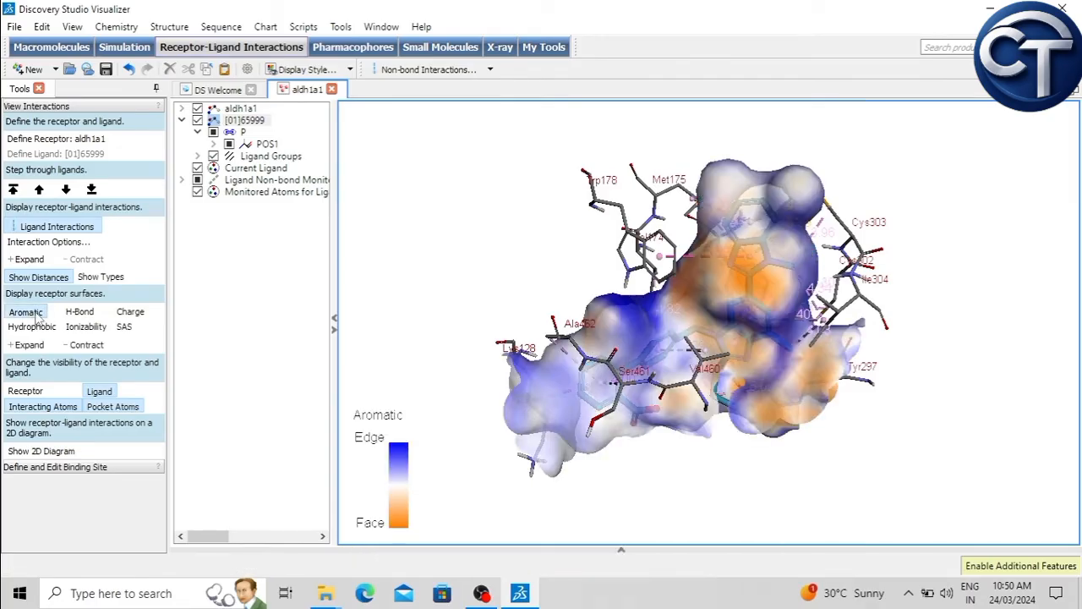
right_click_drag(485, 203, 786, 381)
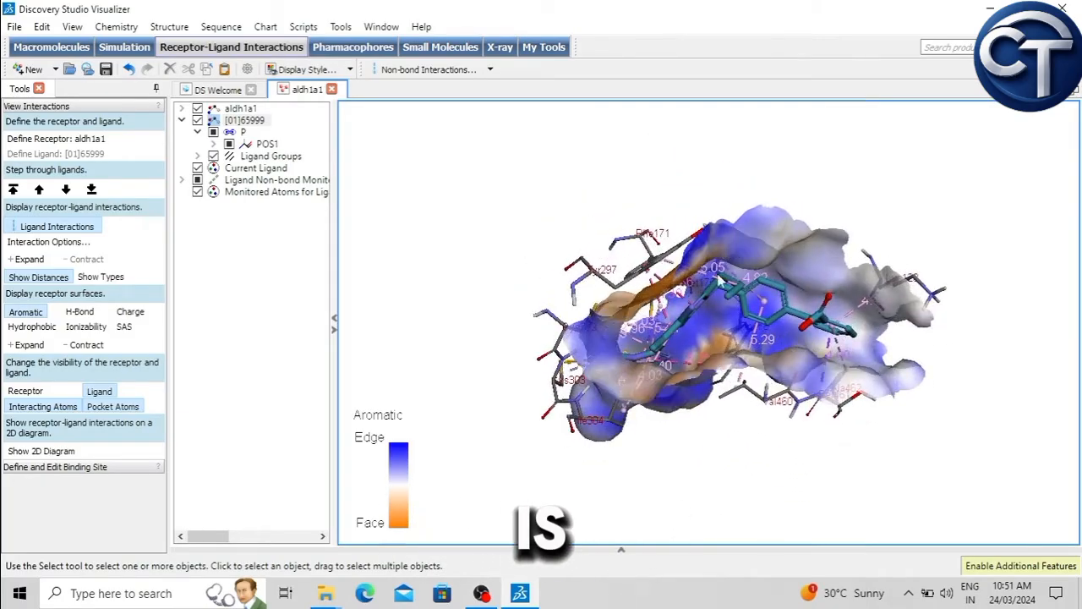
mouse_move(825, 183)
right_mouse_down()
mouse_move(821, 256)
mouse_move(853, 196)
mouse_move(835, 181)
right_mouse_up()
Step: Display the receptor's H-Bond surface and view it from another angle, followed by the Hydrophobic surface
left_click(80, 312)
right_click_drag(703, 454, 707, 487)
mouse_move(683, 450)
right_mouse_down()
mouse_move(702, 434)
mouse_move(671, 475)
mouse_move(666, 462)
mouse_move(652, 481)
mouse_move(685, 449)
mouse_move(672, 454)
right_mouse_up()
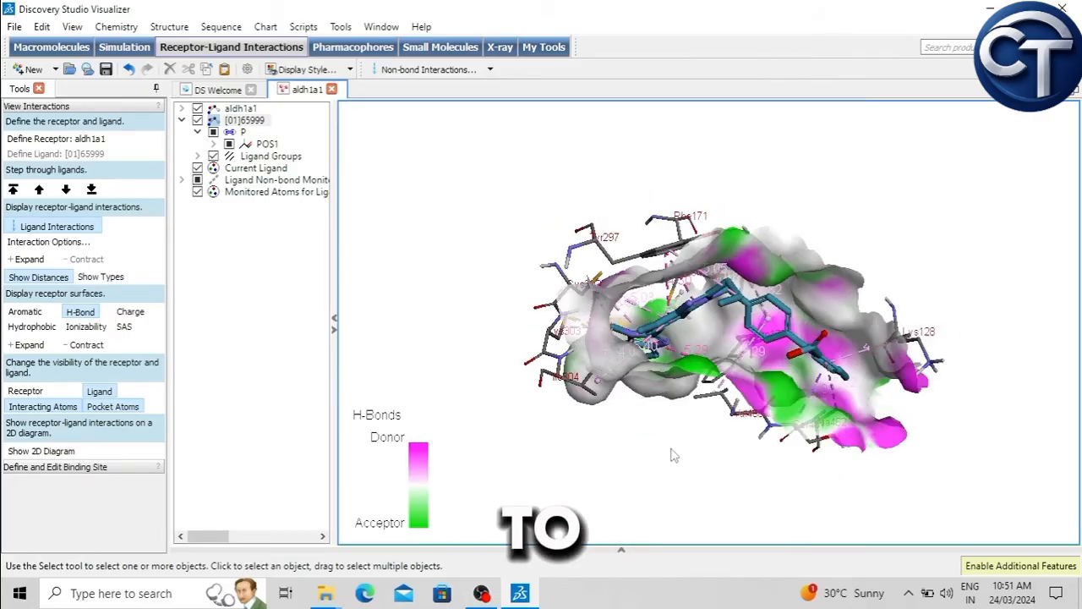
left_click(32, 327)
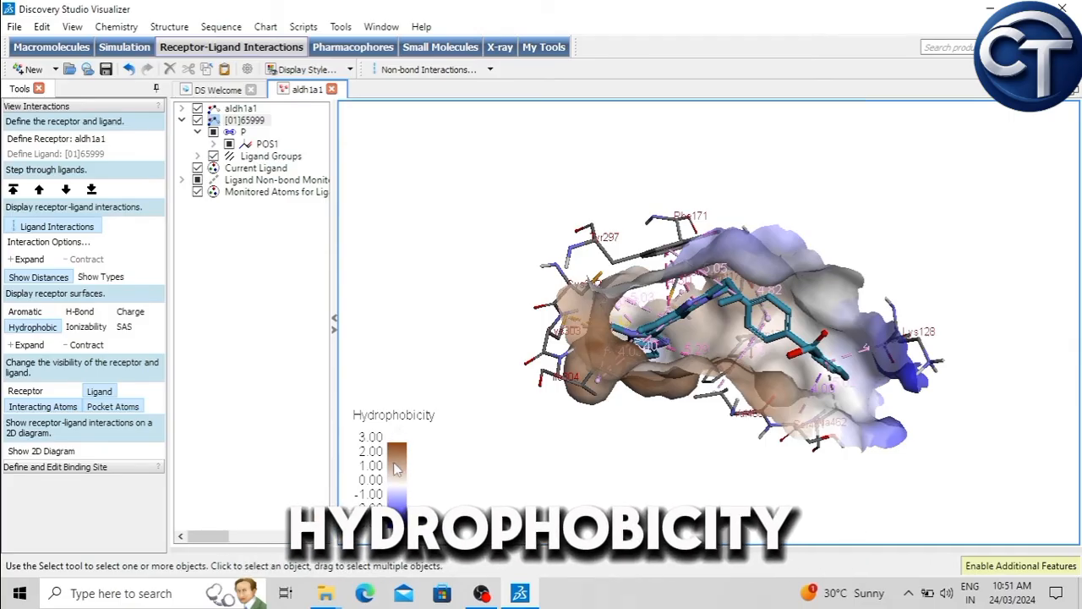
right_click_drag(607, 484, 594, 430)
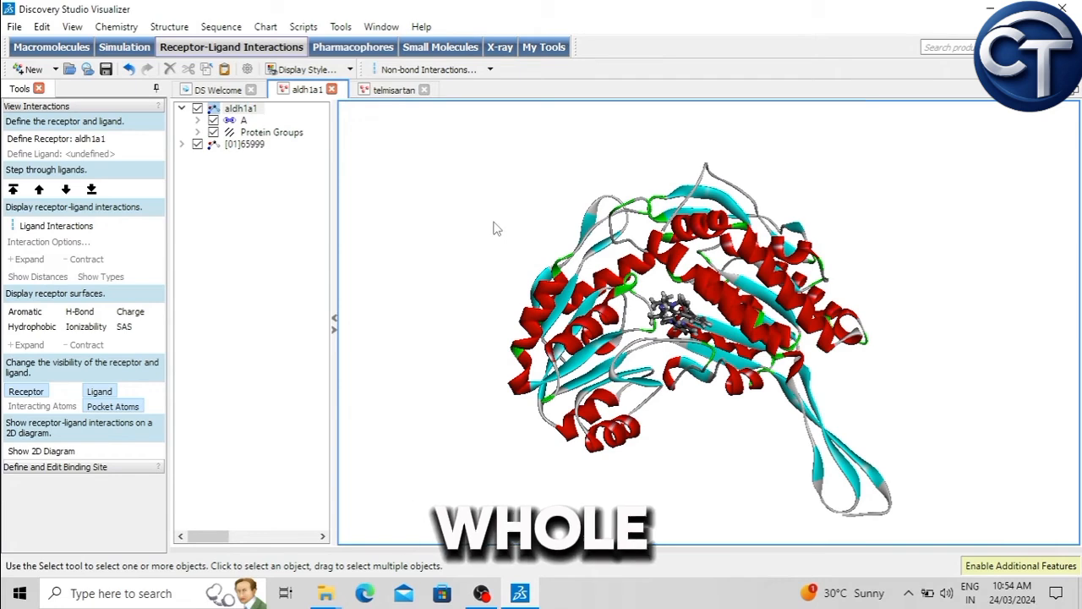
Step: Add a solid Solvent-style surface colored by Hydrophobicity to the whole aldh1a1 receptor
left_click(254, 113)
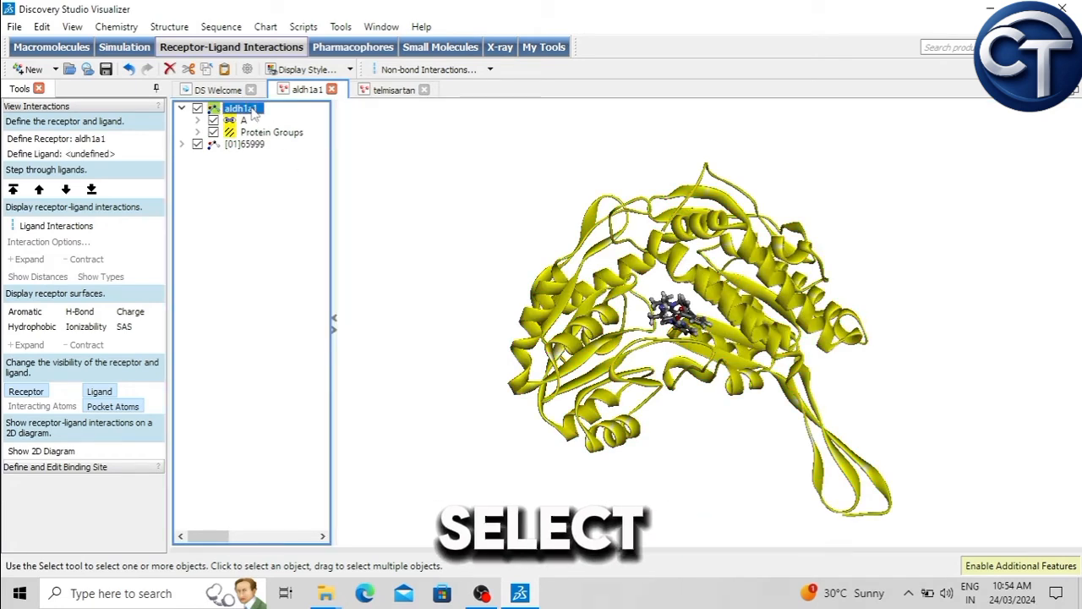
left_click(169, 27)
mouse_move(254, 105)
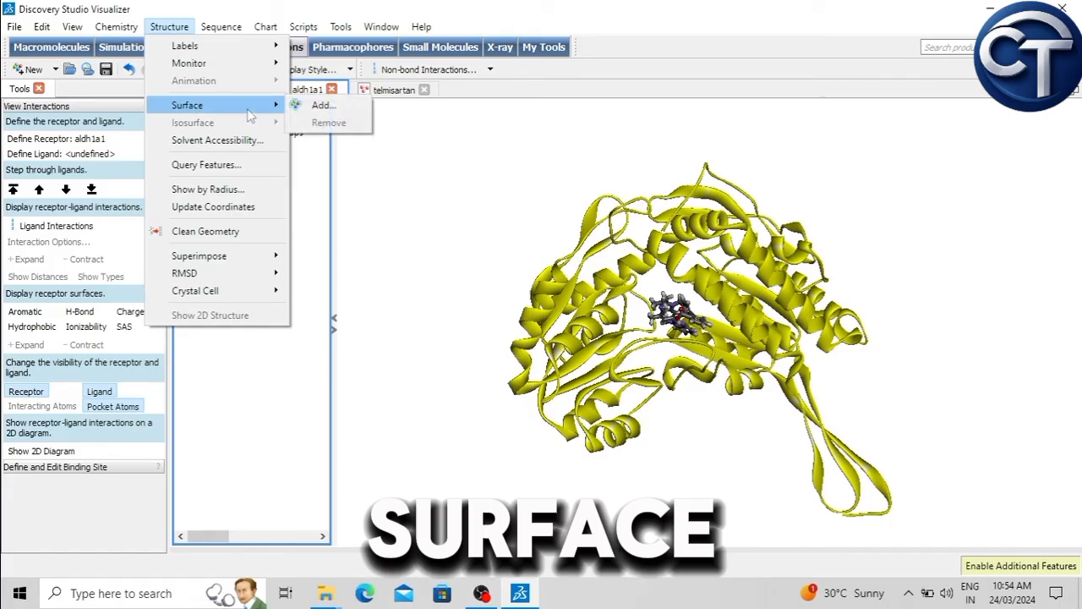
left_click(320, 107)
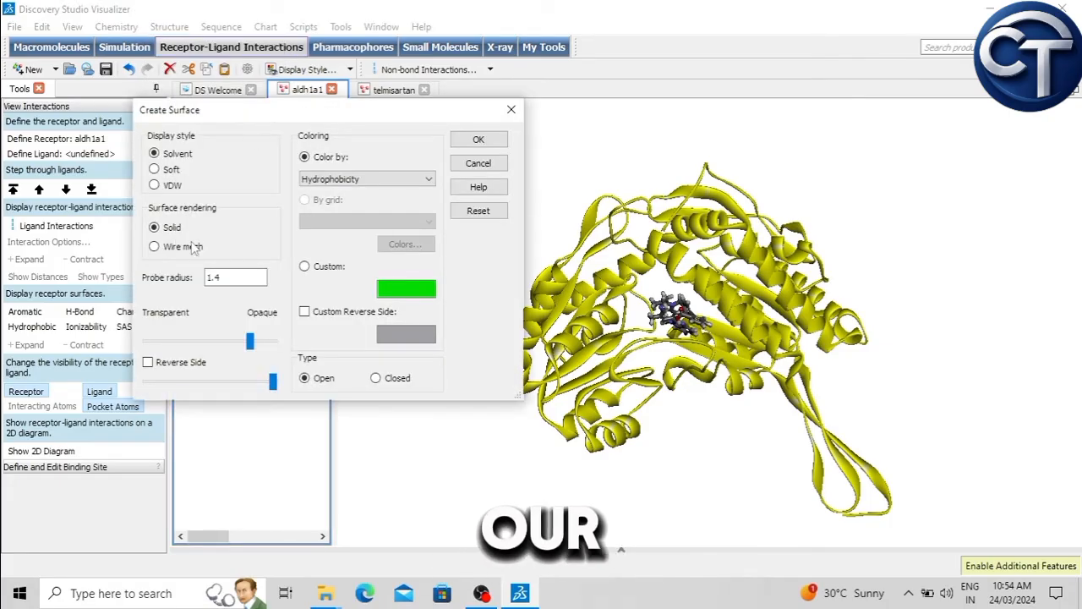
left_click(170, 169)
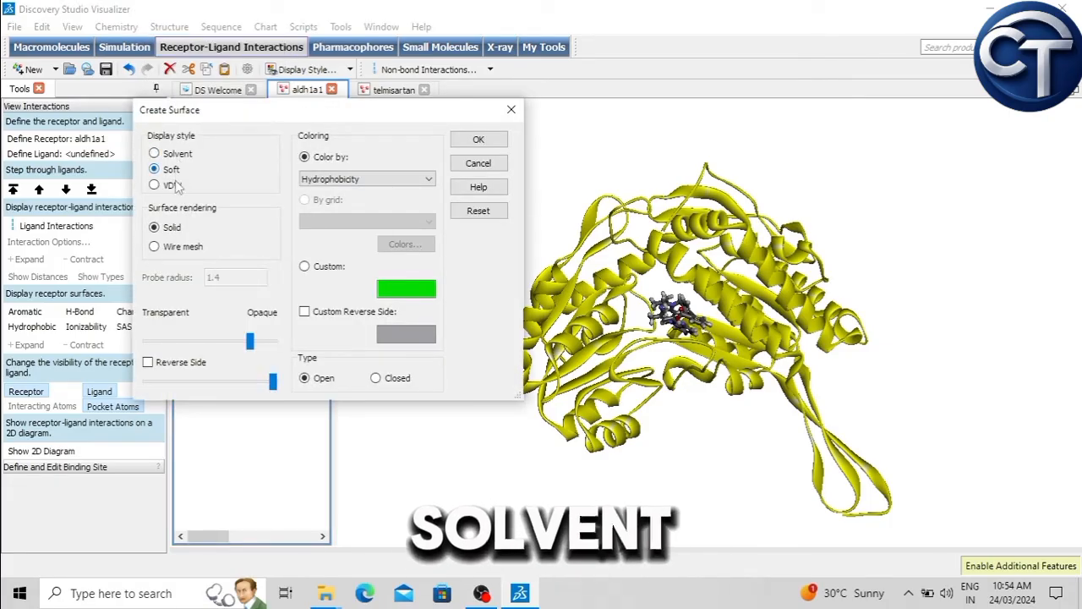
left_click(153, 246)
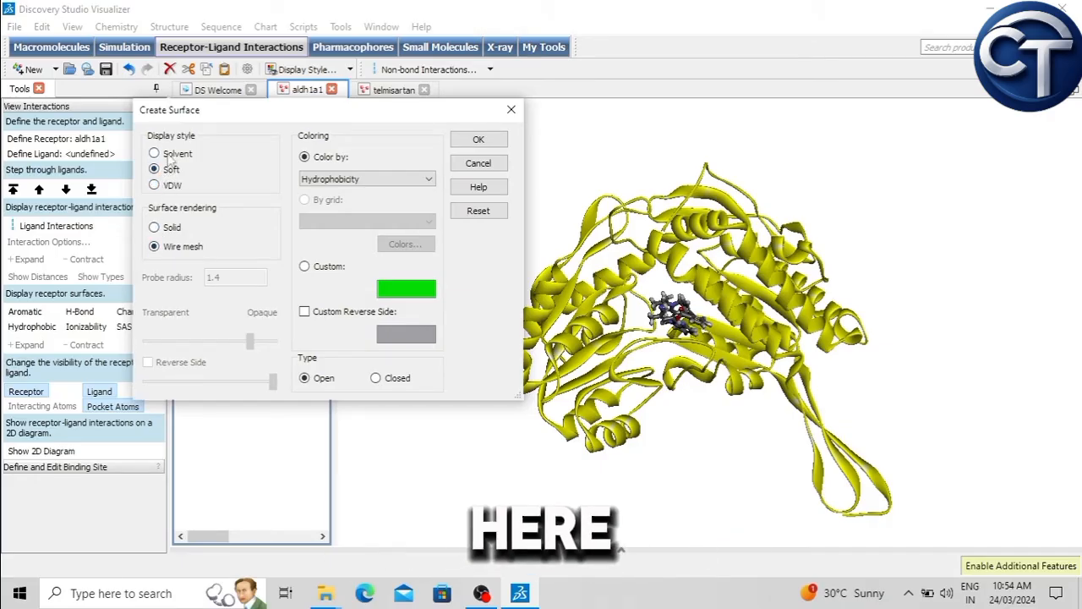
left_click(171, 156)
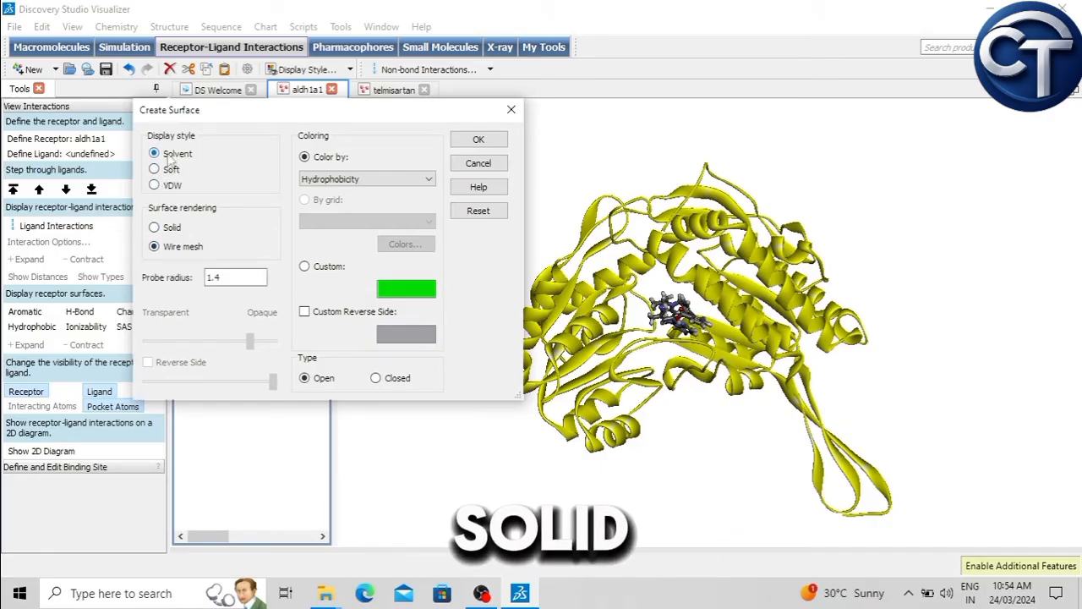
left_click(169, 229)
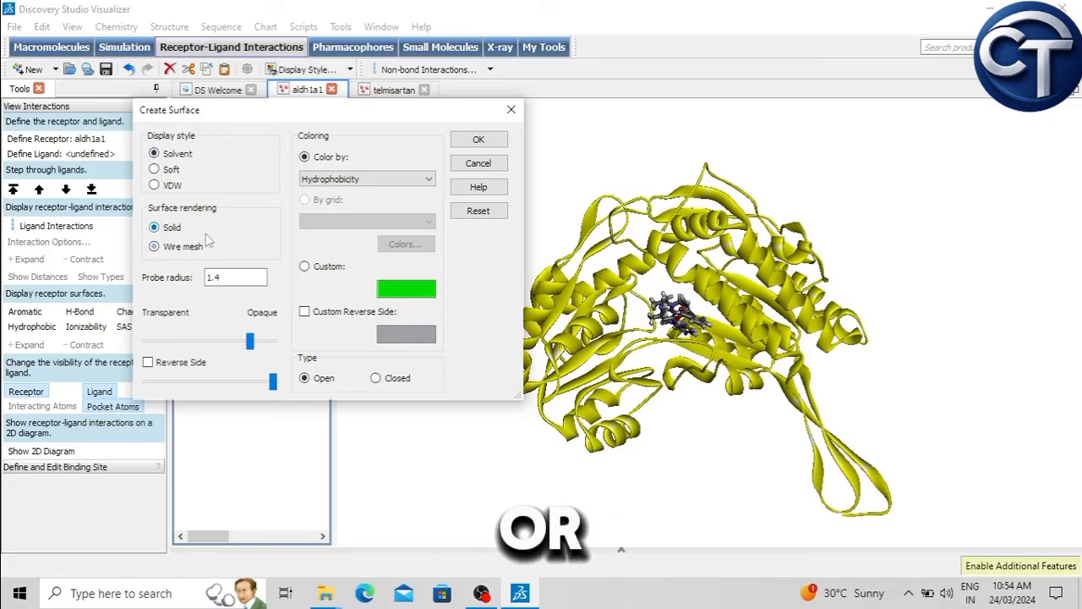
left_click(479, 140)
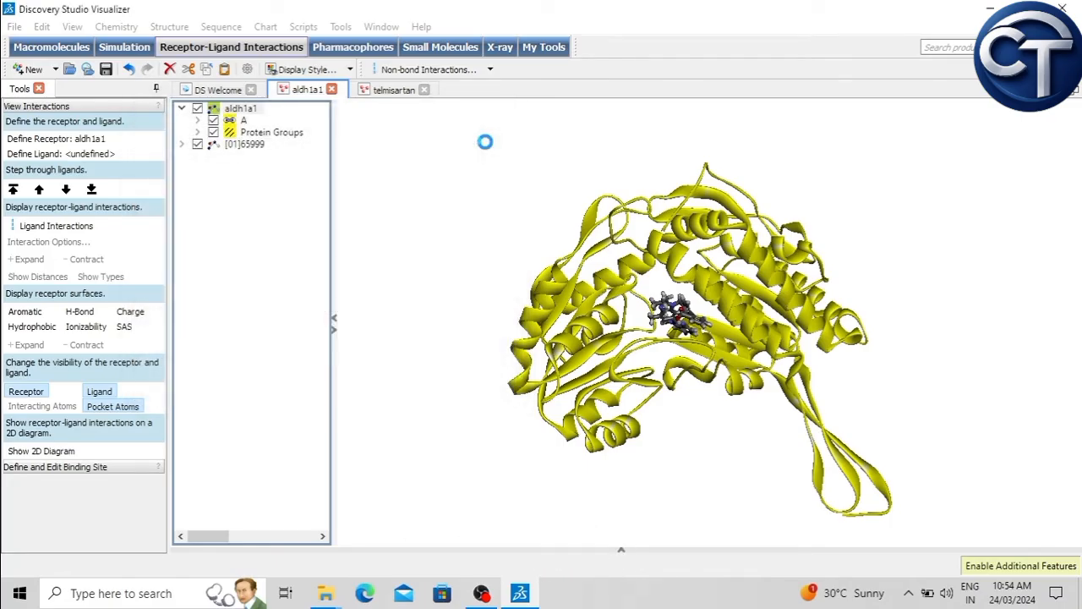
left_click(472, 211)
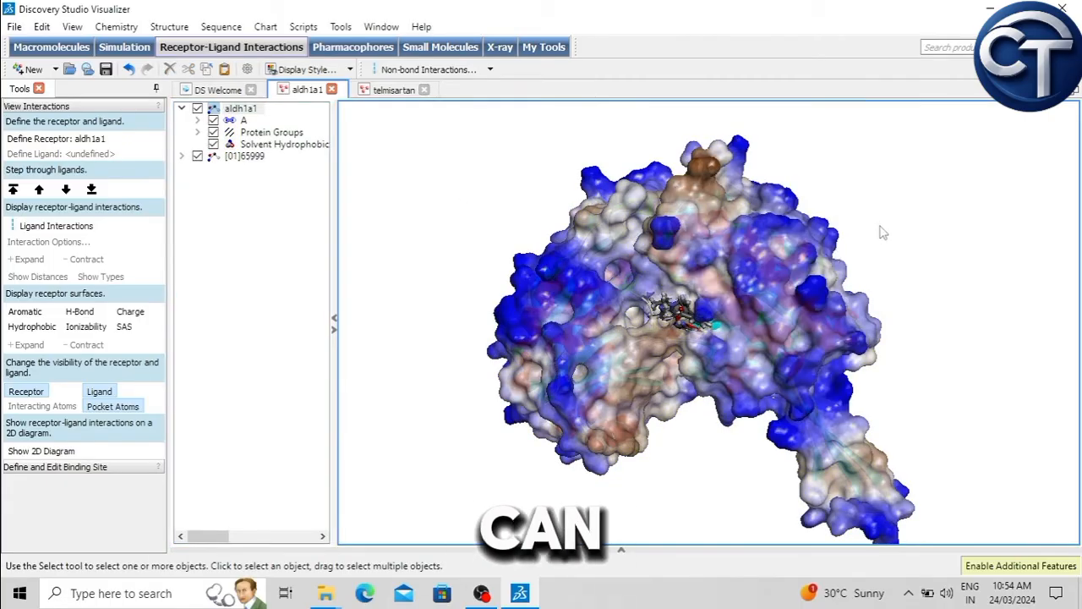
Step: Add a wire mesh Solvent surface to aldh1a1, keeping the Hydrophobicity coloring
right_click_drag(873, 265, 747, 195)
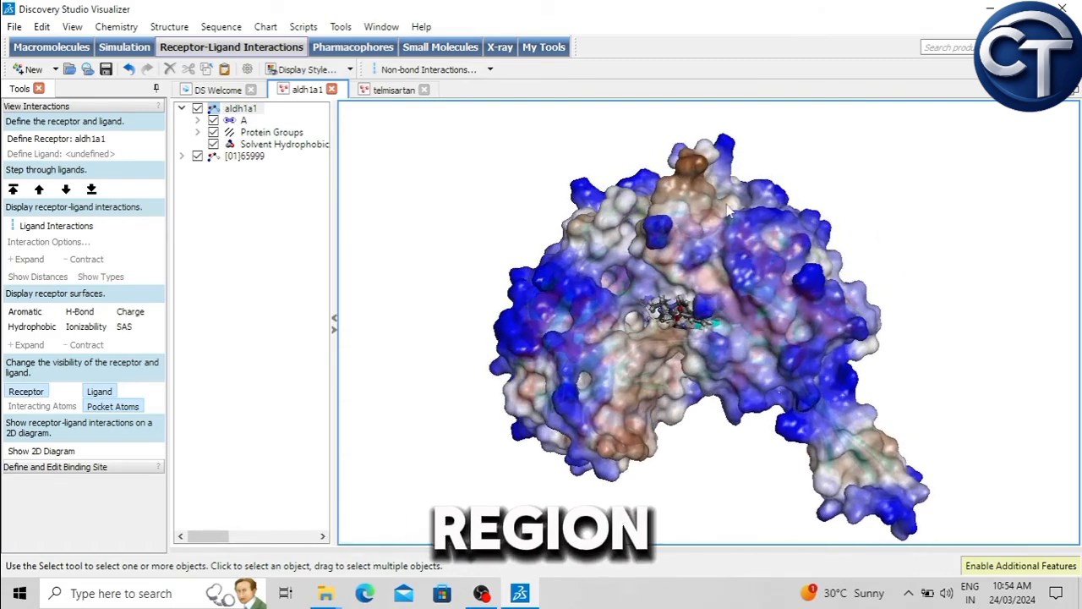
right_click_drag(701, 466, 726, 449)
scroll(653, 331, "up", 5)
scroll(657, 331, "down", 5)
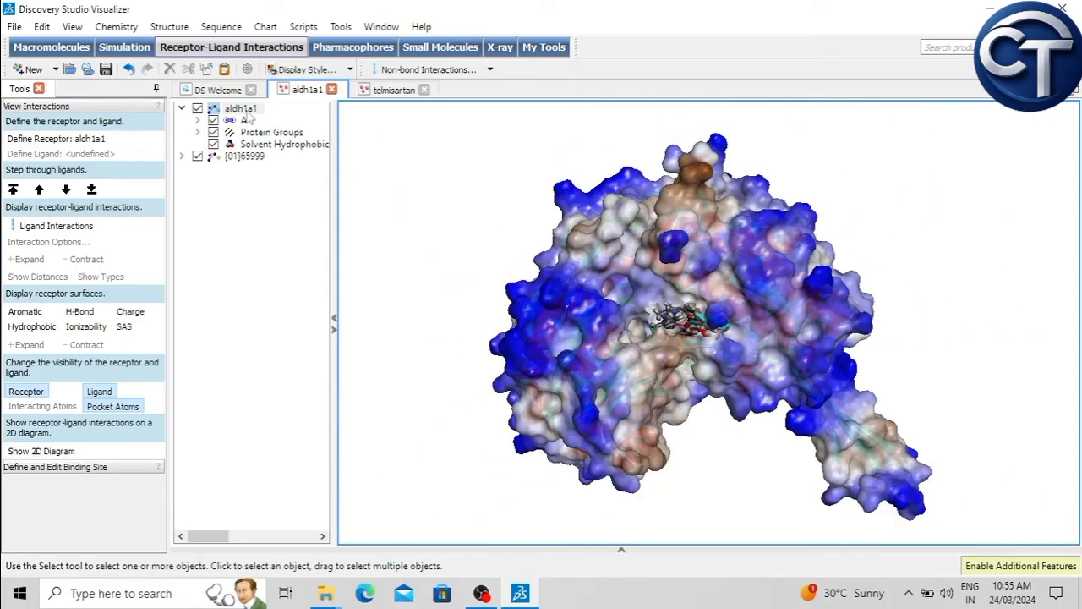
left_click(241, 108)
left_click(169, 27)
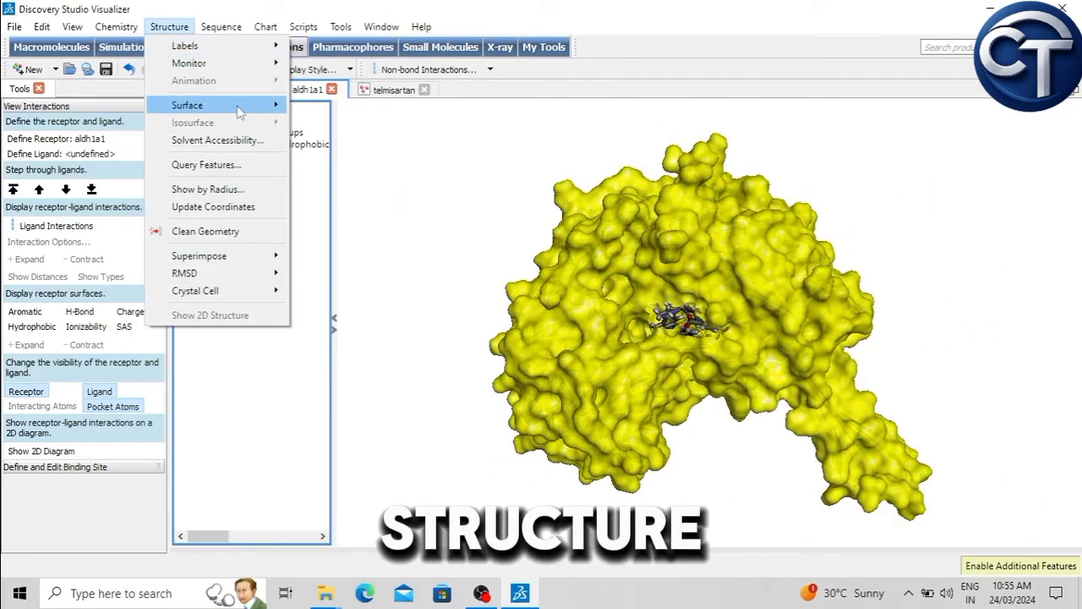
mouse_move(240, 112)
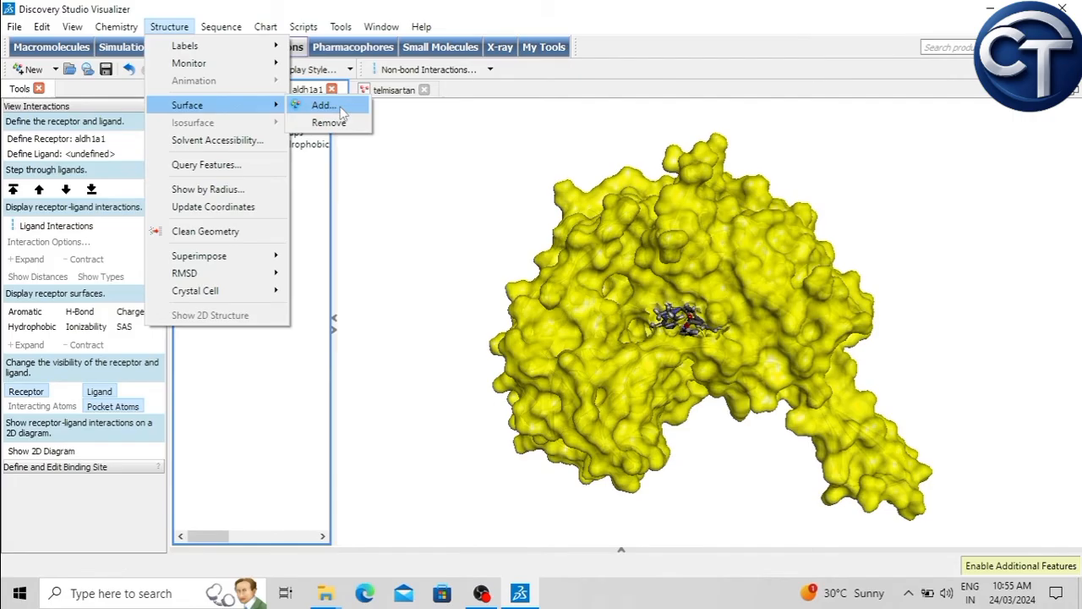
left_click(340, 110)
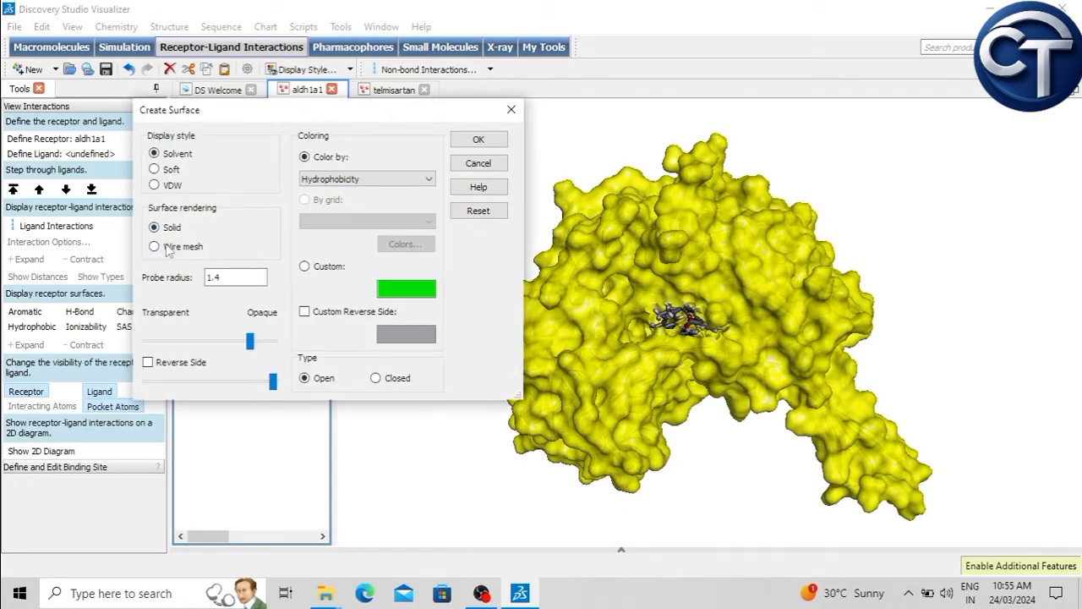
left_click(156, 247)
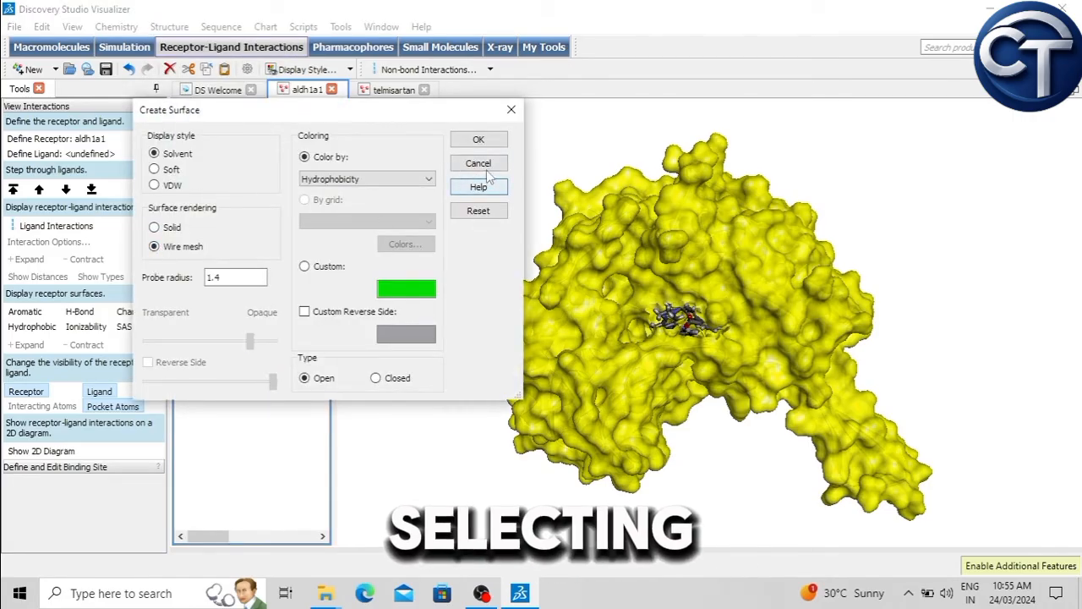
left_click(478, 140)
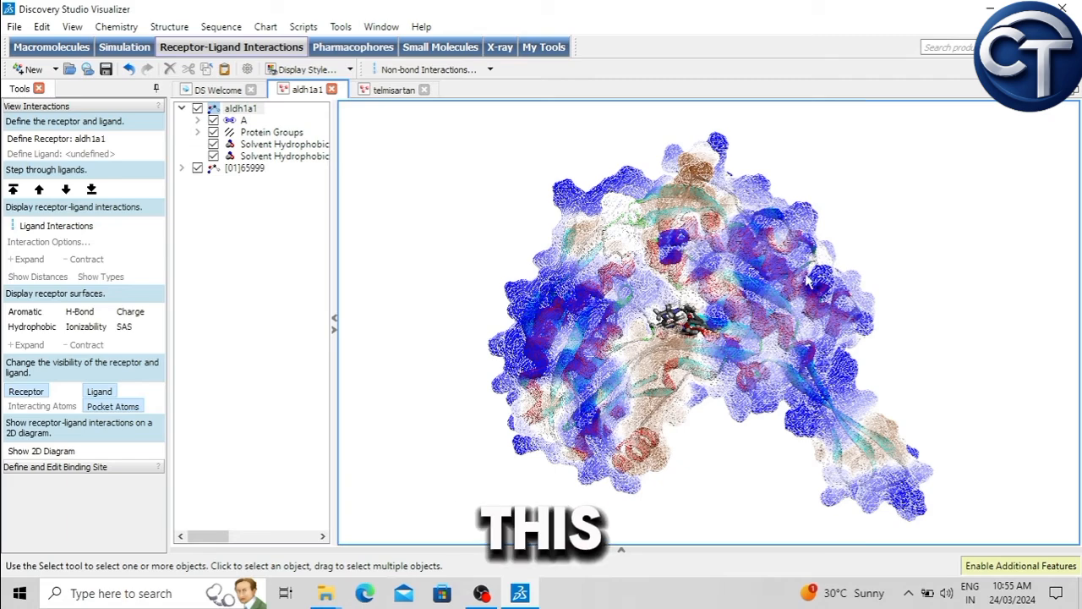
Step: Add another wire mesh Solvent surface to aldh1a1, this time colored by Parent Color
right_click_drag(673, 301, 558, 326)
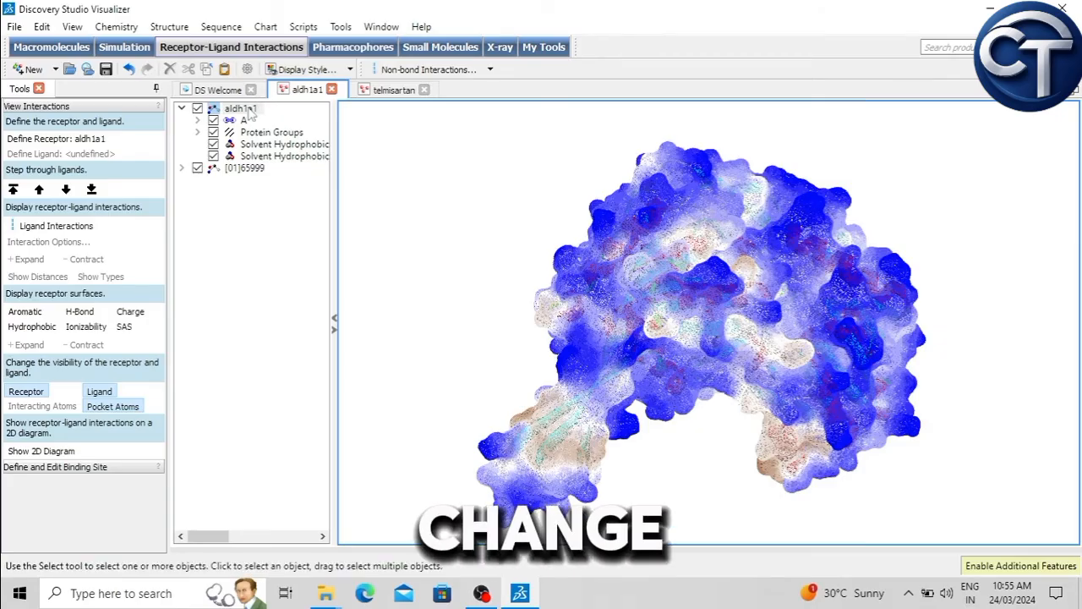
key("ctrl+a")
left_click(169, 27)
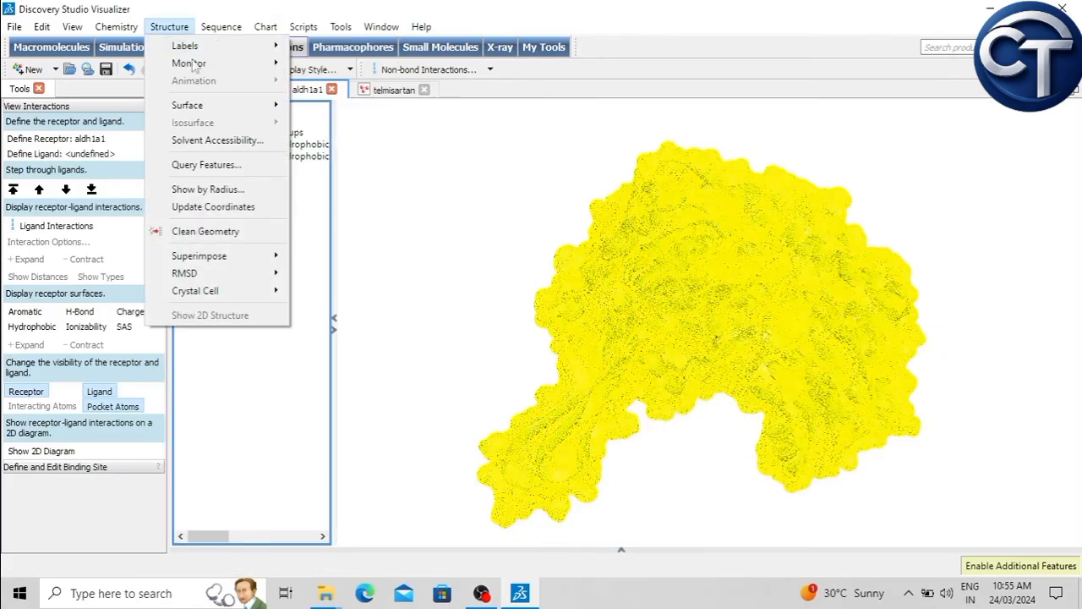
mouse_move(259, 106)
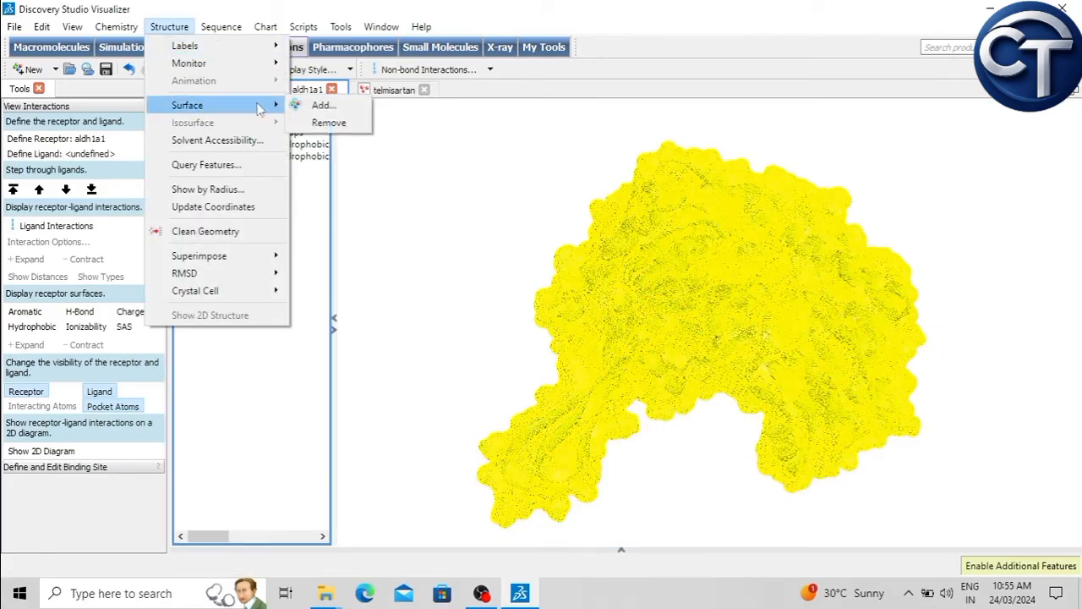
left_click(321, 106)
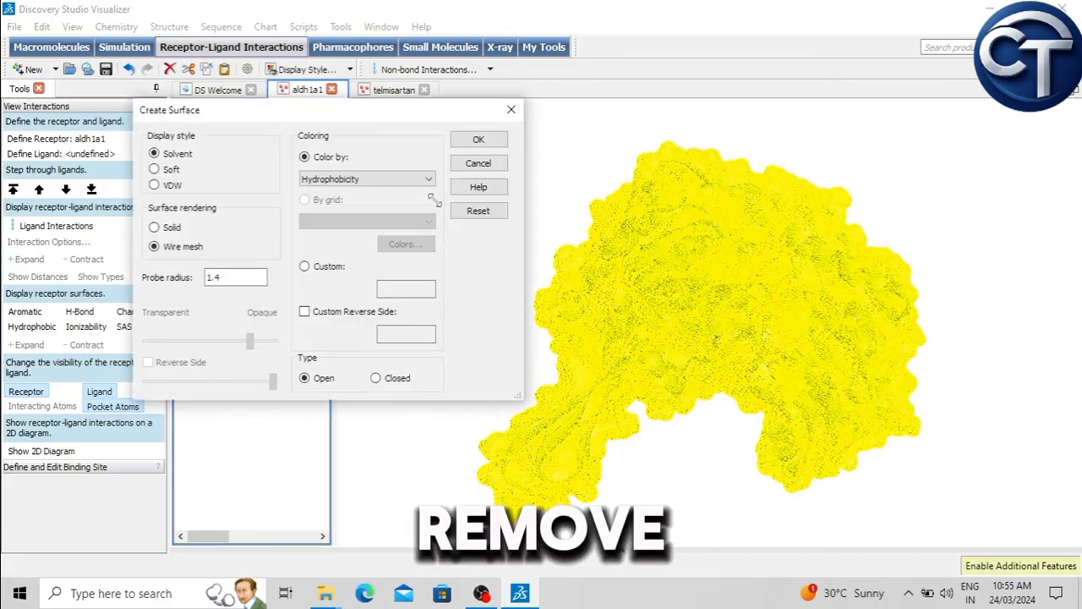
left_click(338, 179)
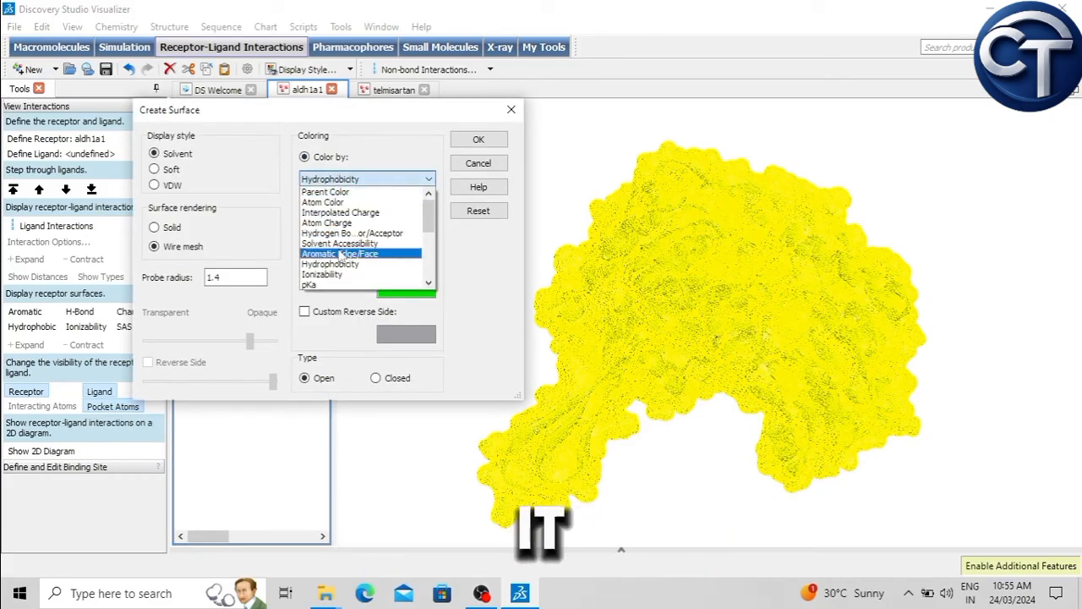
left_click(326, 192)
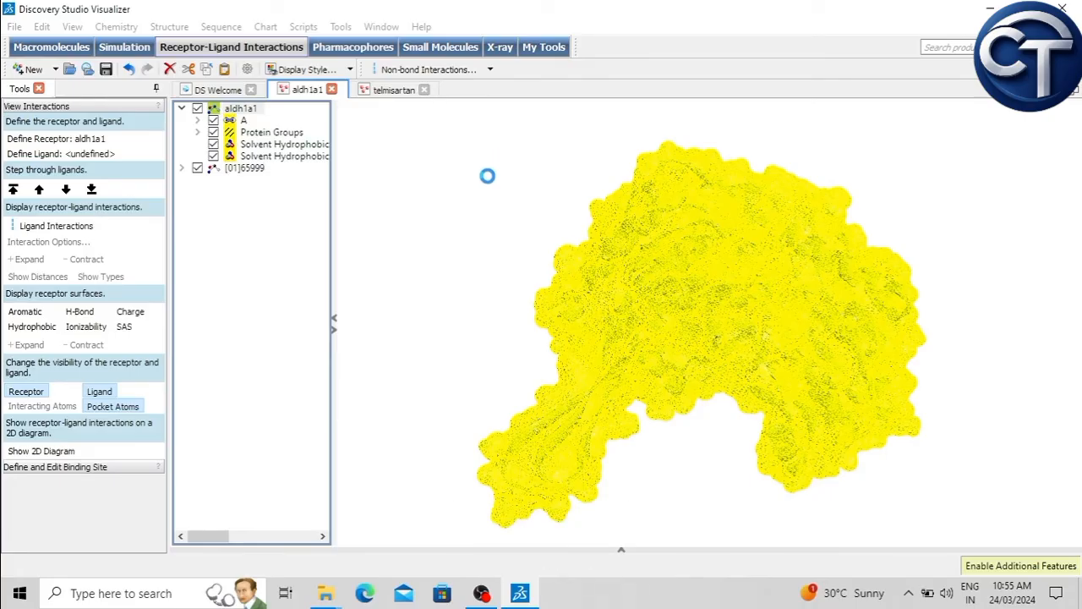
left_click(466, 204)
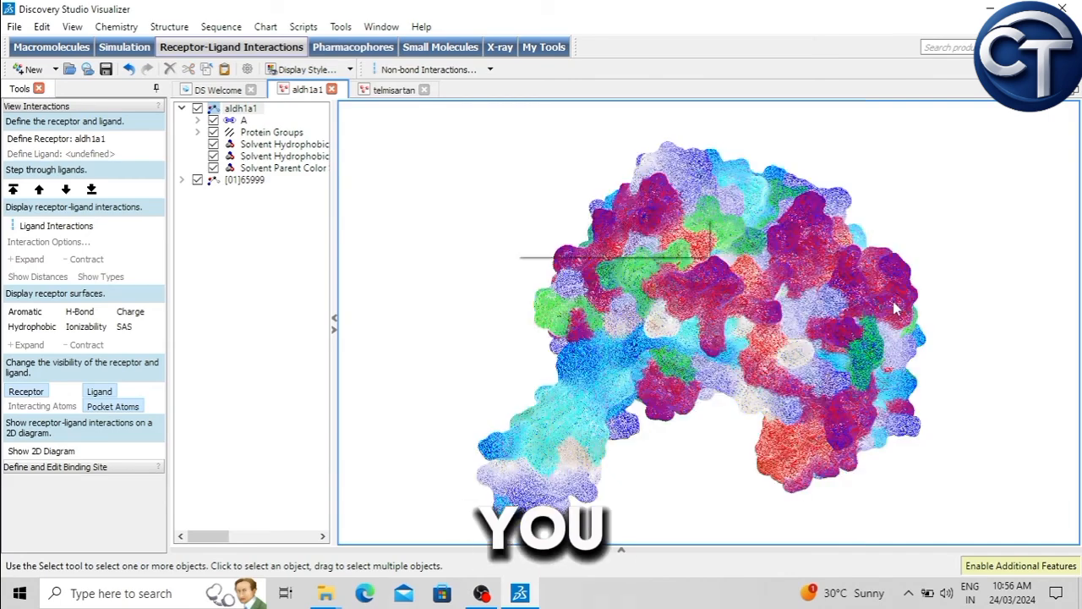
right_click(519, 222)
left_click(962, 254)
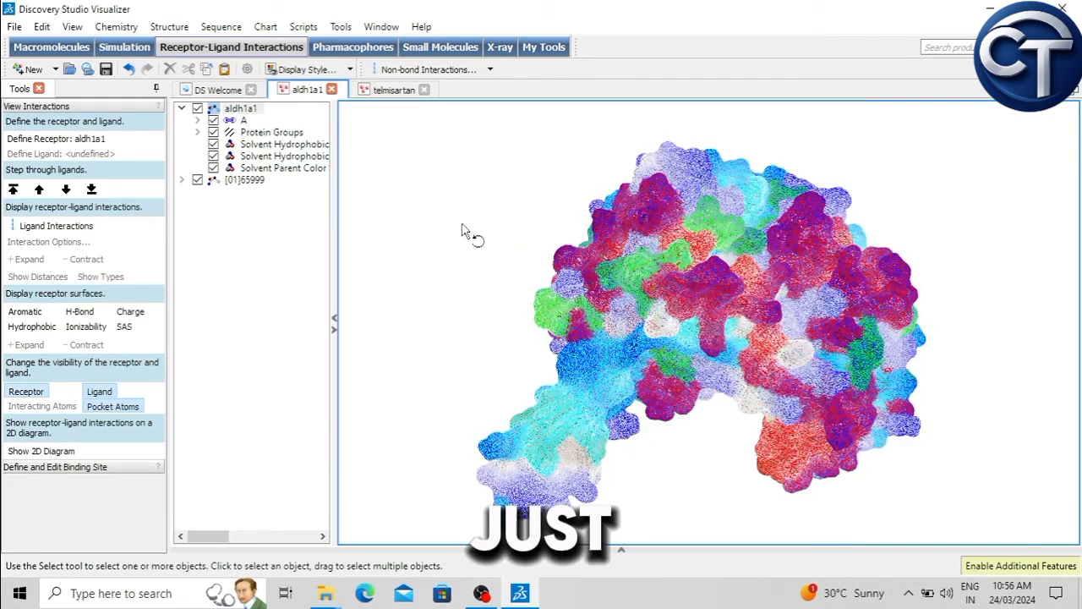
Step: View the layered surfaces from other angles and hide both Solvent Hydrophobicity surfaces and the Solvent Parent Color surface
right_click_drag(463, 225, 463, 226)
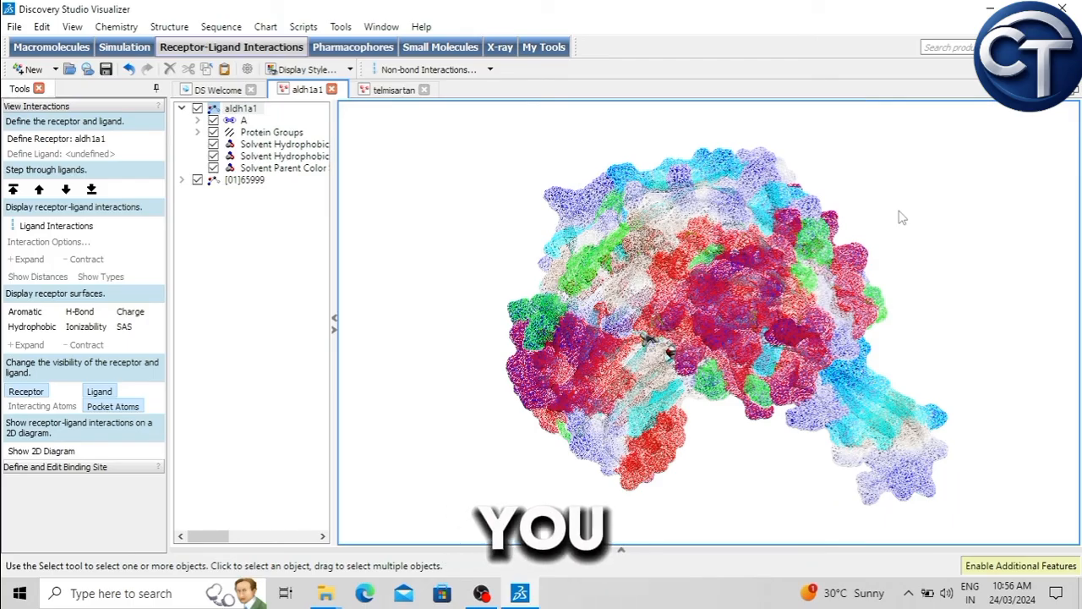
left_click_drag(909, 222, 216, 146)
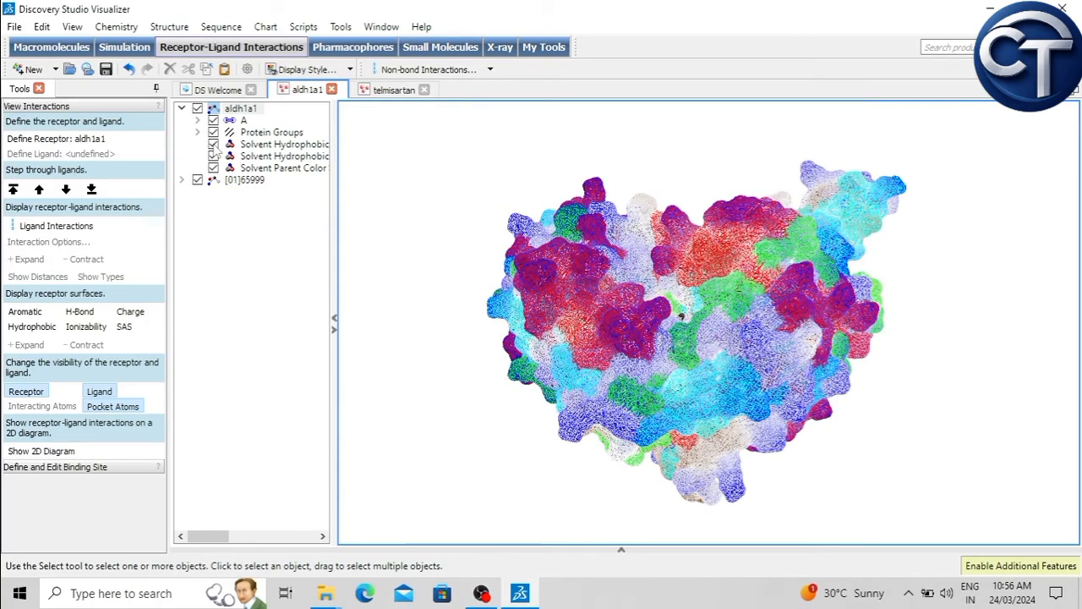
left_click(213, 145)
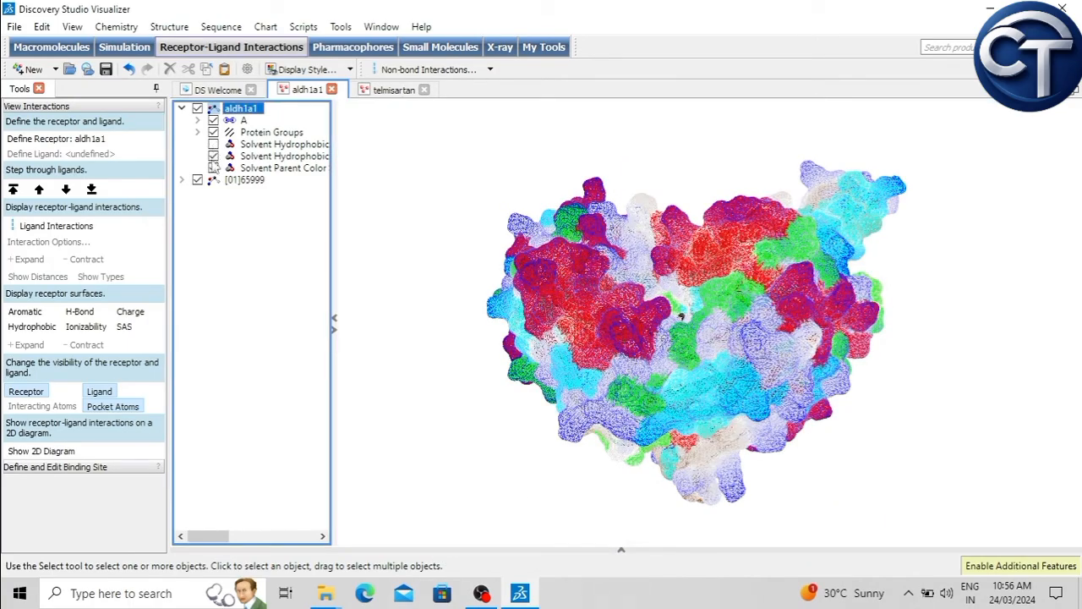
left_click(213, 157)
left_click(213, 168)
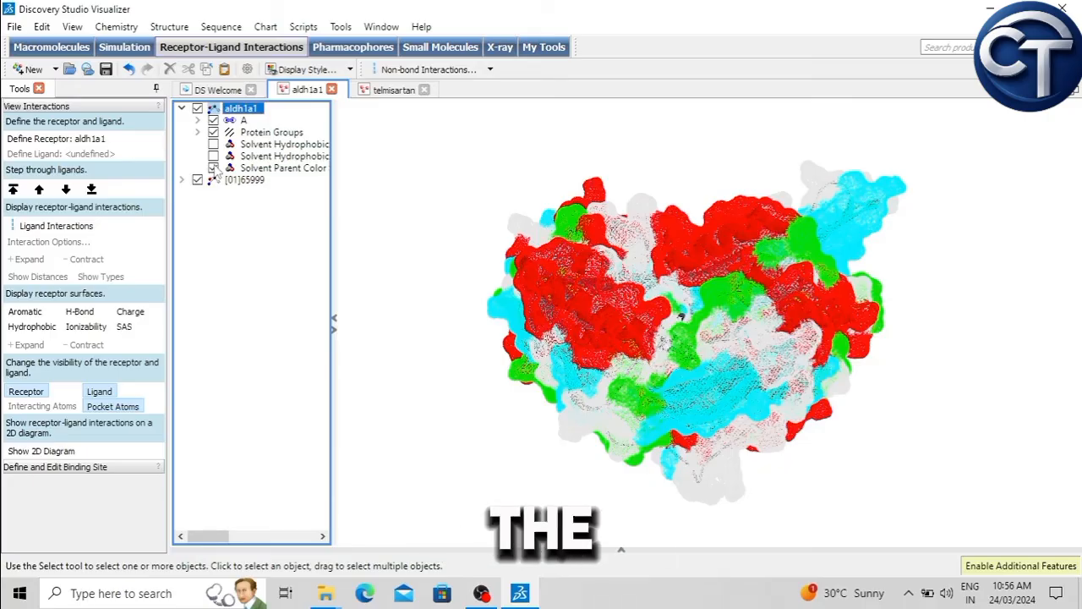
Step: Orient the ribbon view of the aldh1a1–telmisartan complex and start saving it to the Desktop as aldh1a1 in Image Files format
right_click_drag(670, 180, 673, 505)
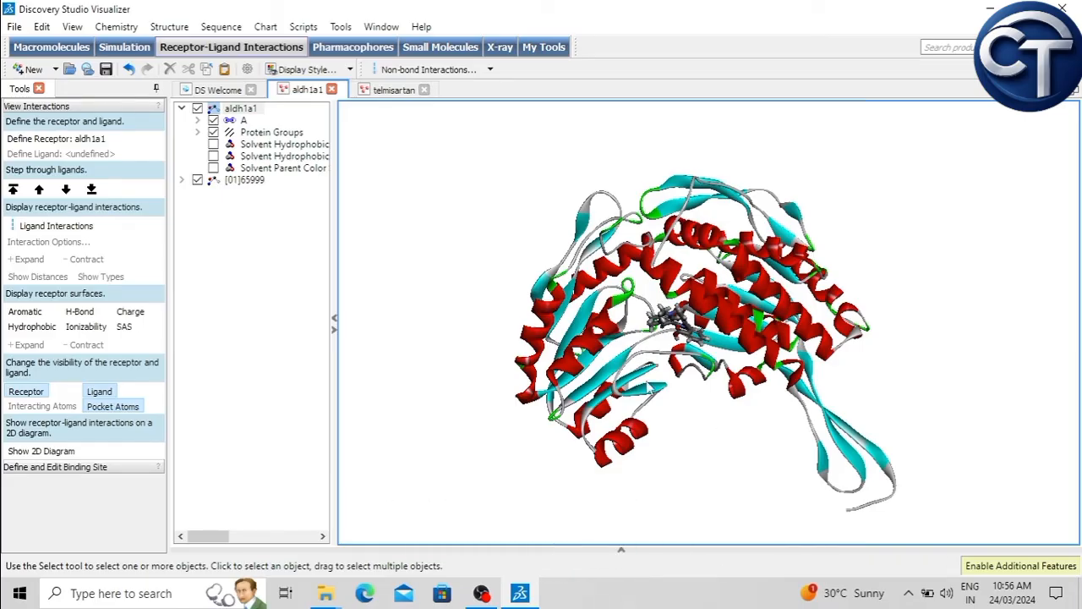
scroll(649, 387, "up", 4)
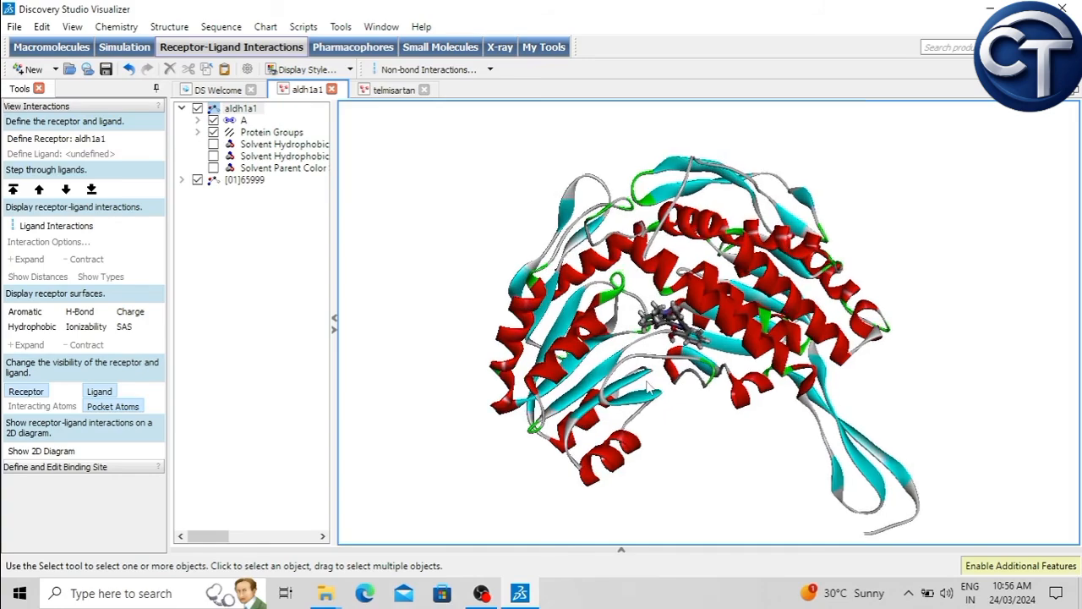
scroll(634, 397, "down", 3)
right_click_drag(632, 399, 730, 428)
left_click(15, 27)
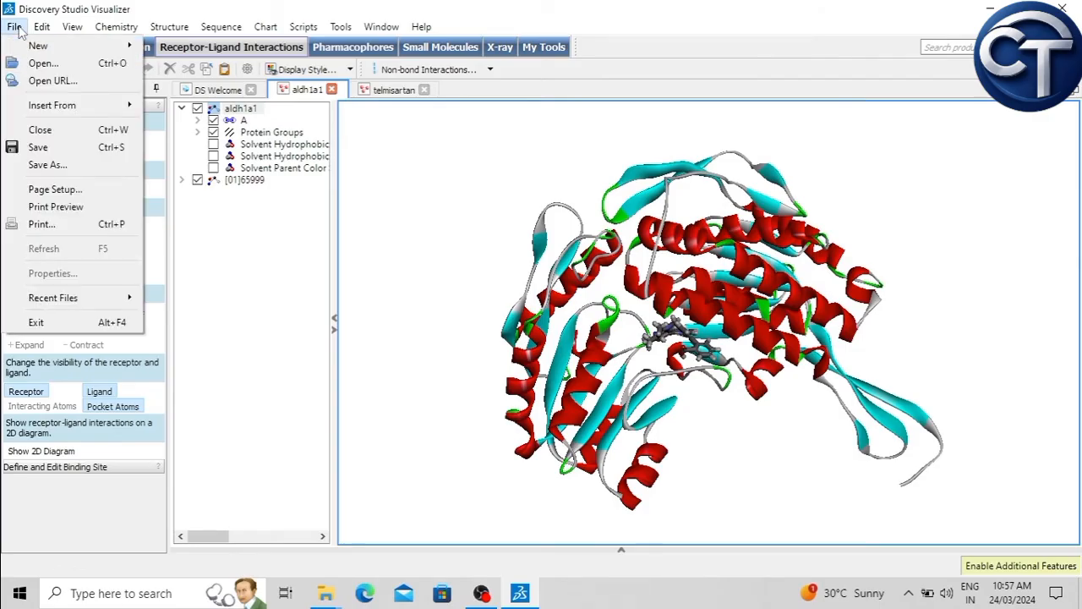
left_click(48, 164)
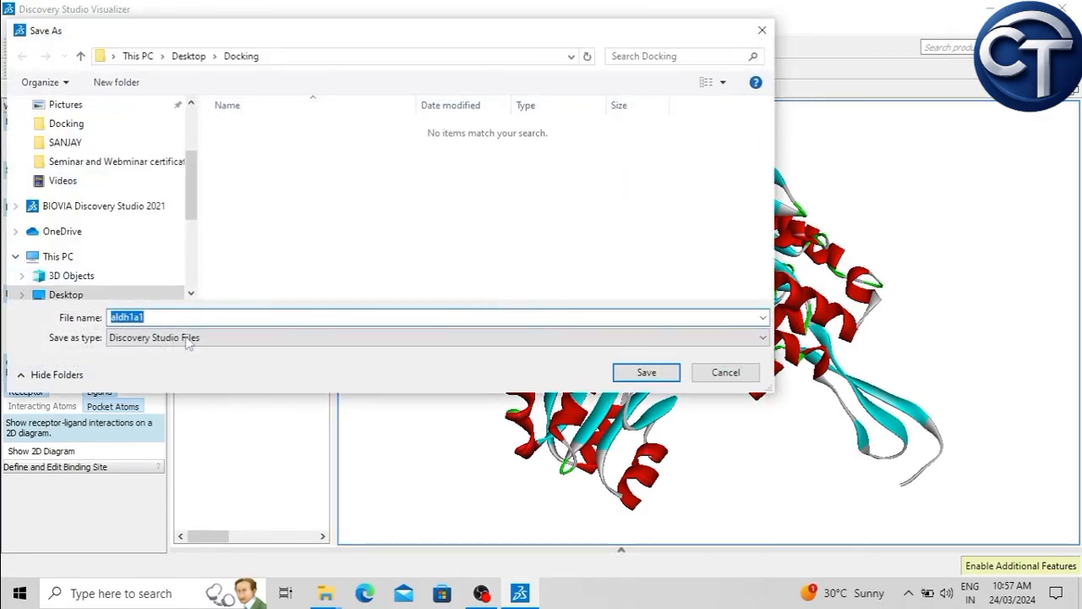
left_click(182, 337)
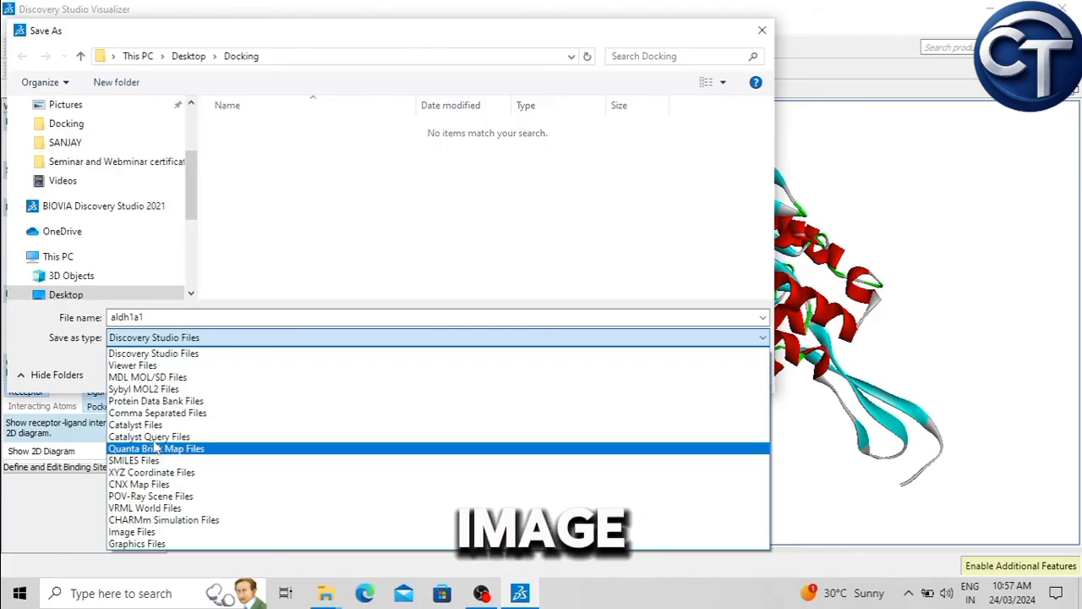
left_click(139, 531)
scroll(169, 198, "up", 3)
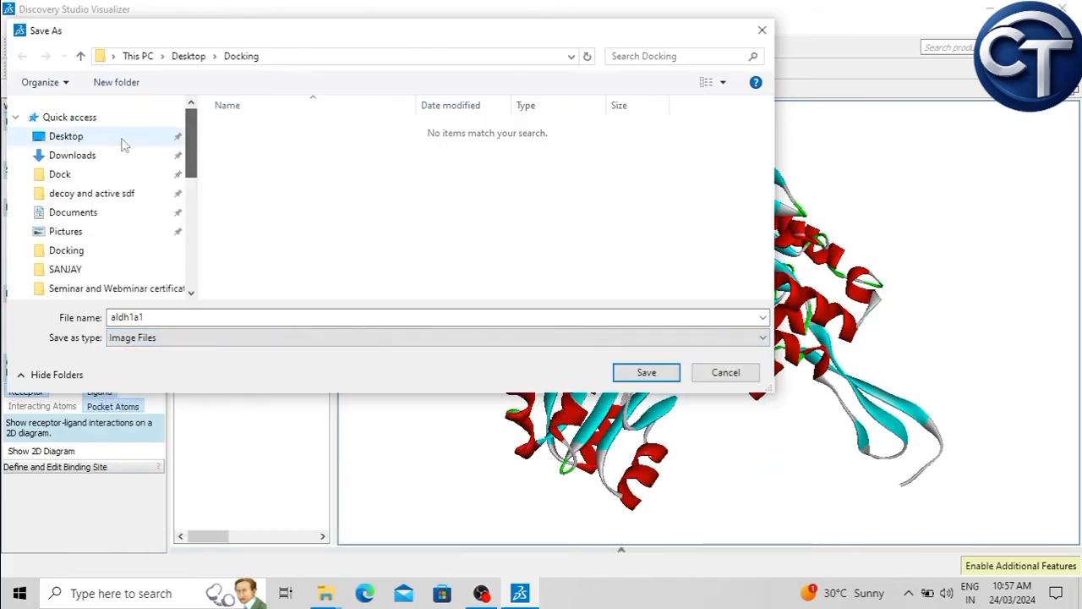
left_click(72, 139)
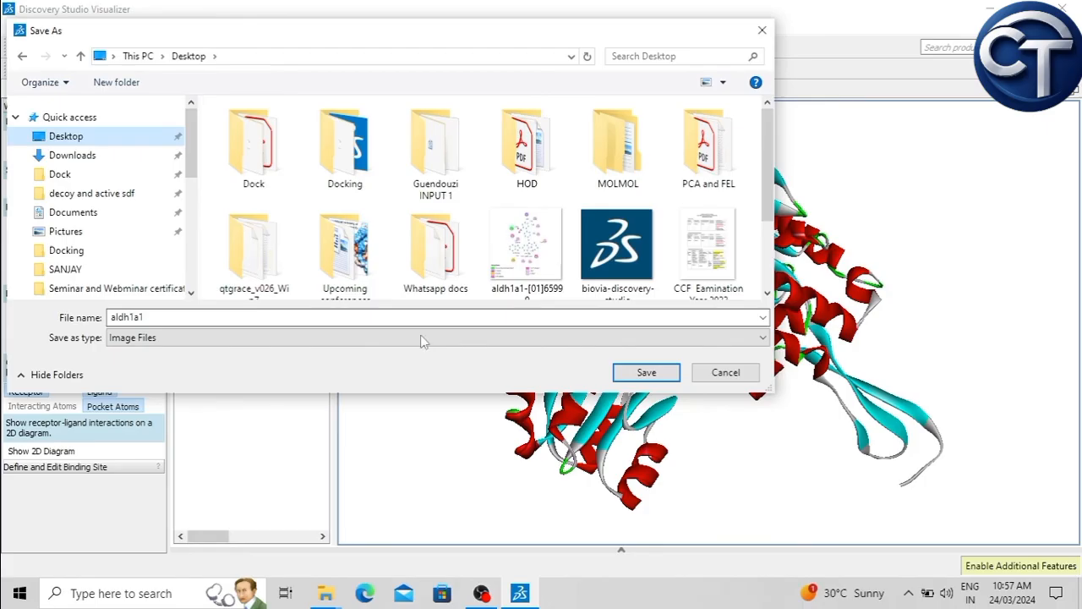
left_click(645, 372)
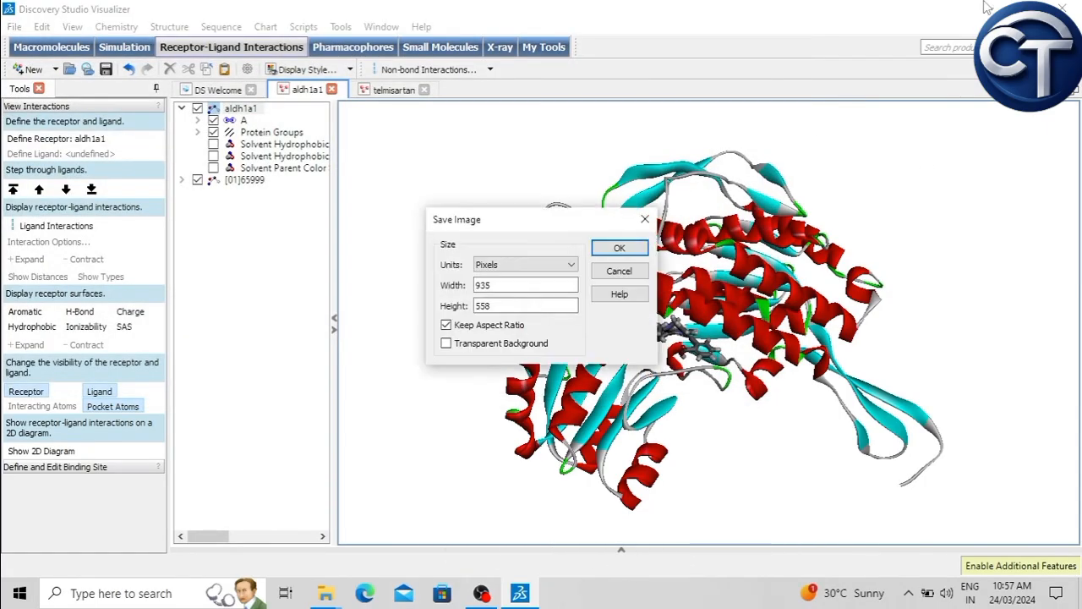
Step: Set the image width to 4000 pixels with the aspect ratio kept, and export the image
left_click(493, 287)
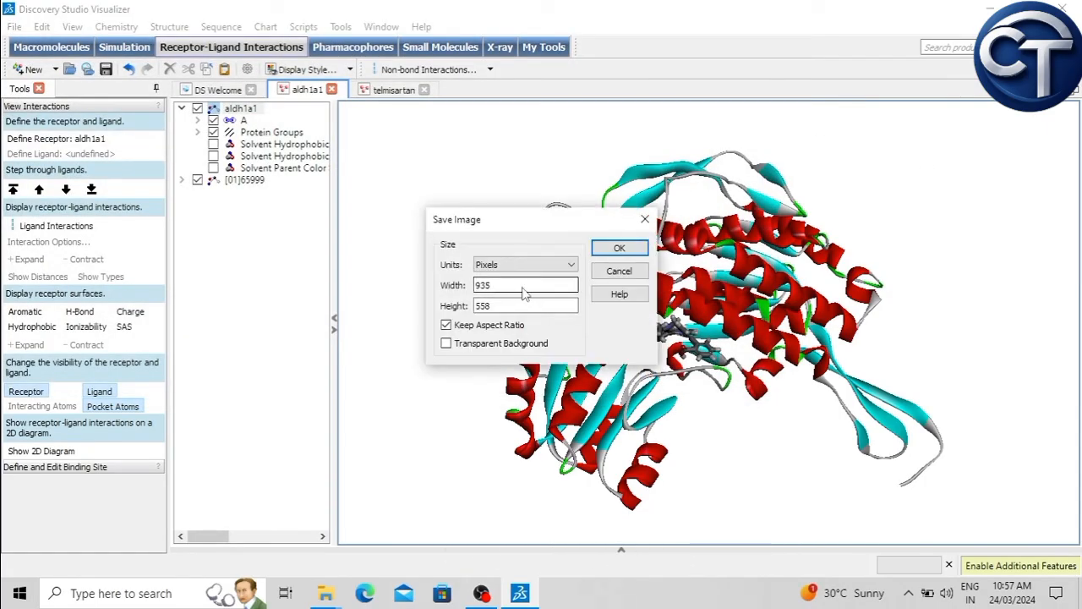
type("4000")
left_click(514, 309)
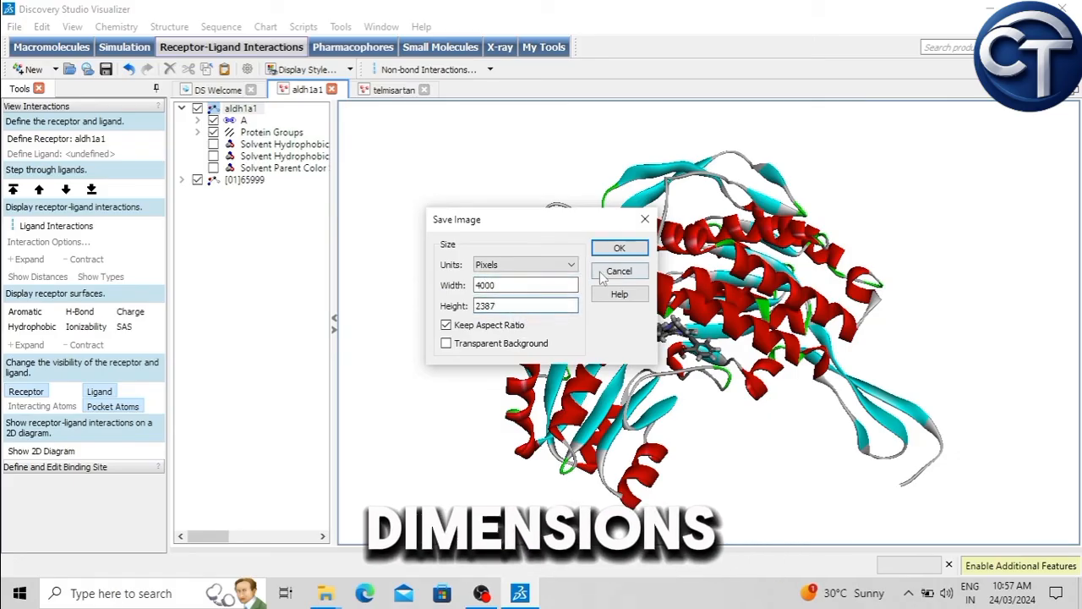
left_click(620, 248)
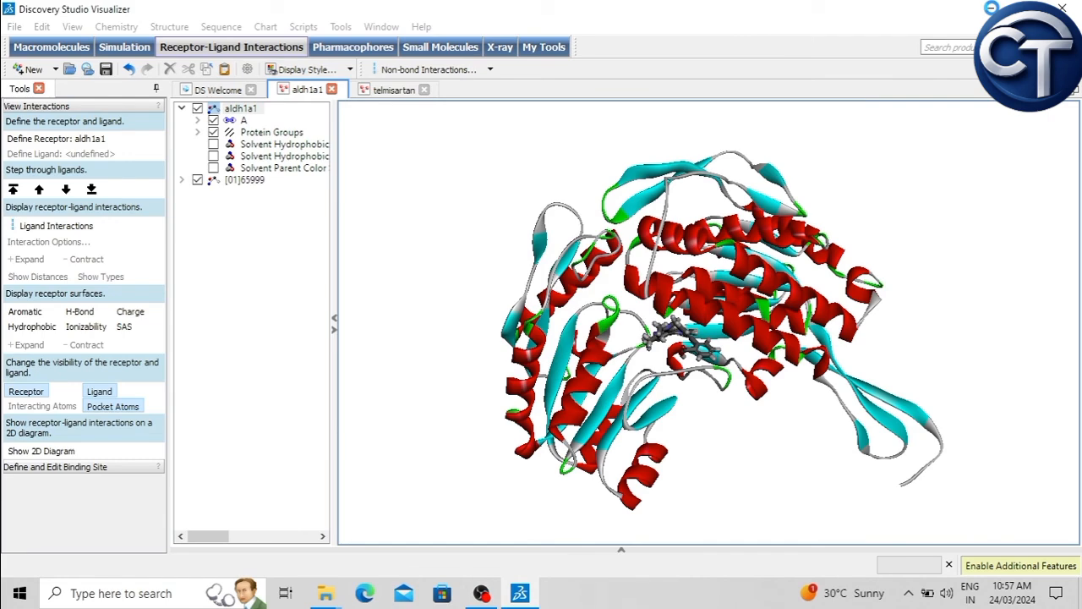
Step: Switch to the desktop, open the exported aldh1a1 image to check it, and close the viewer
left_click(991, 8)
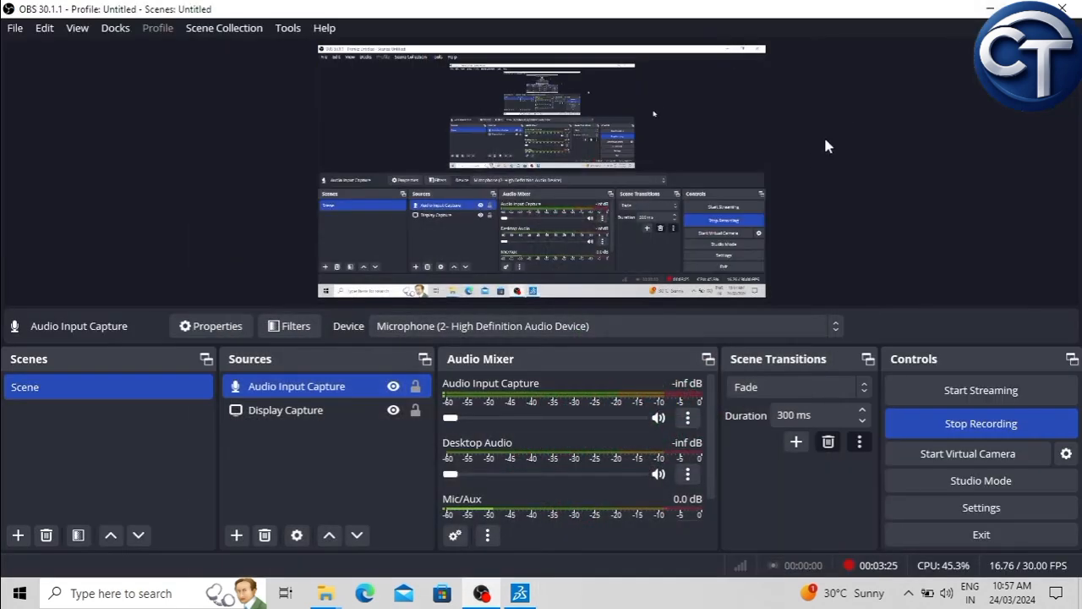
left_click(990, 7)
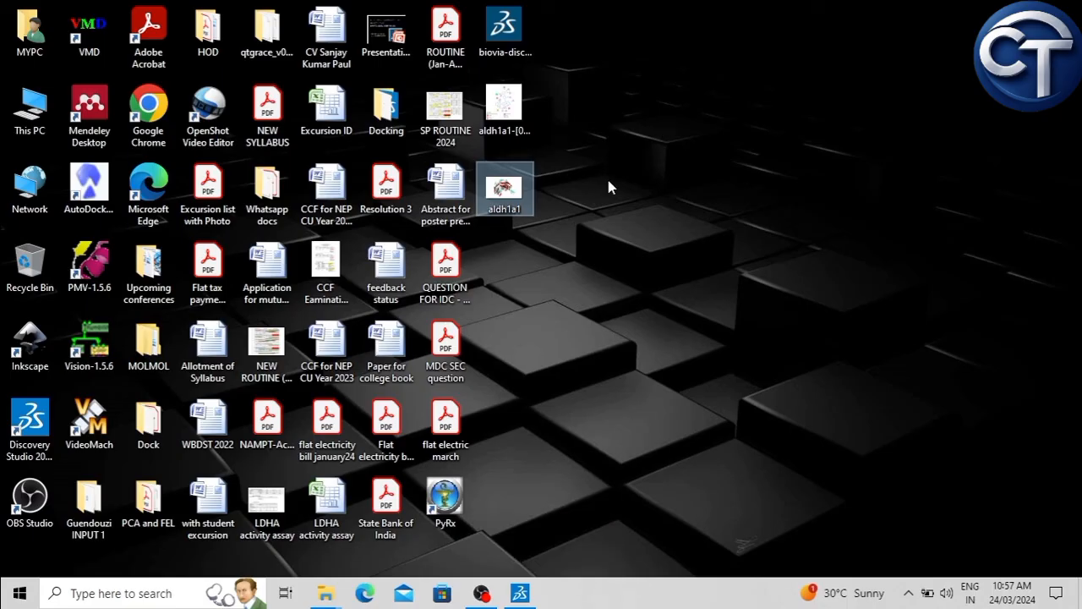
double_click(501, 191)
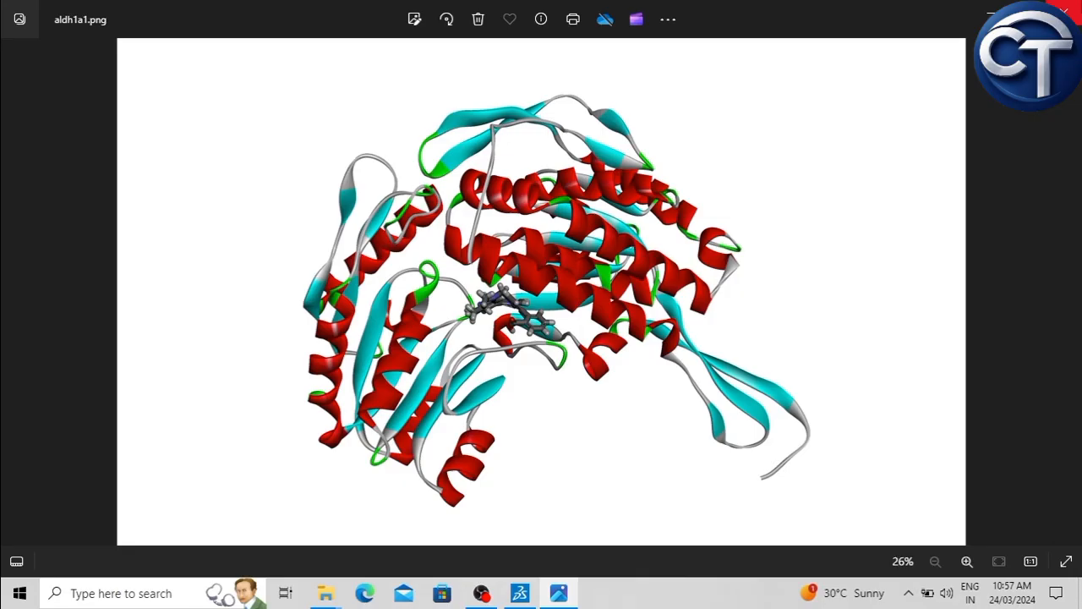
left_click(1063, 12)
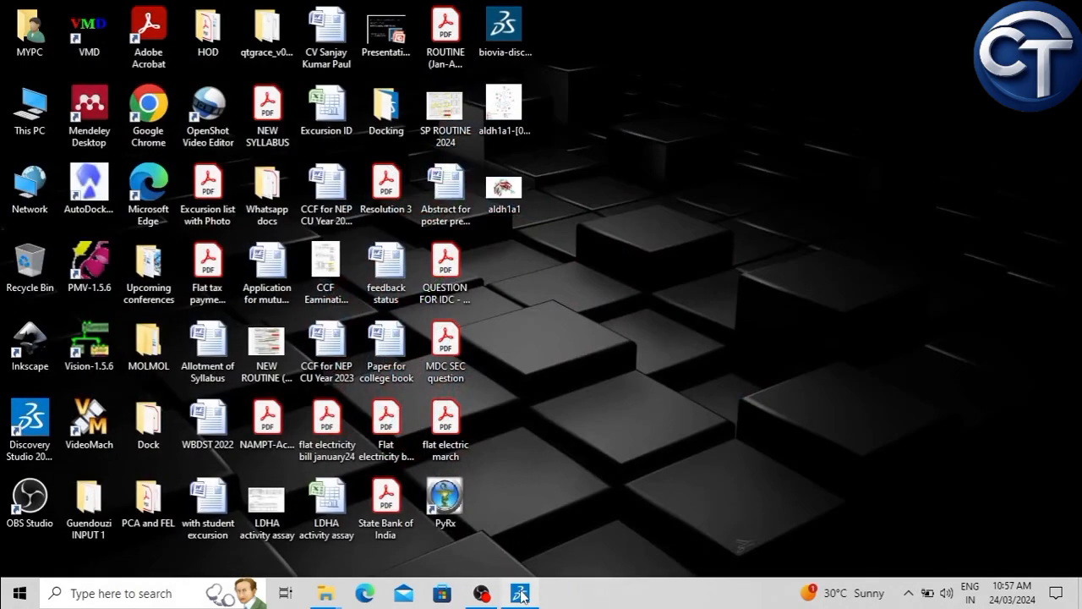
Step: Switch back to Discovery Studio Visualizer and view the aldh1a1 complex from other angles
left_click(520, 594)
left_click_drag(514, 208, 517, 203)
mouse_move(518, 190)
right_mouse_down()
mouse_move(518, 172)
mouse_move(642, 232)
mouse_move(718, 300)
mouse_move(675, 319)
mouse_move(580, 226)
mouse_move(445, 237)
mouse_move(634, 235)
right_mouse_up()
right_click_drag(870, 297, 884, 242)
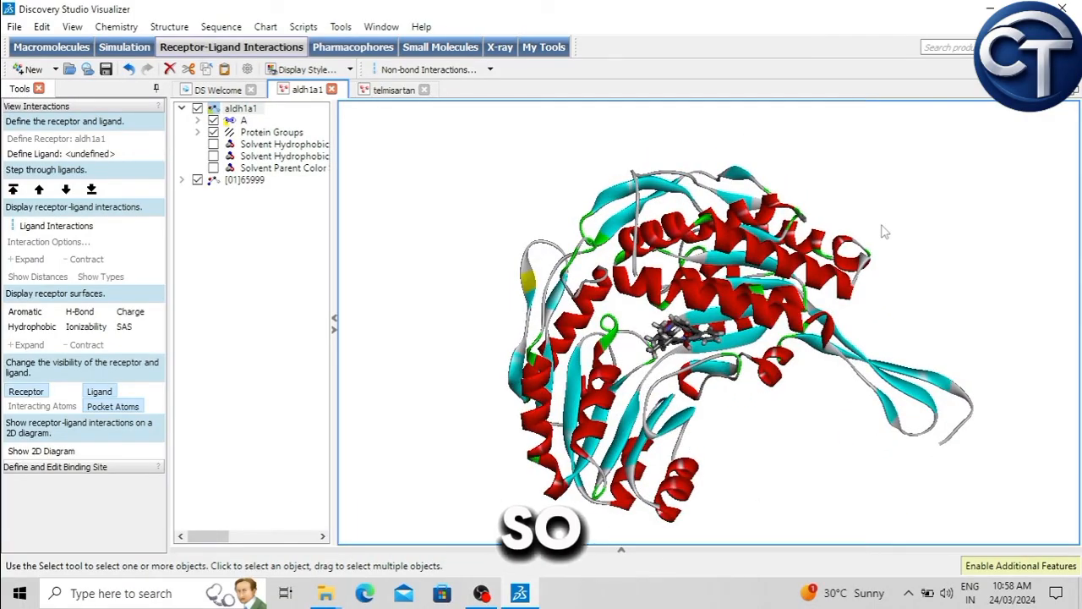